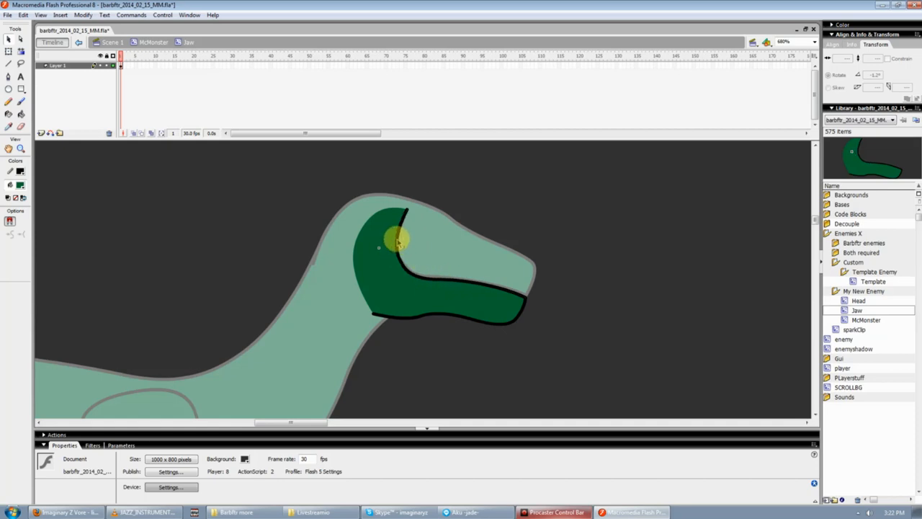
- Leave the Jaw symbol and return to the McMonster clip, showing the whole creature
double_click(480, 206)
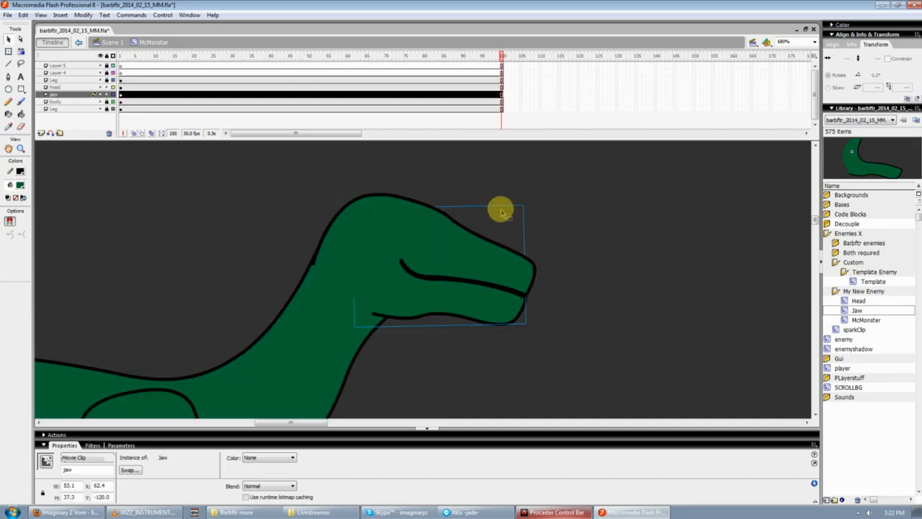
click(577, 208)
scroll(526, 205, down, 1)
key(ctrl+equal)
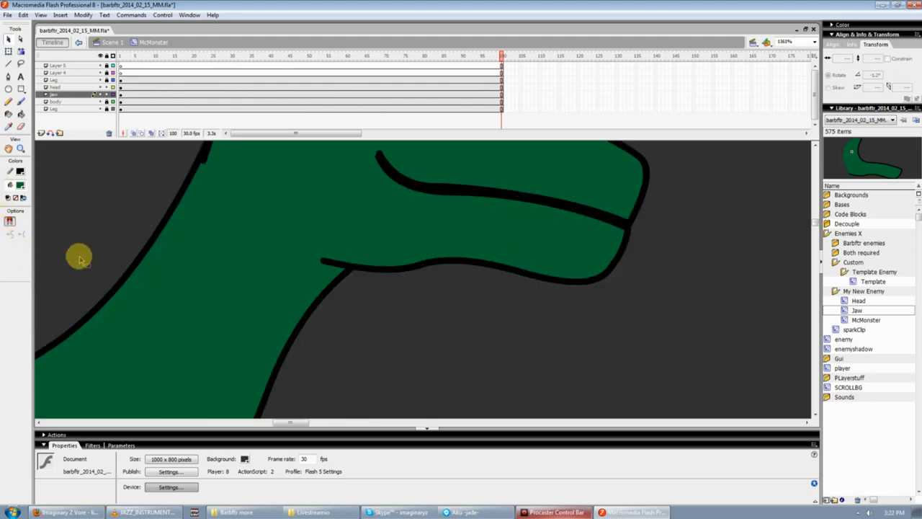
key(ctrl+minus)
key(ctrl+minus)
scroll(295, 307, down, 1)
scroll(361, 316, up, 1)
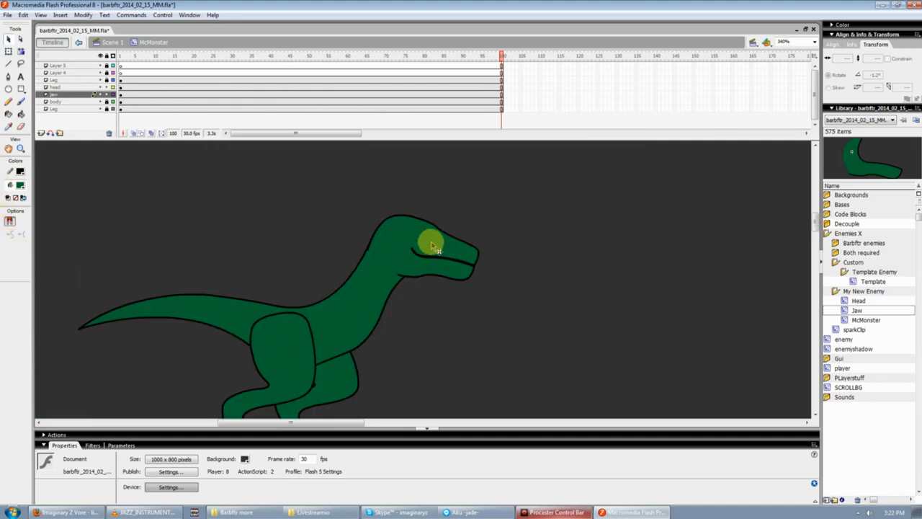
click(433, 247)
click(432, 339)
scroll(432, 338, down, 1)
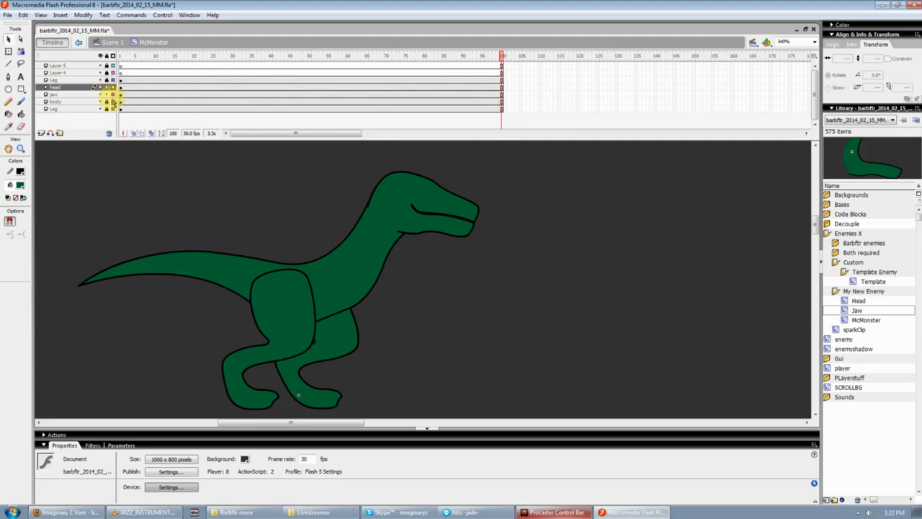
- Unlock the body layer for editing, and lock the head and jaw layers and display them as outlines
click(80, 108)
click(69, 101)
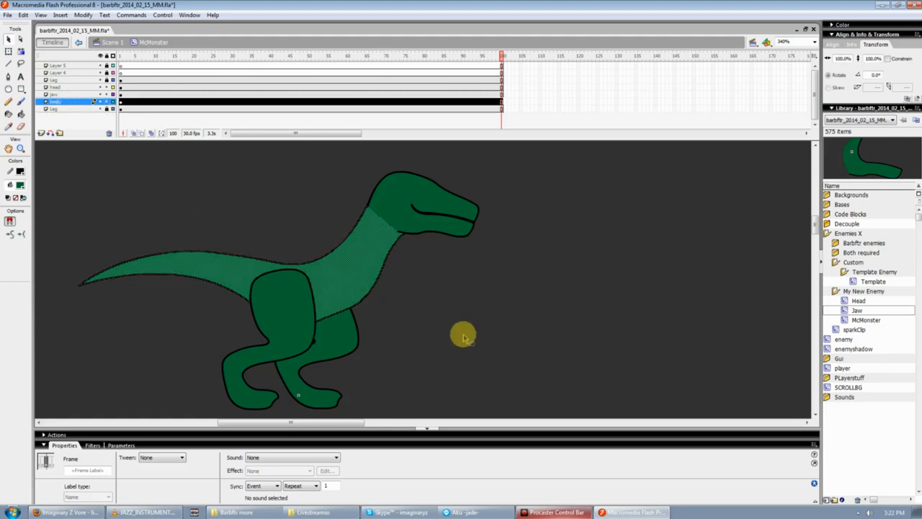
click(461, 333)
click(113, 87)
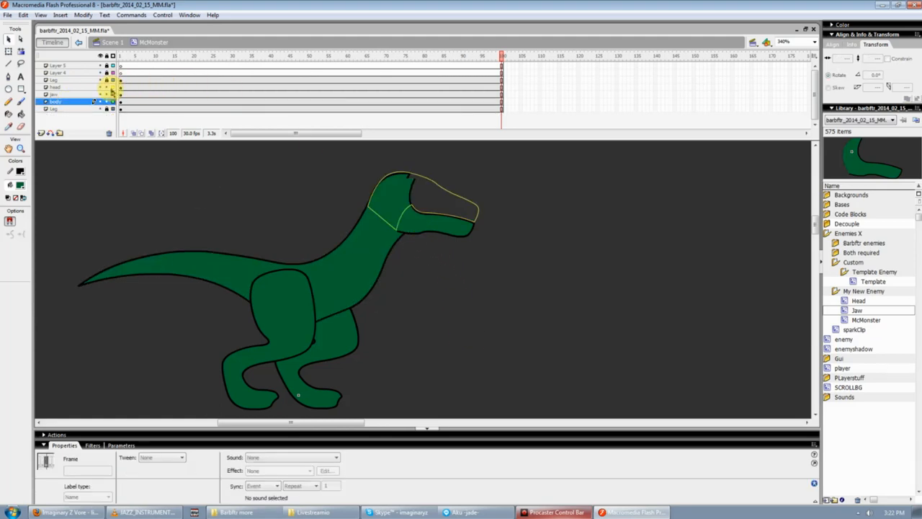
click(113, 94)
- Reshape the body by extending the throat beneath the jaw, lowering the belly curve behind the near leg and adjusting the back curve
click(426, 236)
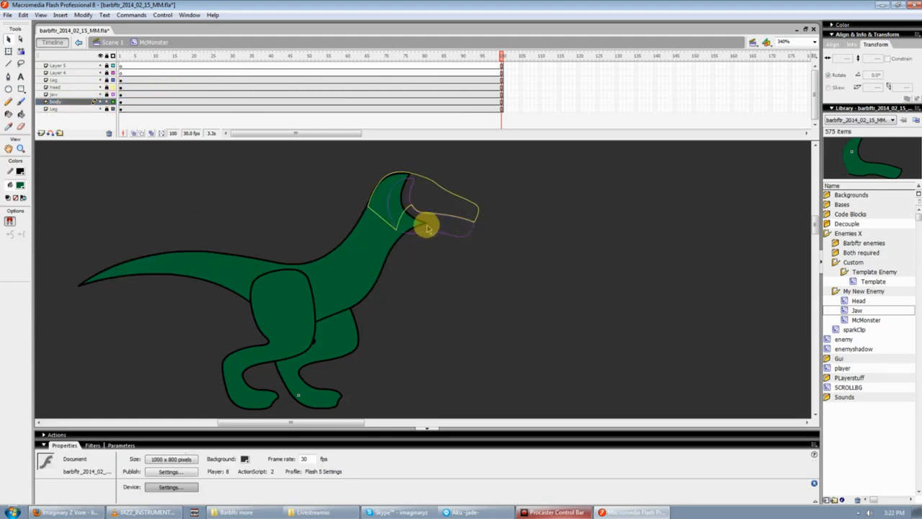
mouse_move(426, 228)
mouse_down()
mouse_move(437, 221)
mouse_move(397, 243)
mouse_move(377, 286)
mouse_move(342, 315)
mouse_move(360, 319)
mouse_move(292, 339)
mouse_up()
click(279, 330)
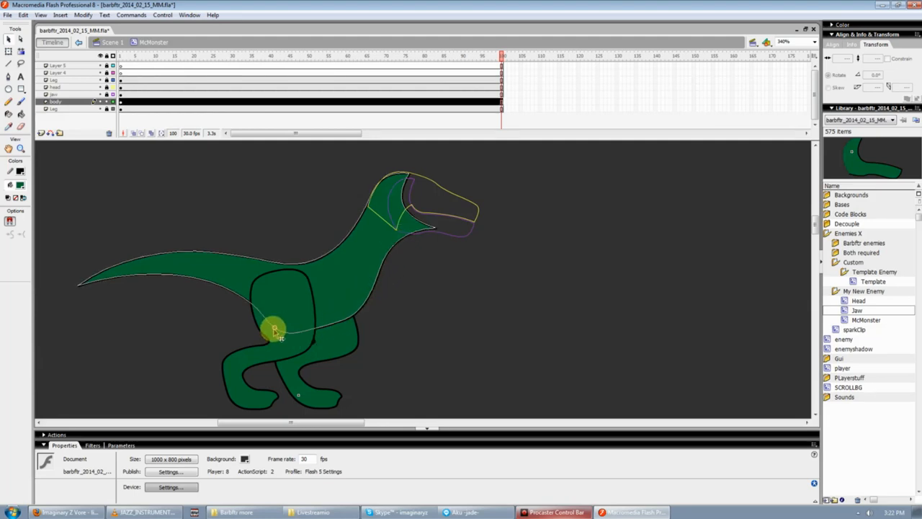
click(272, 318)
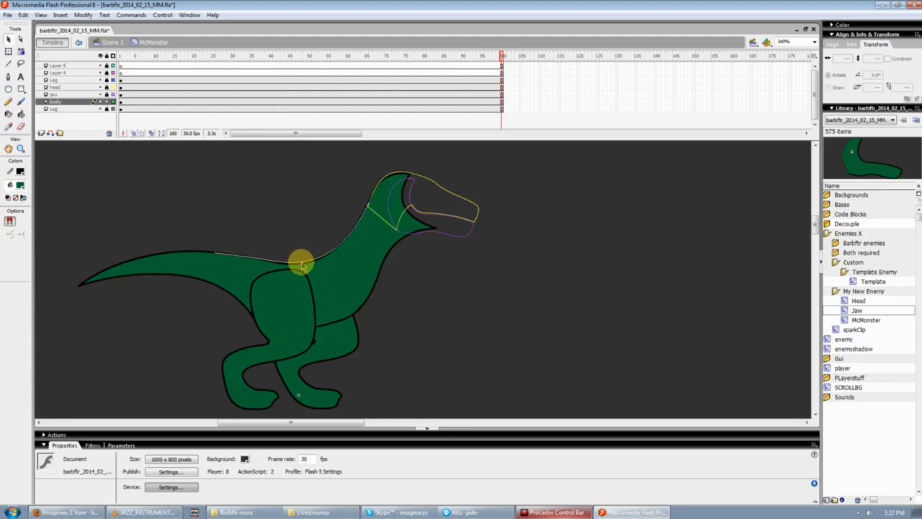
drag(302, 265, 302, 265)
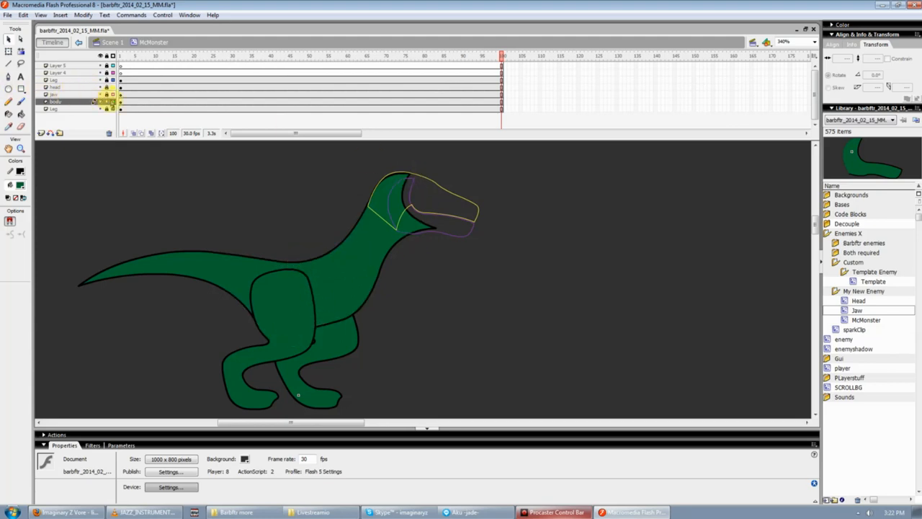
- Lock the body layer and display the head and jaw layers in full colour again
click(112, 101)
click(112, 102)
click(113, 94)
click(113, 87)
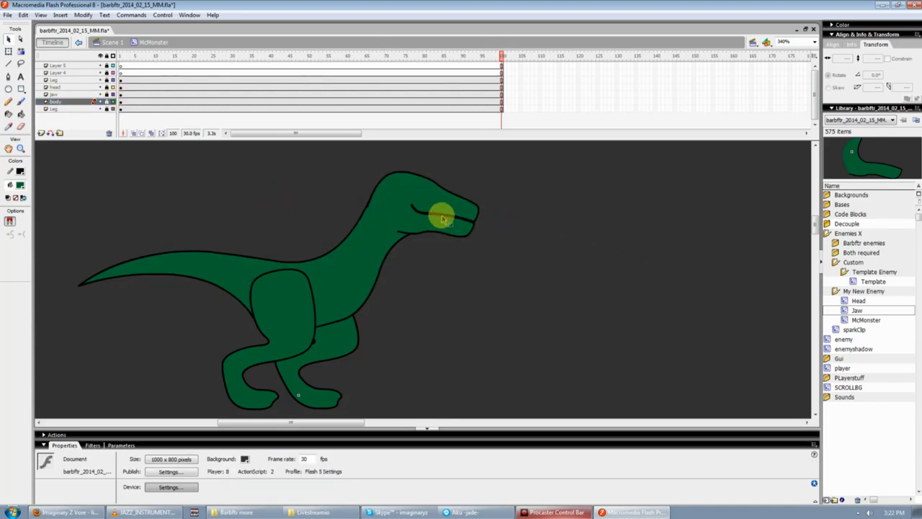
- Unlock the head layer and select the head movie clip on it
click(96, 87)
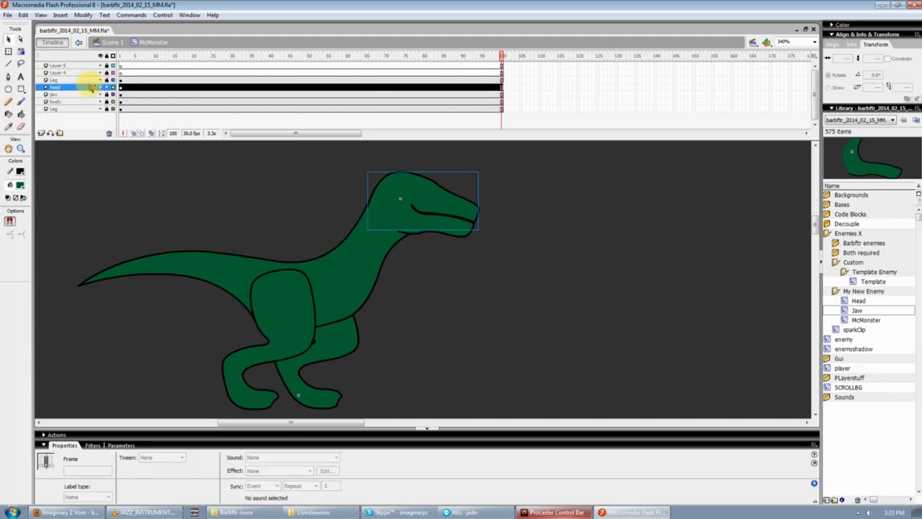
click(336, 168)
click(470, 207)
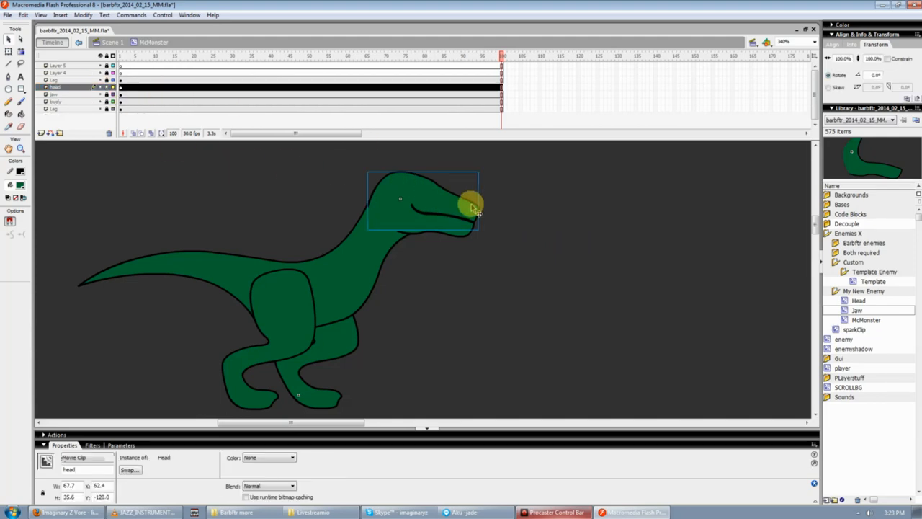
click(556, 236)
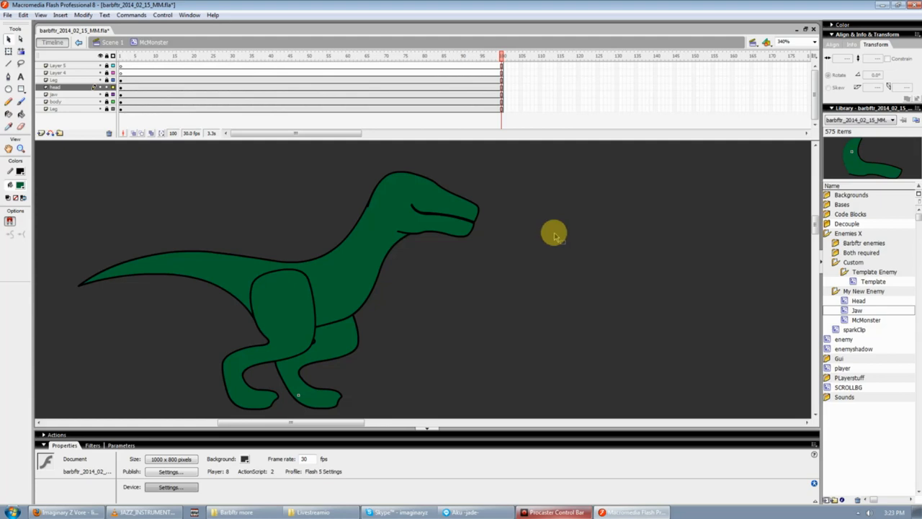
click(474, 213)
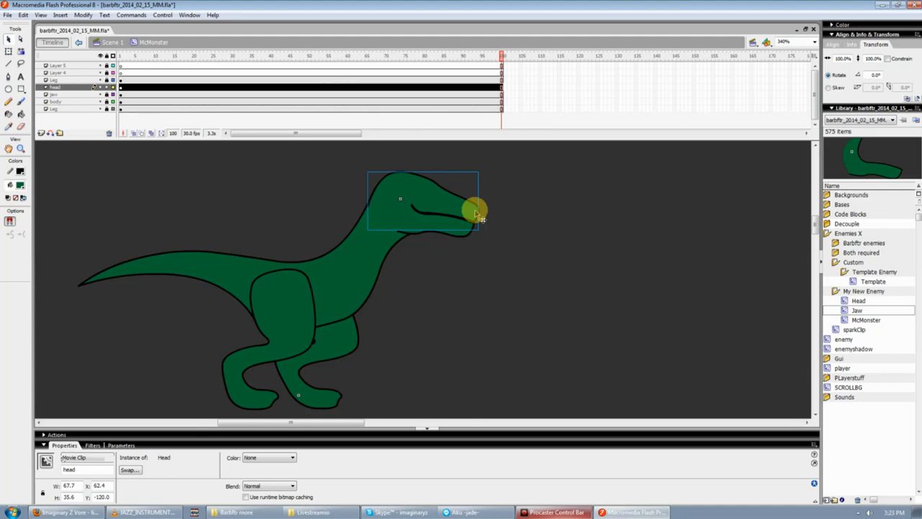
click(558, 511)
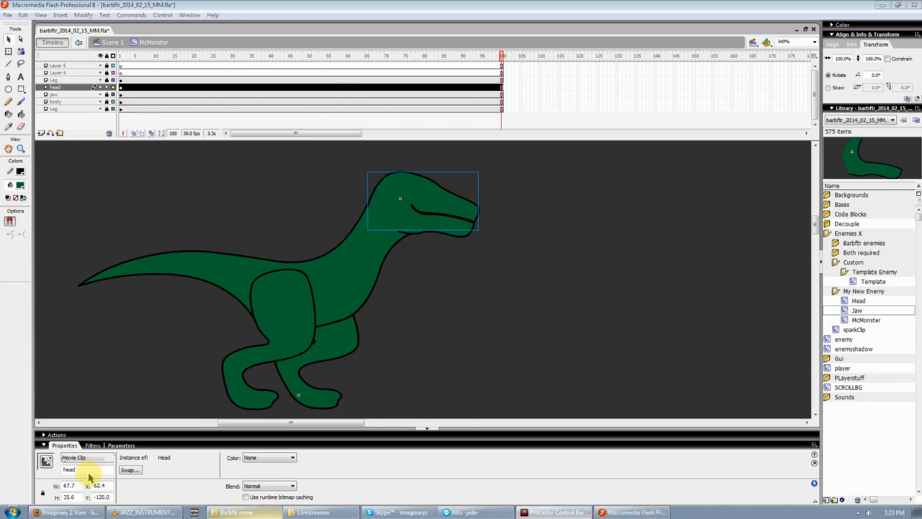
click(534, 252)
click(558, 511)
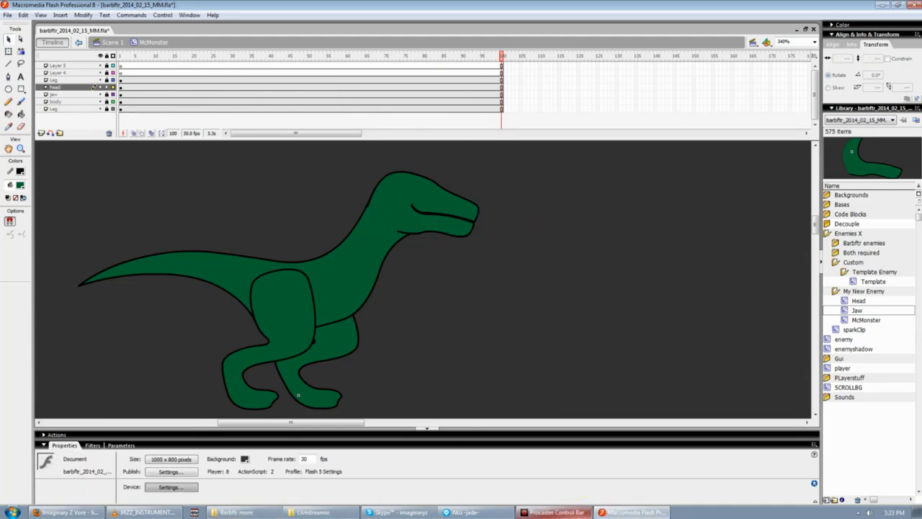
click(883, 461)
click(520, 263)
click(423, 201)
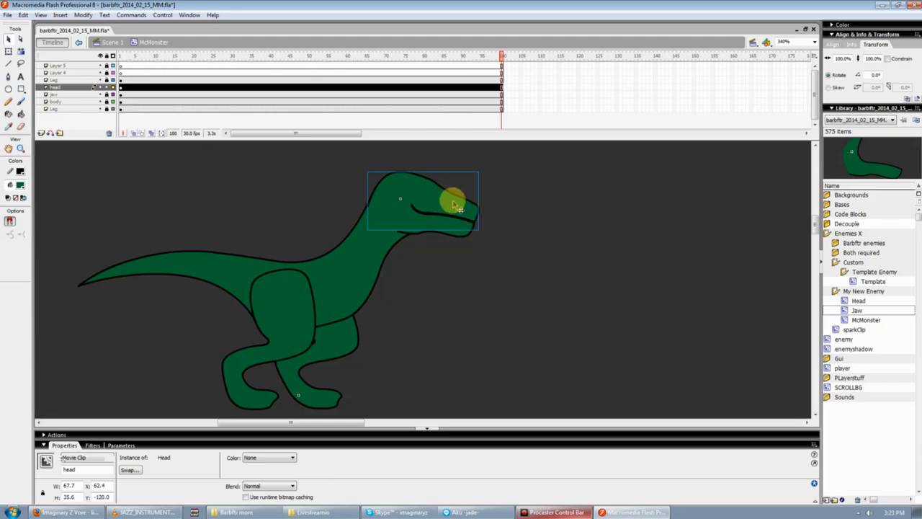
click(523, 196)
- Open the Head symbol for editing in place, with a close view of the head
click(448, 196)
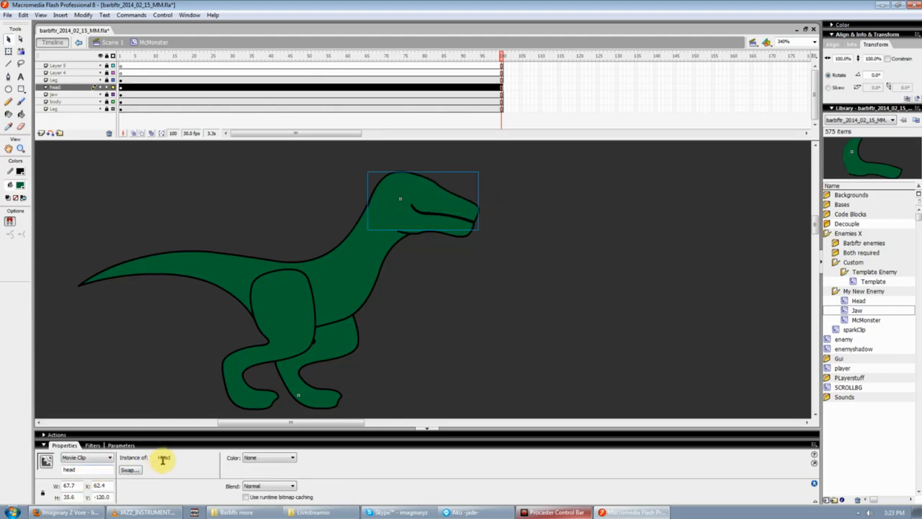
double_click(440, 205)
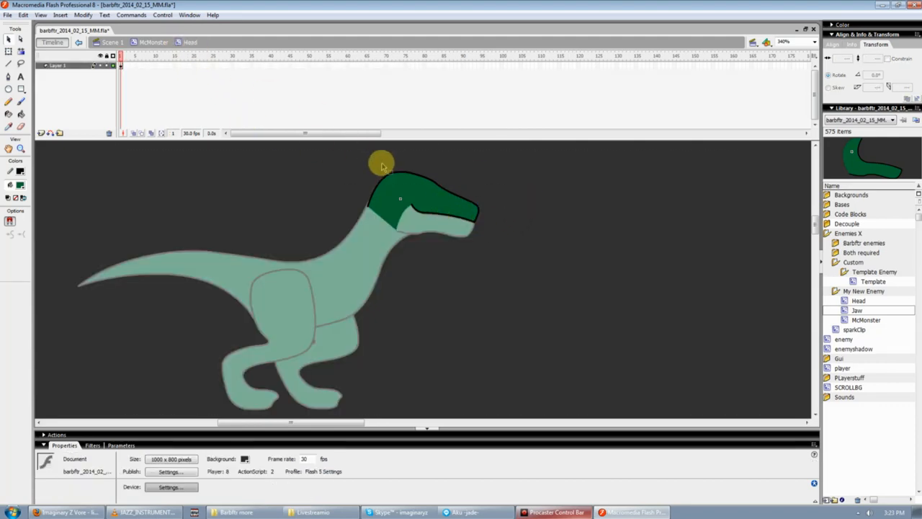
key(ctrl+minus)
key(ctrl+equal)
key(ctrl+equal)
key(ctrl+equal)
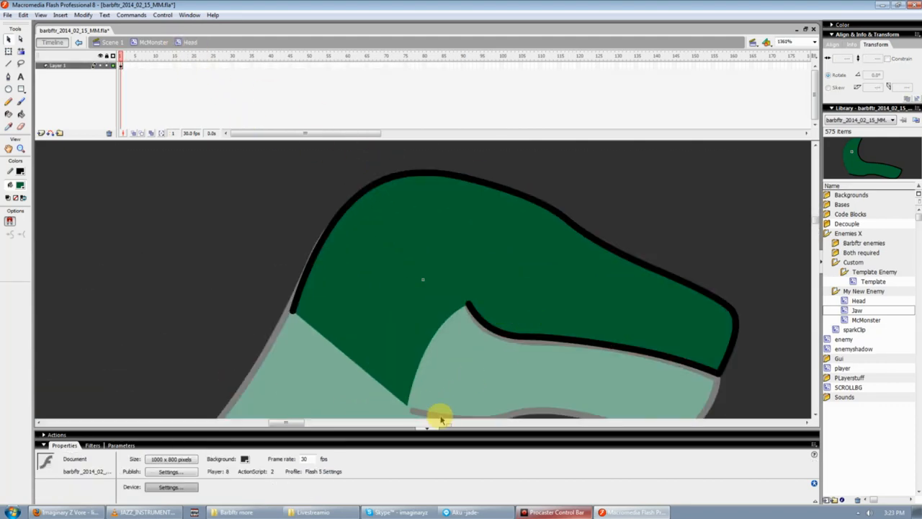
drag(295, 424, 303, 422)
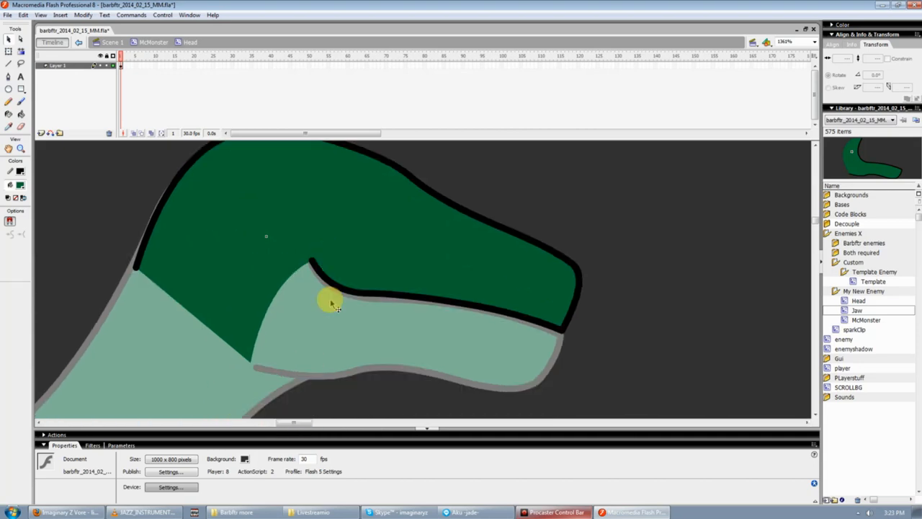
- Rename the head artwork's layer "back" and add a new layer named "eye" above it
click(15, 49)
click(64, 64)
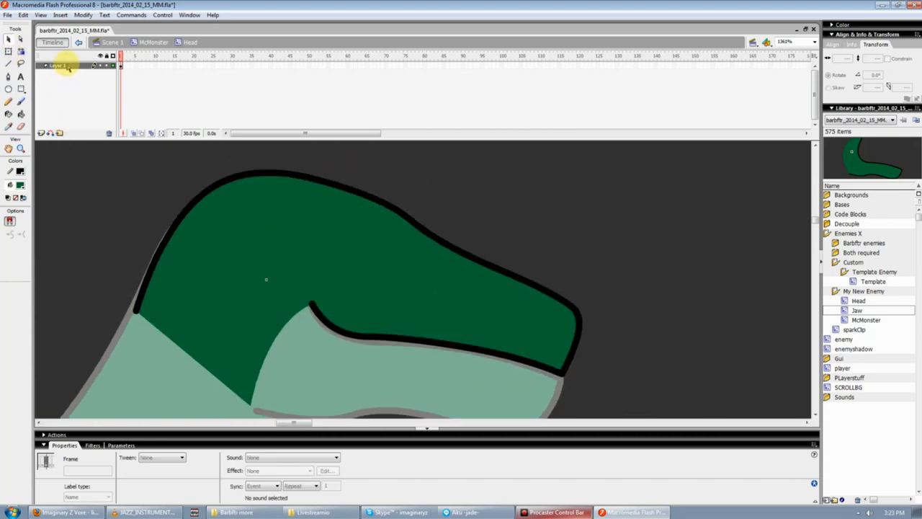
double_click(65, 64)
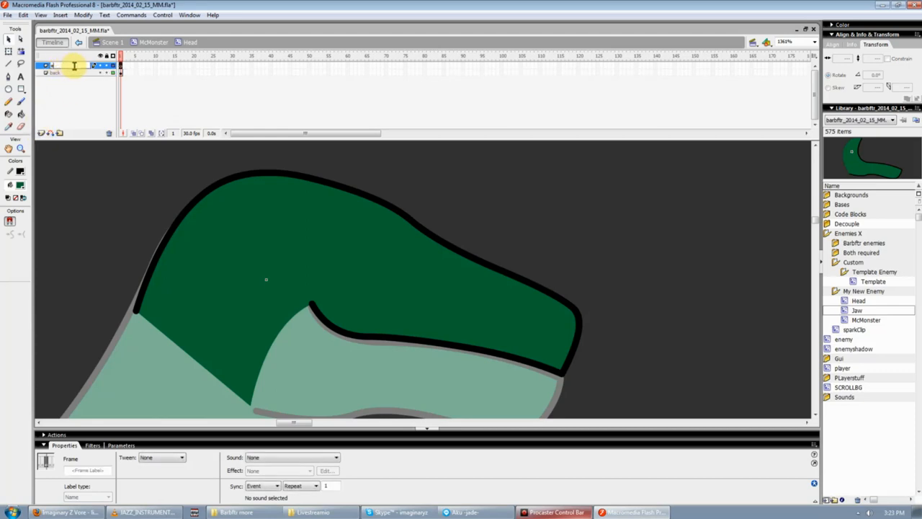
text(eye)
key(Return)
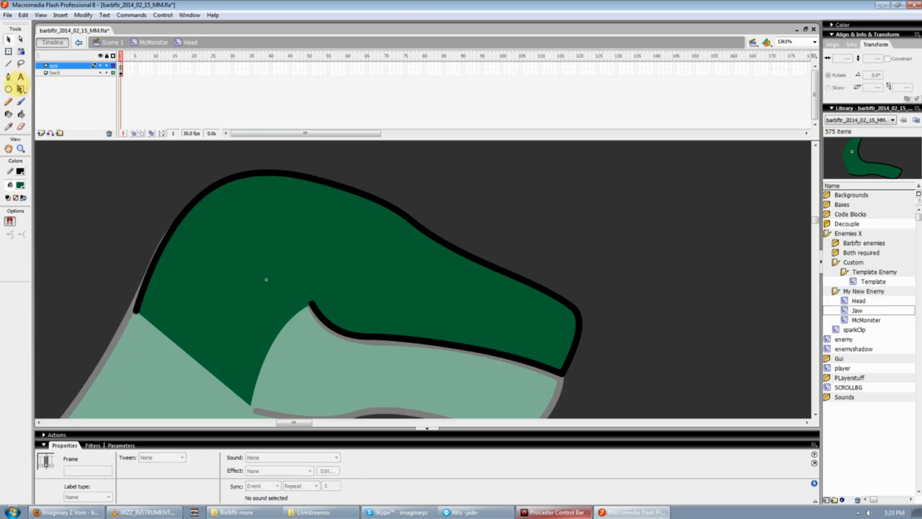
- Draw an oval eye about 20 by 17 pixels on the eye layer at the top of the head and fill it white (#FFFFFF)
click(8, 89)
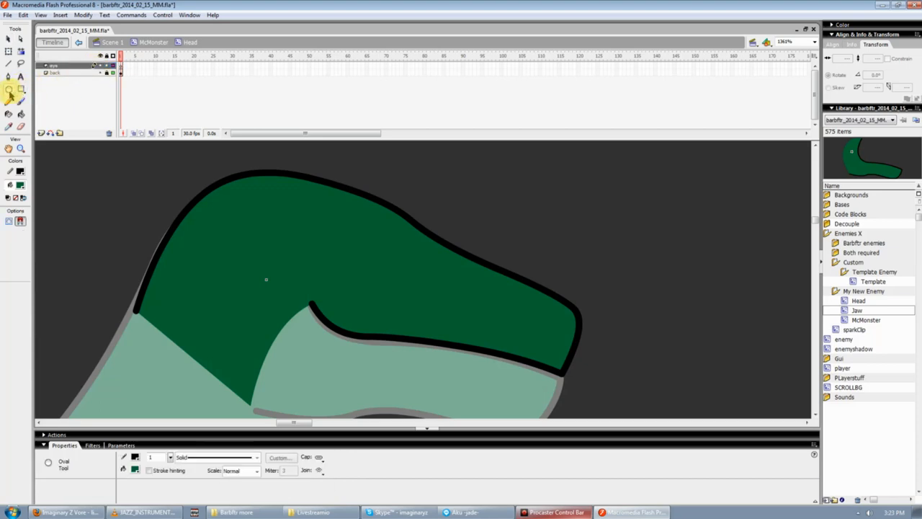
drag(294, 177, 430, 291)
key(v)
double_click(365, 233)
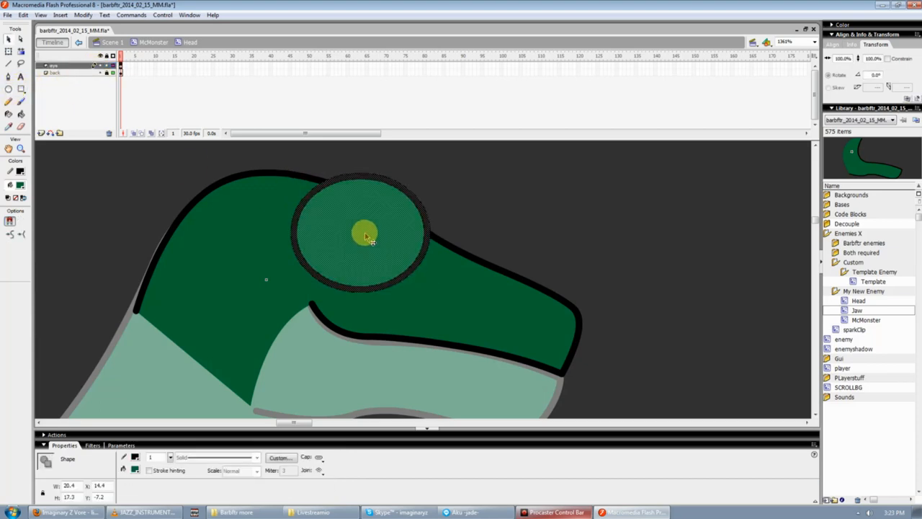
click(19, 186)
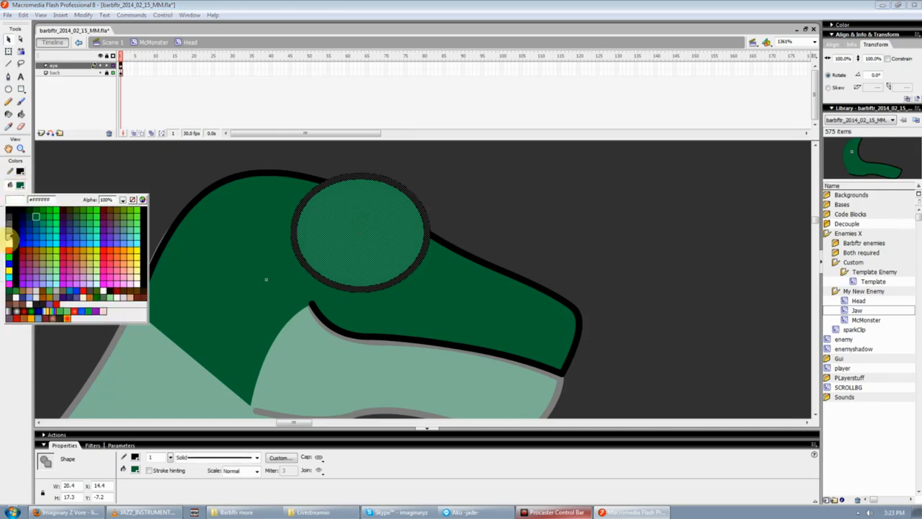
click(9, 234)
click(455, 220)
- Draw a narrow upright oval pupil near the eye's front edge, about 3 by 6 pixels inside its outline, and fill it black
click(8, 88)
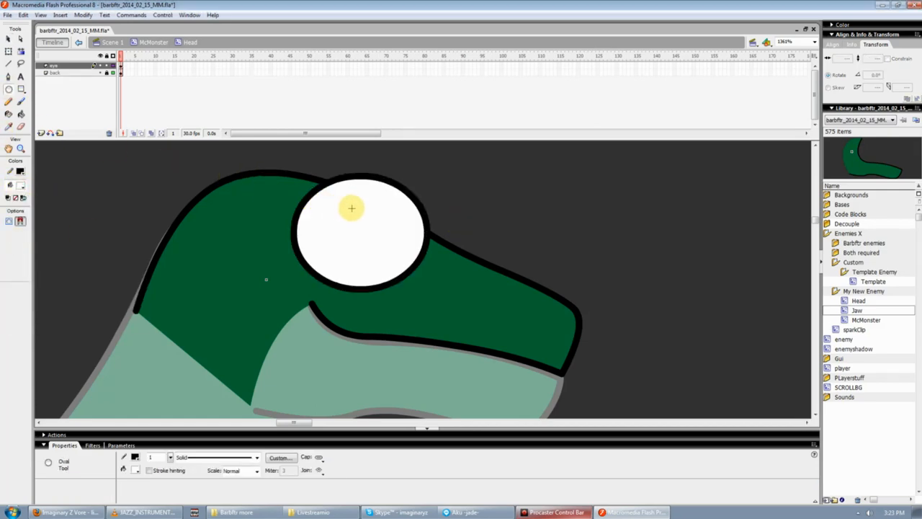
drag(385, 219, 404, 260)
key(v)
click(394, 240)
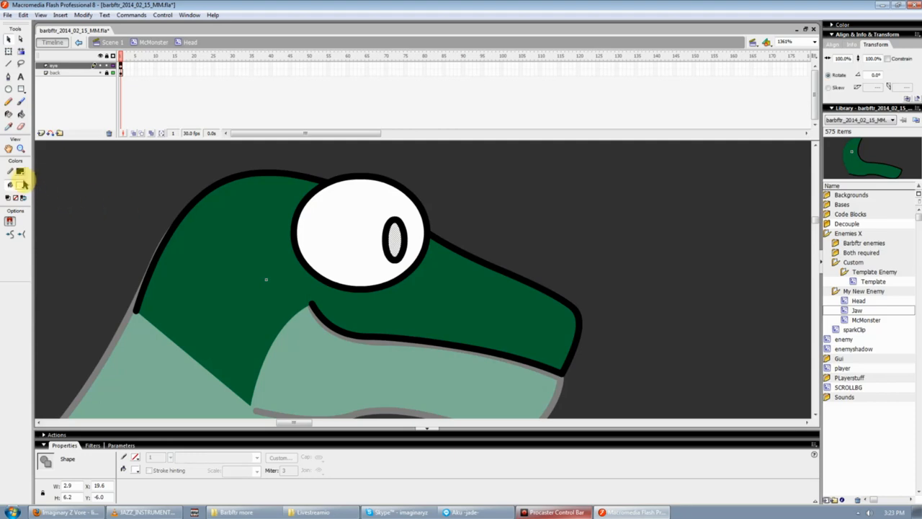
click(21, 186)
click(9, 210)
click(244, 223)
key(ctrl+equal)
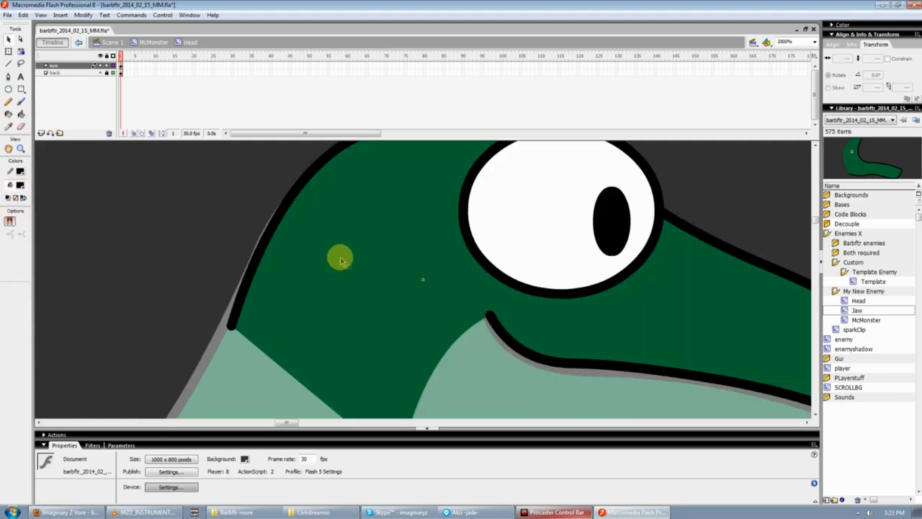
key(ctrl+minus)
key(ctrl+minus)
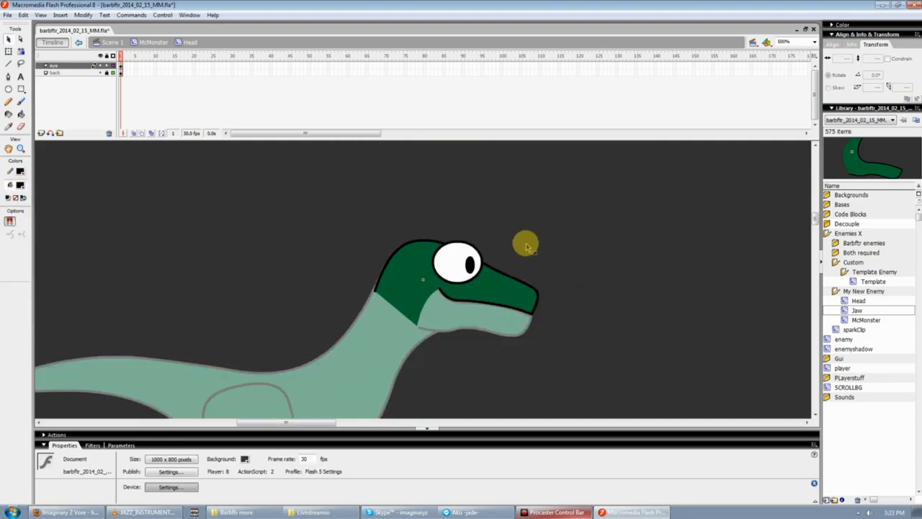
- Try the eye slightly higher on the head, and delete the whole eye with its pupil
drag(432, 200, 439, 237)
drag(405, 209, 530, 313)
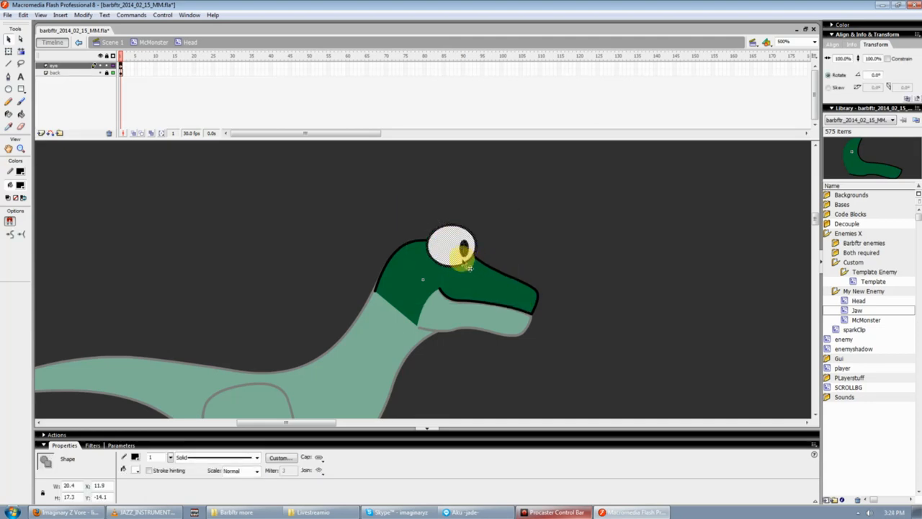
click(448, 225)
drag(389, 197, 529, 288)
key(Delete)
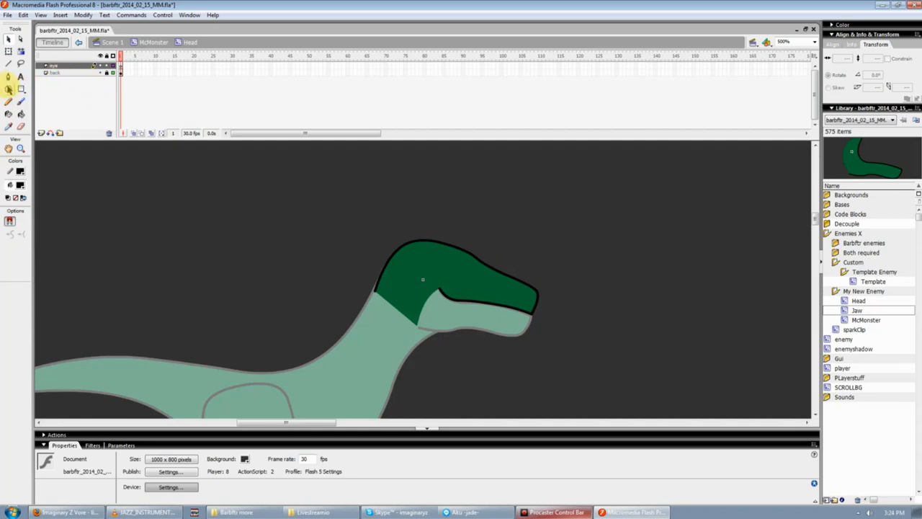
- Draw a flat oval about 12 by 7 pixels near the top of the head and delete its fill, keeping the outline
click(9, 89)
drag(432, 252, 458, 269)
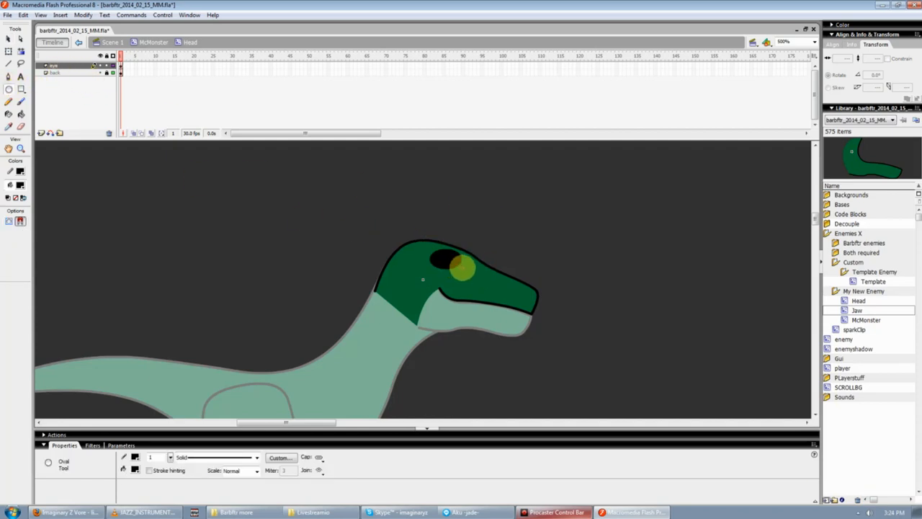
key(ctrl+equal)
key(ctrl+equal)
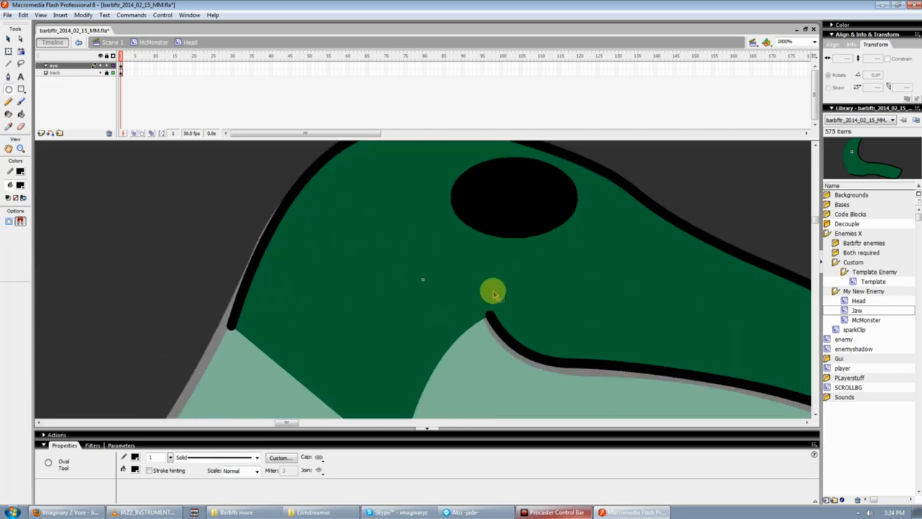
key(v)
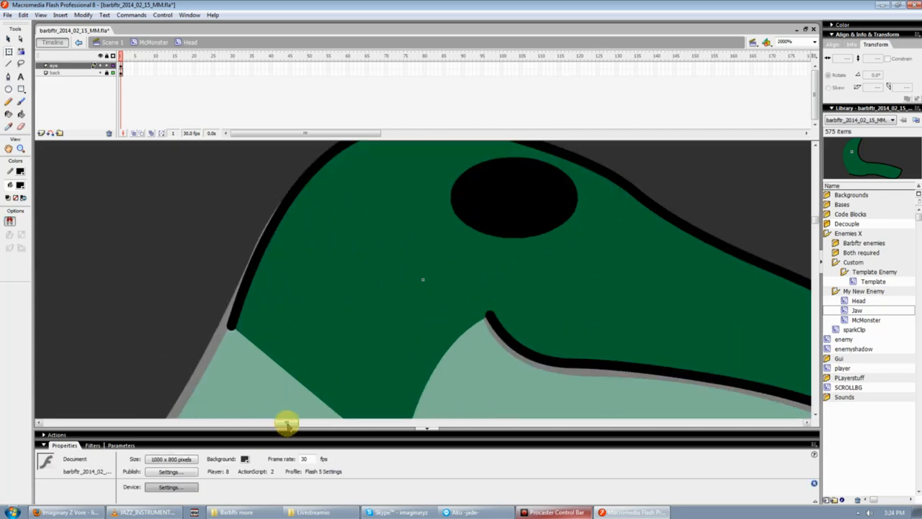
drag(286, 423, 293, 423)
click(343, 192)
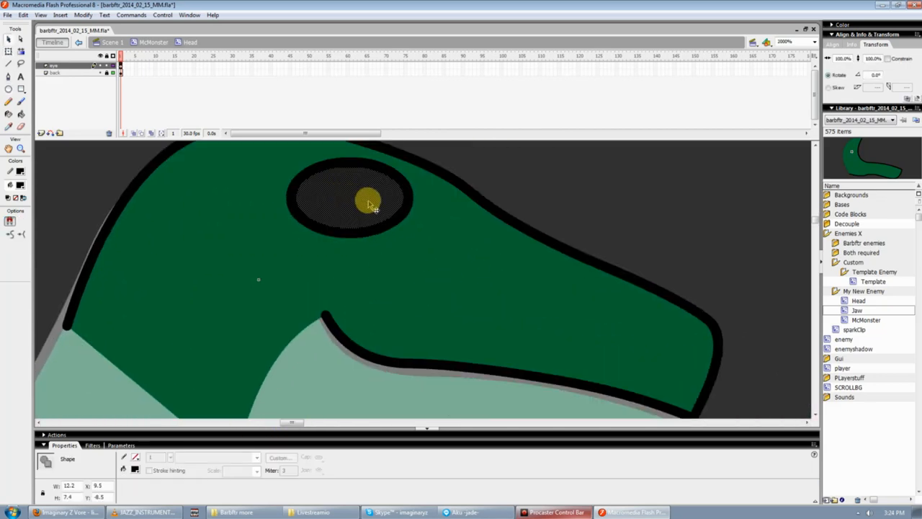
key(Delete)
- Reshape the oval outline into a brow shape with an angular front end and a slightly dented underside
drag(406, 199, 349, 239)
drag(394, 185, 393, 204)
drag(327, 167, 413, 189)
drag(361, 170, 362, 172)
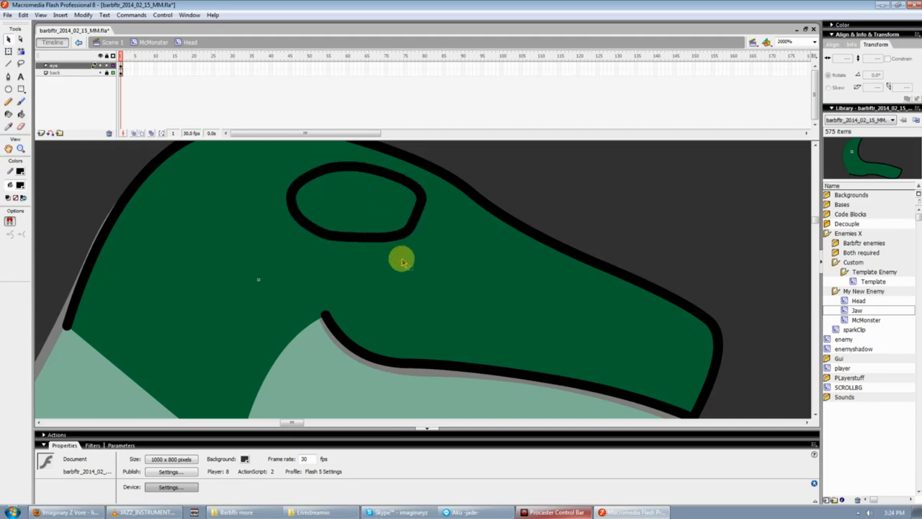
drag(342, 236, 347, 227)
scroll(434, 254, up, 1)
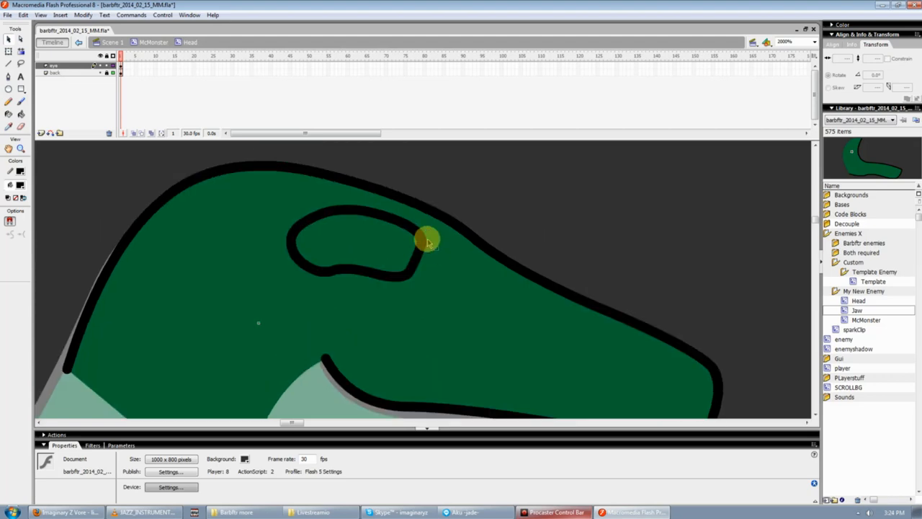
- Enlarge the brow outline to about 19 by 10 pixels, tilt it along the head's top edge, and arch its underside upward
click(424, 242)
key(q)
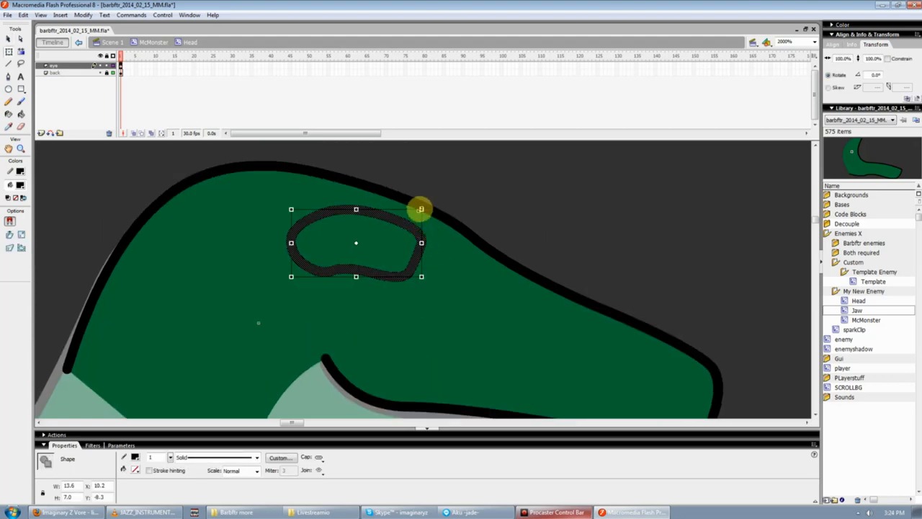
drag(690, 203, 645, 183)
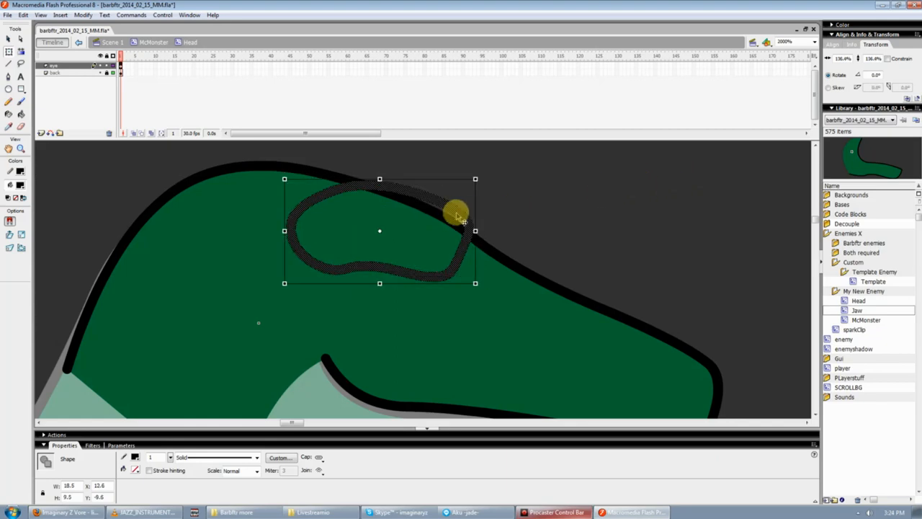
drag(461, 213, 469, 241)
click(537, 243)
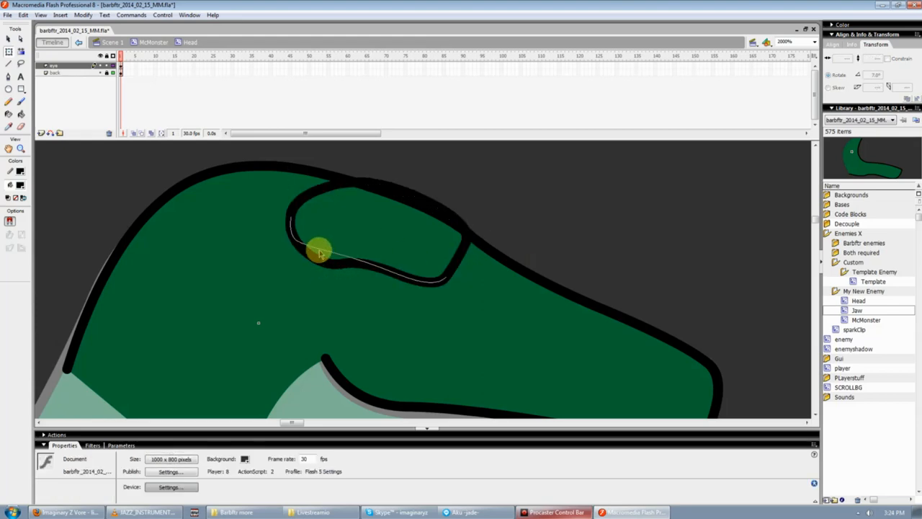
mouse_move(363, 263)
mouse_down()
mouse_move(371, 243)
mouse_move(339, 249)
mouse_move(440, 267)
mouse_move(344, 227)
mouse_up()
- Fill the brow outline with the head's dark green
click(20, 186)
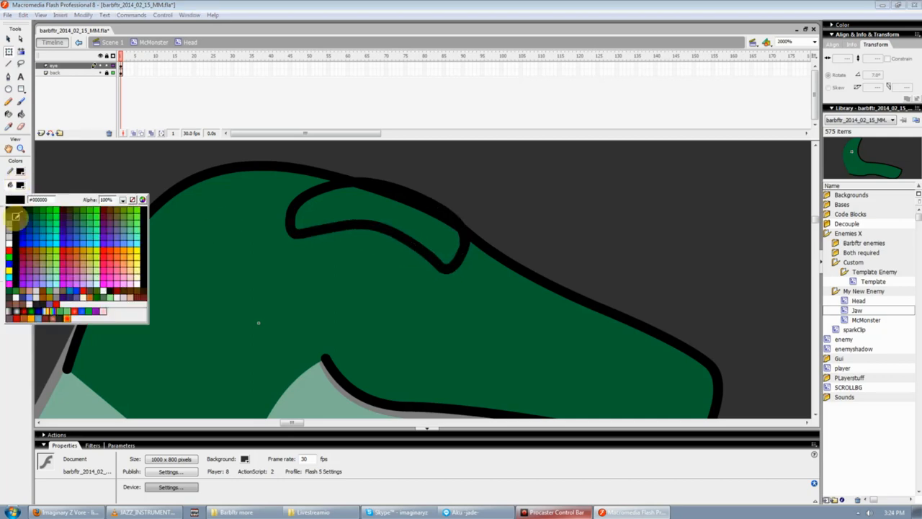
click(37, 209)
click(24, 115)
click(440, 222)
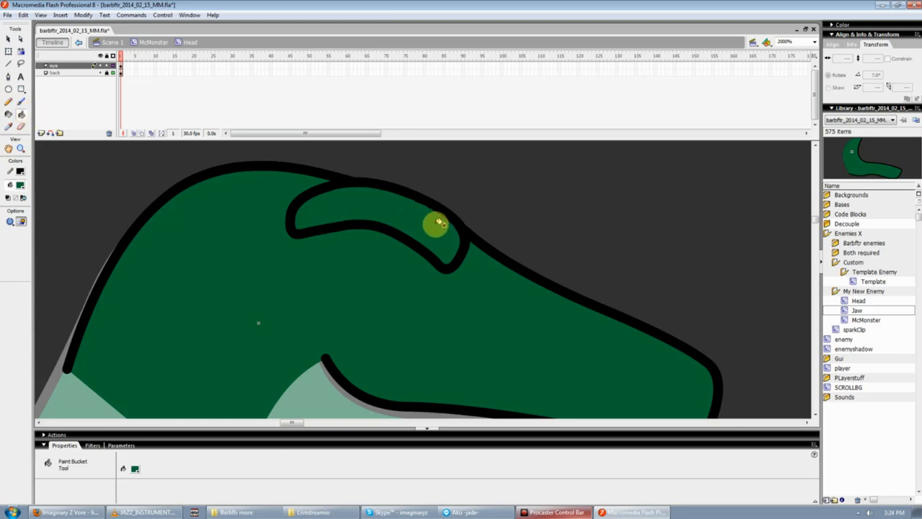
- Round the brow's rear lower corner and smooth the curve of its underside
key(v)
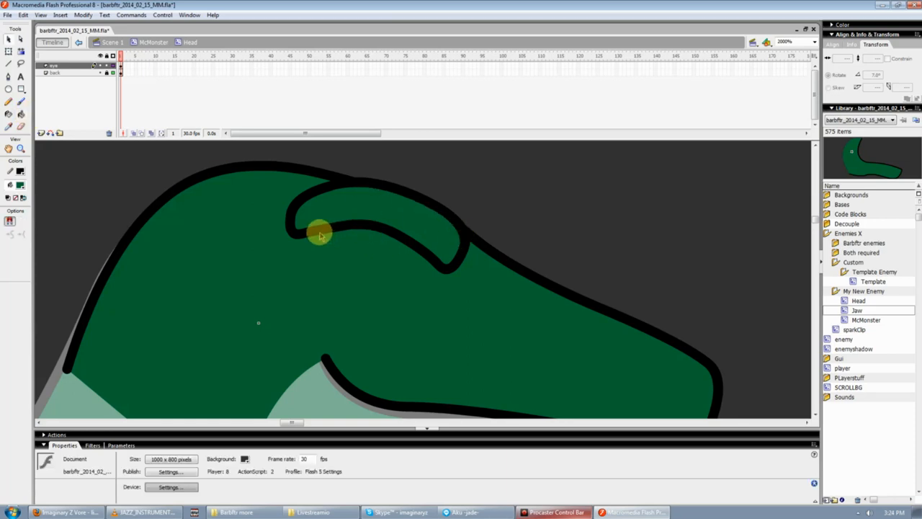
mouse_move(331, 242)
mouse_down()
mouse_move(371, 226)
mouse_move(321, 245)
mouse_up()
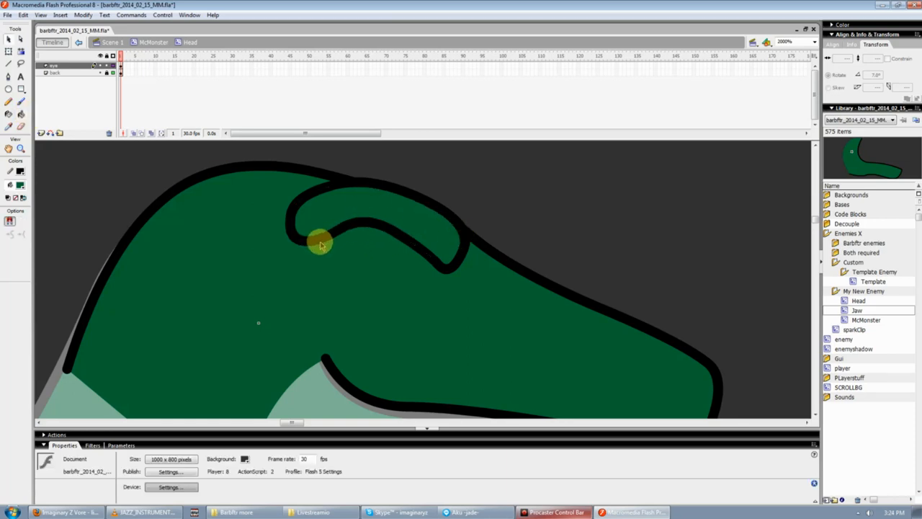
click(326, 242)
click(346, 252)
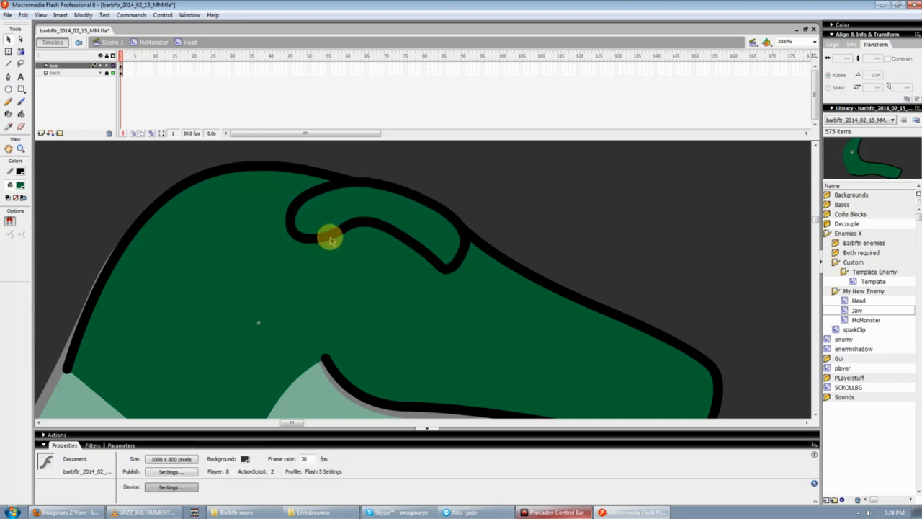
drag(383, 228, 390, 248)
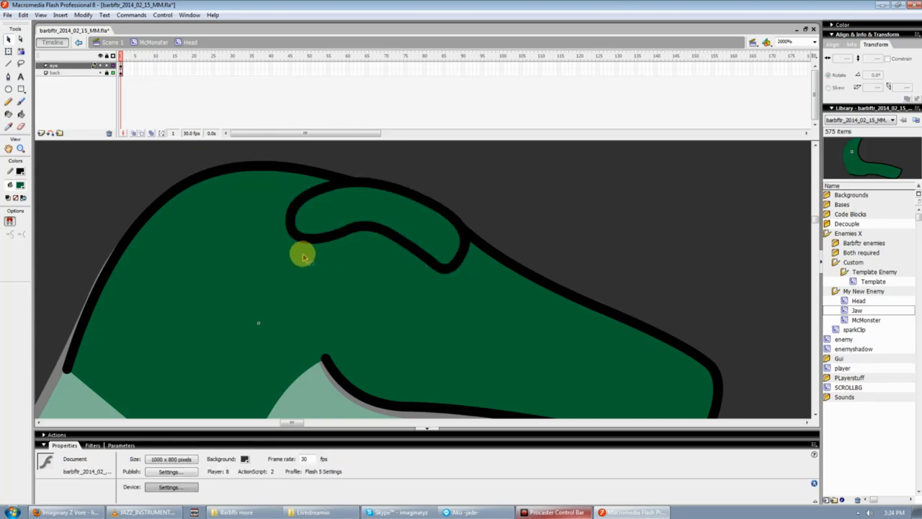
- Cut the brow's lower outline with a short line near each end, and delete the middle segment and both cutting lines
key(n)
drag(297, 262, 310, 207)
drag(446, 250, 448, 291)
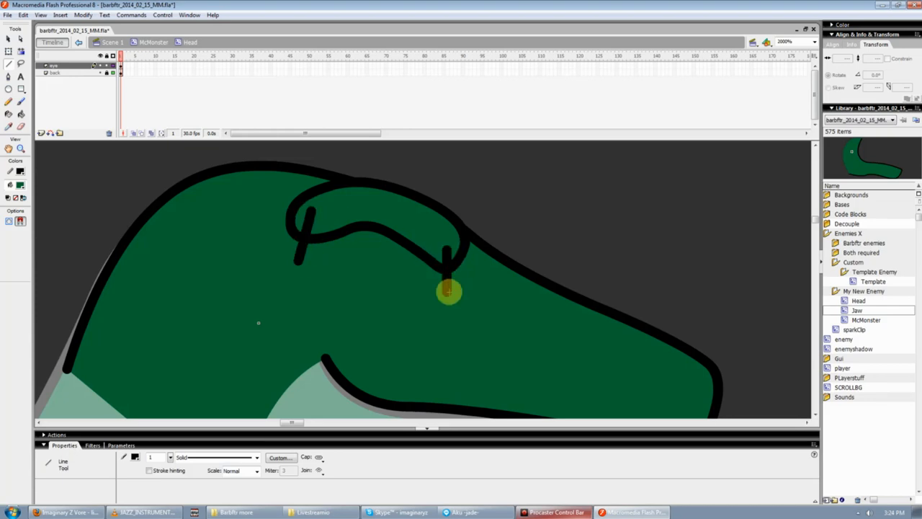
key(v)
click(397, 240)
key(Delete)
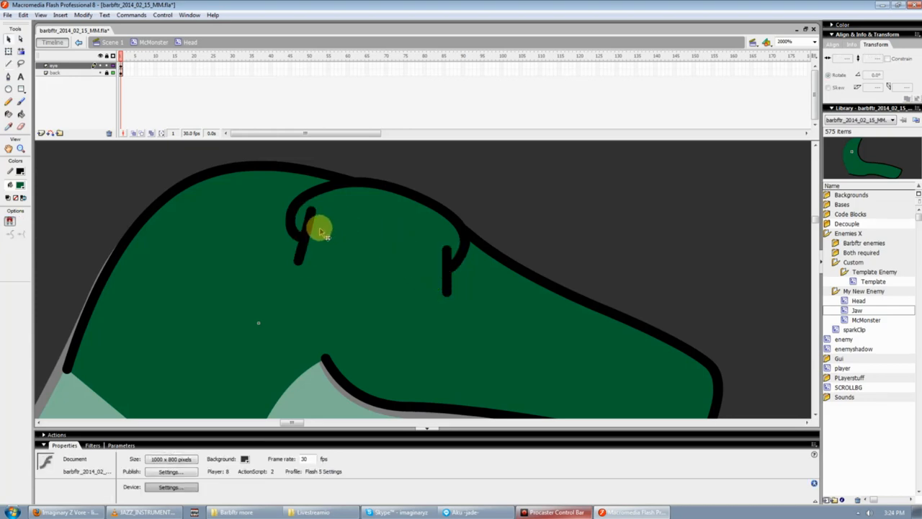
click(310, 229)
key(Delete)
click(448, 281)
key(Delete)
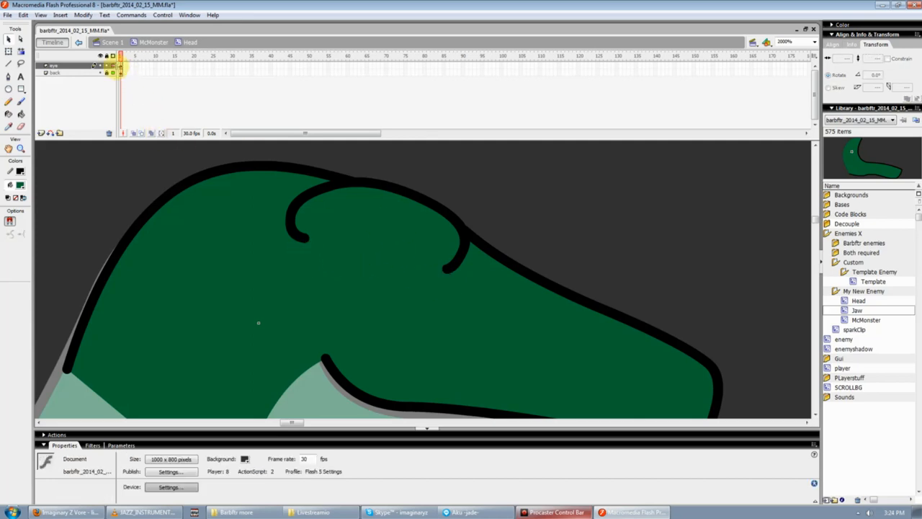
- Reshape the open underside of the brow's fill and pull the rear end of its outline back into a straighter stroke
click(120, 65)
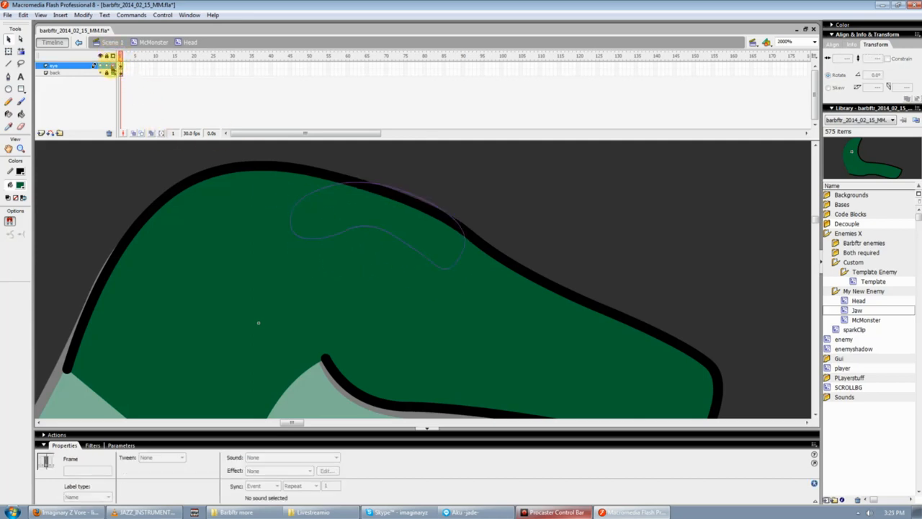
click(113, 66)
mouse_move(343, 232)
mouse_down()
mouse_move(334, 219)
mouse_move(394, 238)
mouse_move(369, 237)
mouse_move(353, 204)
mouse_move(401, 236)
mouse_up()
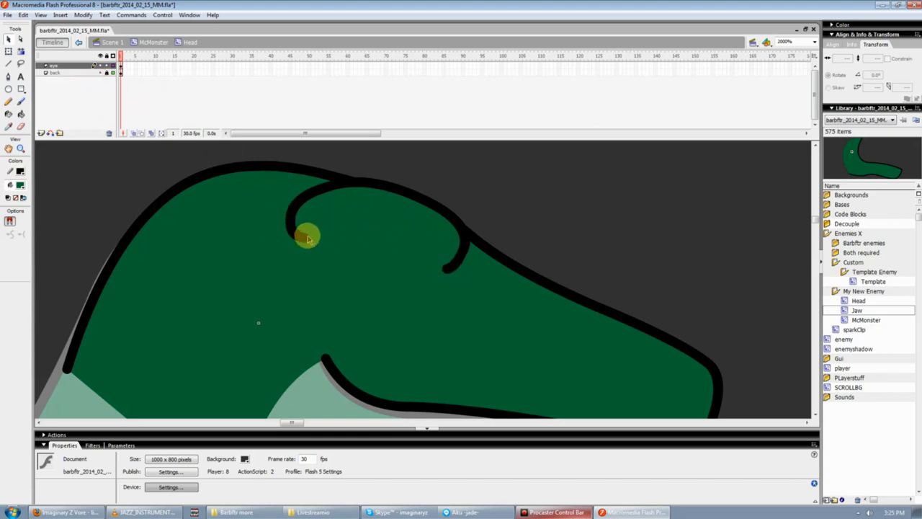
mouse_move(305, 237)
mouse_down()
mouse_move(276, 230)
mouse_move(316, 196)
mouse_move(353, 185)
mouse_up()
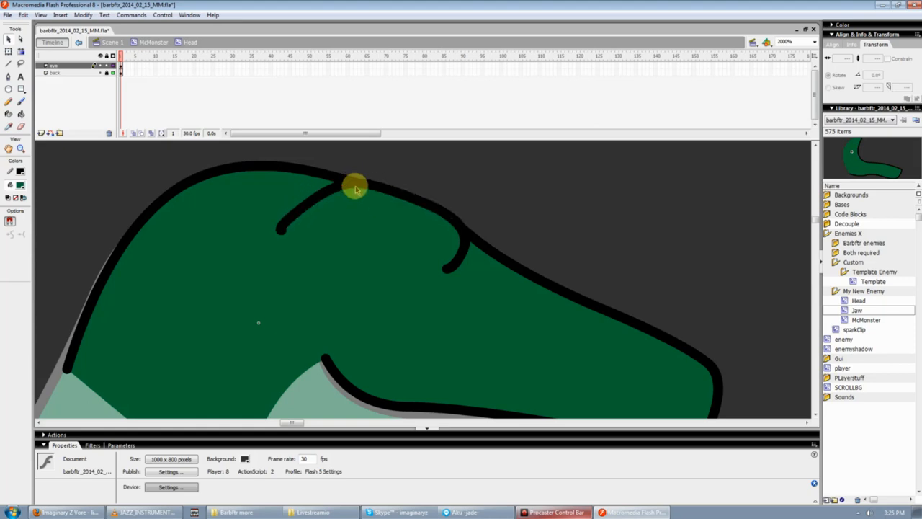
scroll(424, 274, down, 2)
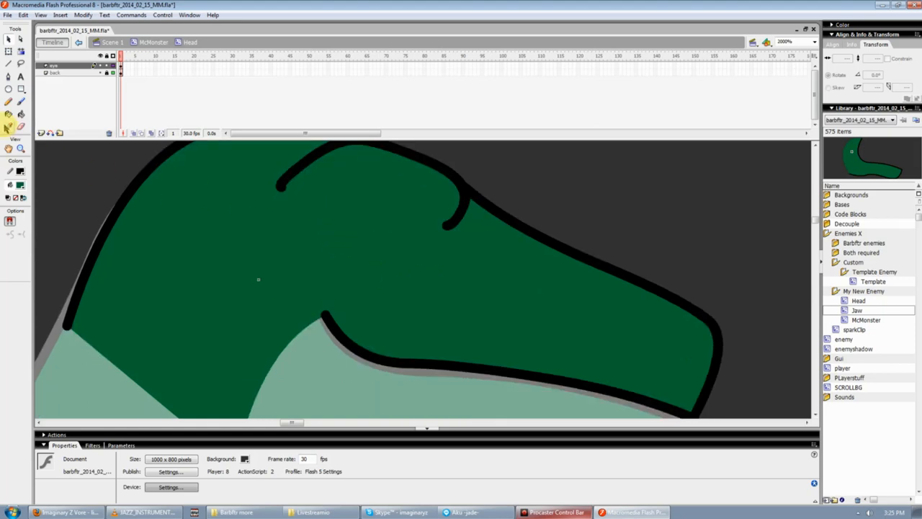
- Lock the brow's layer and rename it "eyeridge"
click(106, 66)
double_click(70, 66)
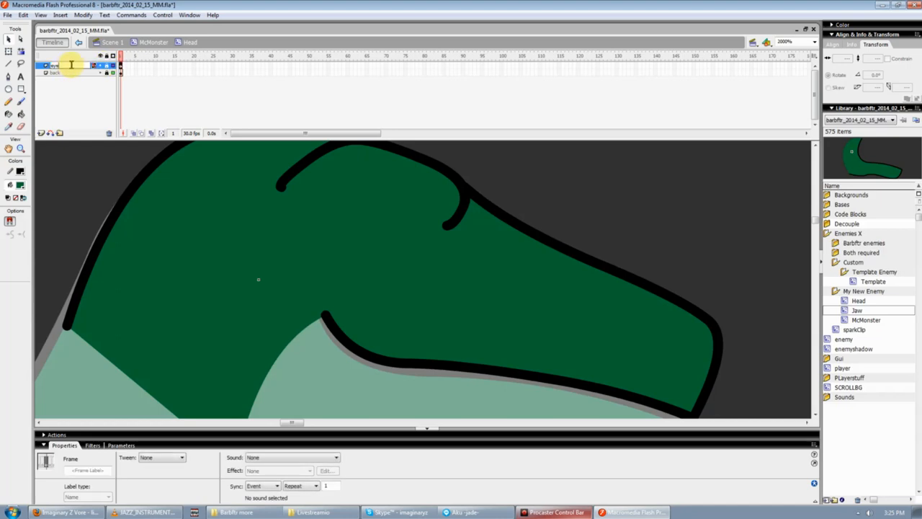
text(eyeridge)
key(Return)
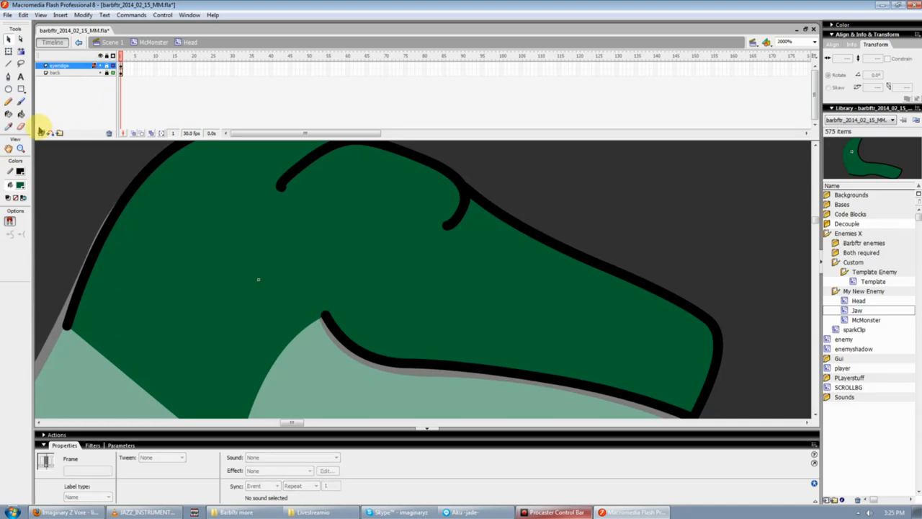
- Add a new layer between "eyeridge" and "back", lock it, and unlock and select "eyeridge"
click(41, 132)
drag(69, 78, 70, 77)
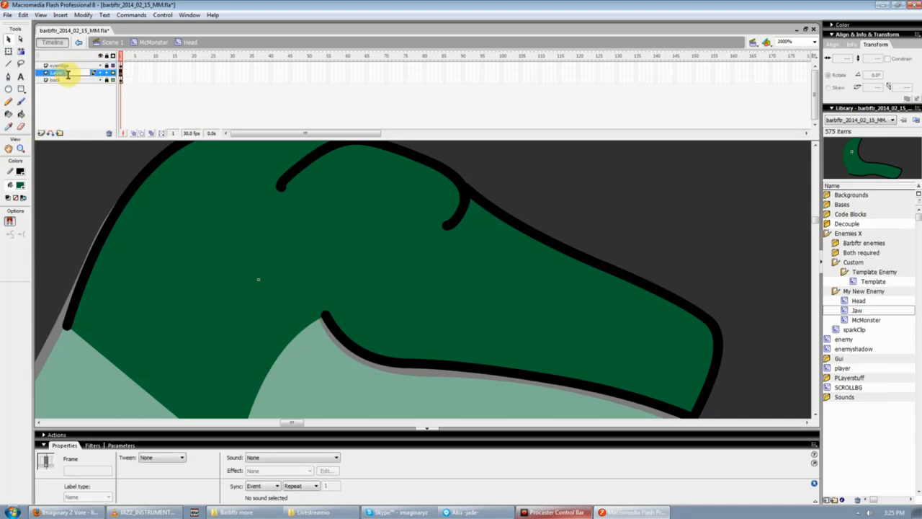
click(76, 66)
click(184, 225)
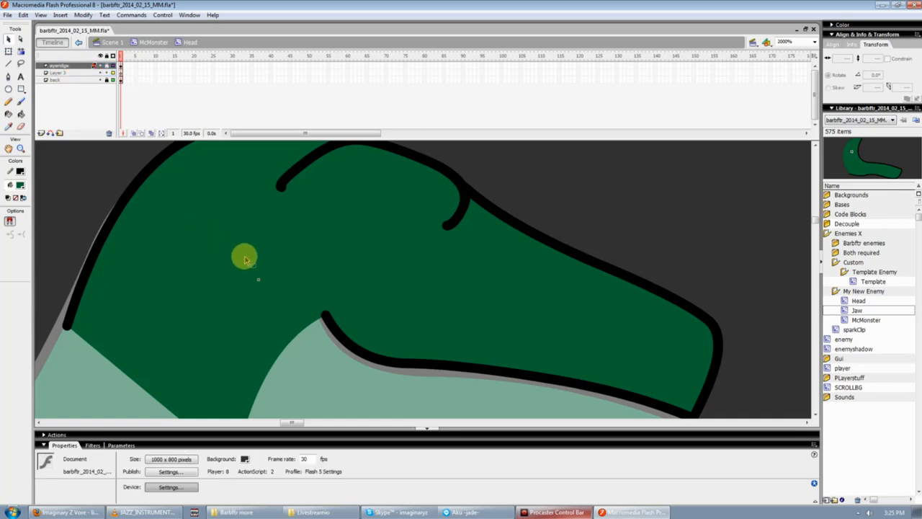
click(108, 67)
click(76, 66)
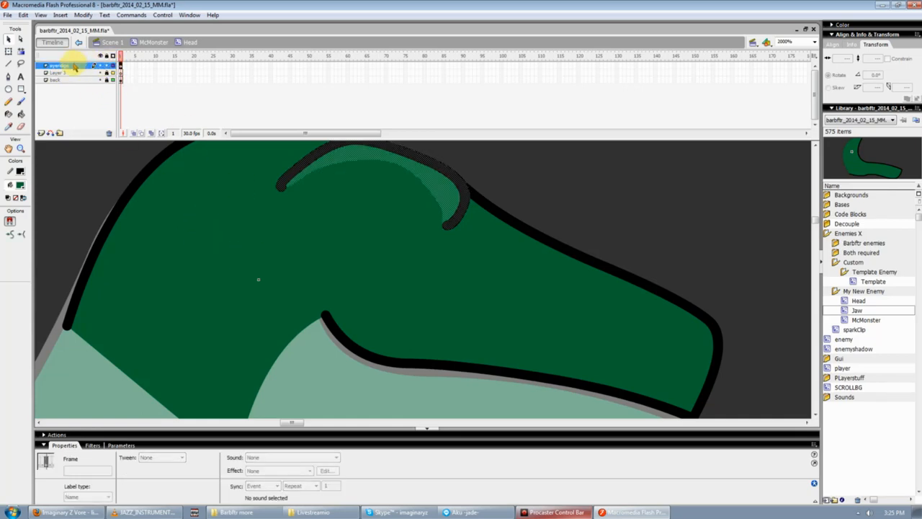
- Draw a line beneath the brow from its rear to its front end and bow it downward
click(340, 243)
key(n)
drag(273, 224, 438, 256)
key(v)
drag(350, 242, 353, 258)
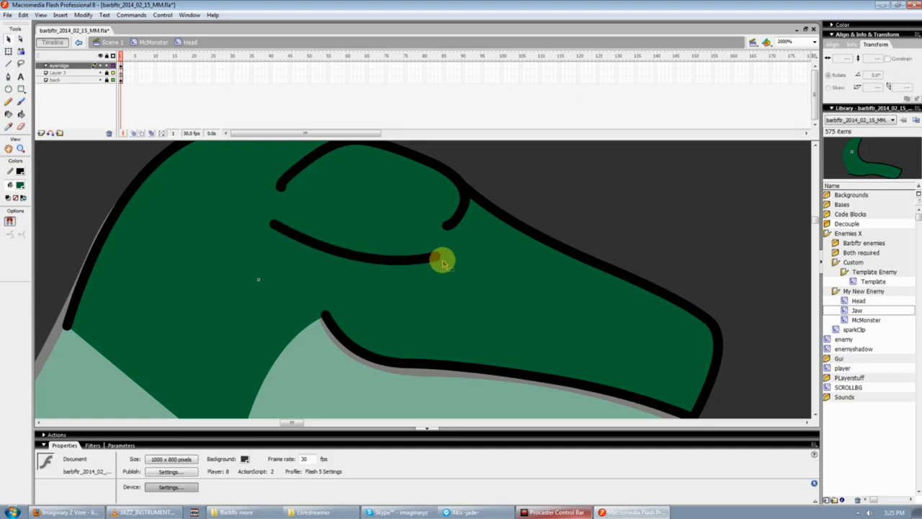
- Shorten the line beneath the brow at both ends and bend it into a gentle upward arch
drag(436, 256, 421, 245)
drag(274, 222, 292, 217)
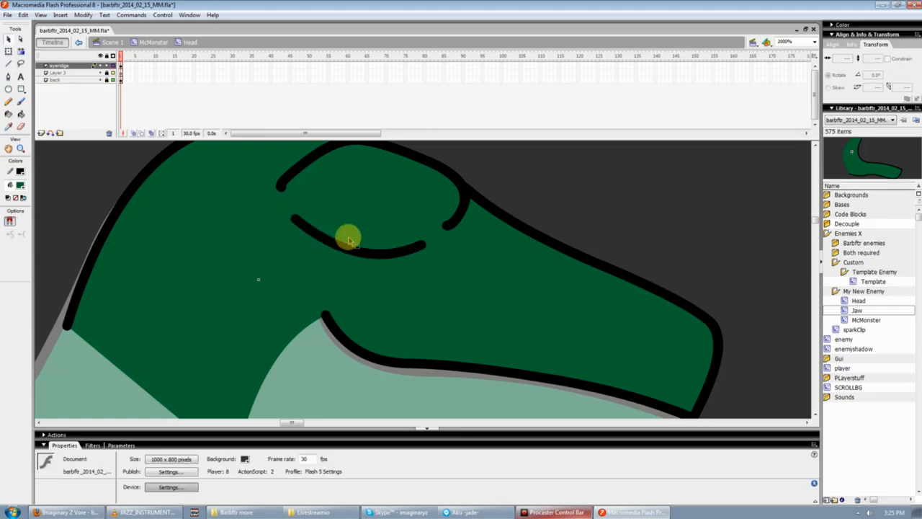
drag(356, 256, 379, 231)
scroll(427, 279, up, 2)
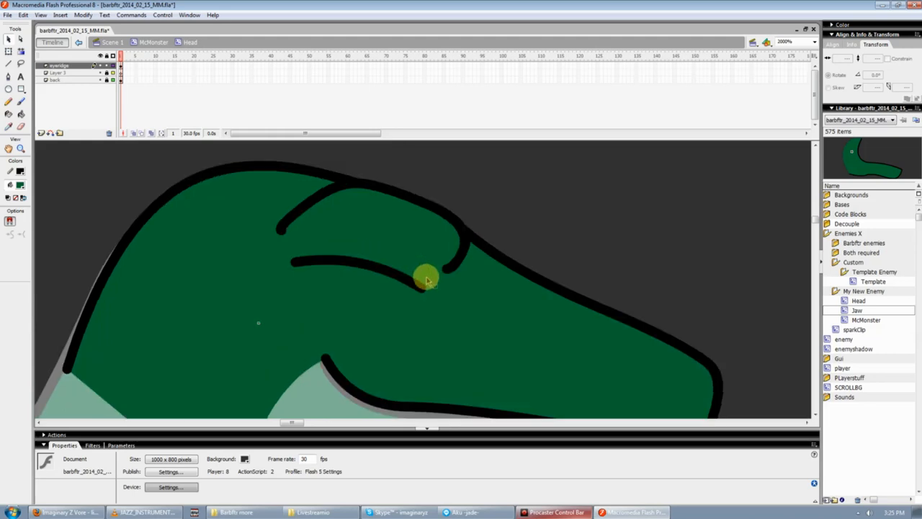
drag(421, 289, 410, 292)
drag(335, 267, 345, 268)
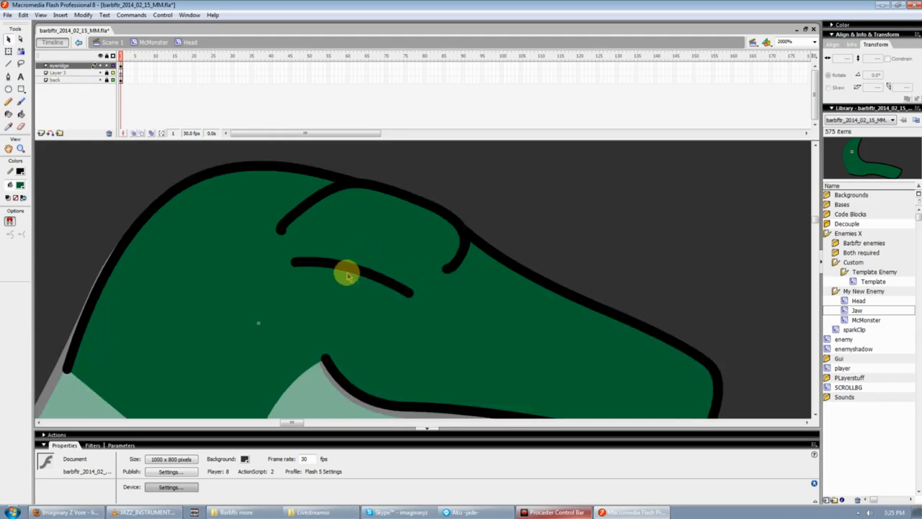
- Draw a short stroke just behind the line under the brow and curve it slightly downward
key(n)
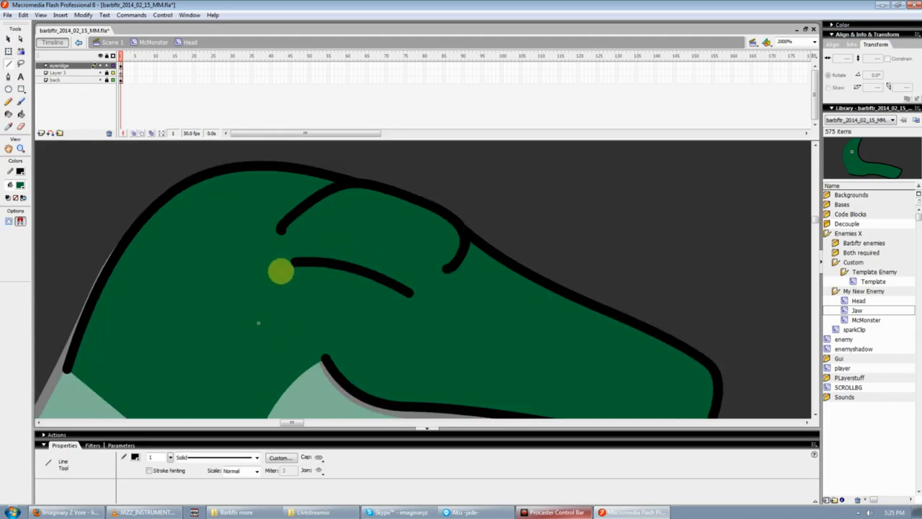
drag(256, 254, 278, 266)
key(v)
click(256, 260)
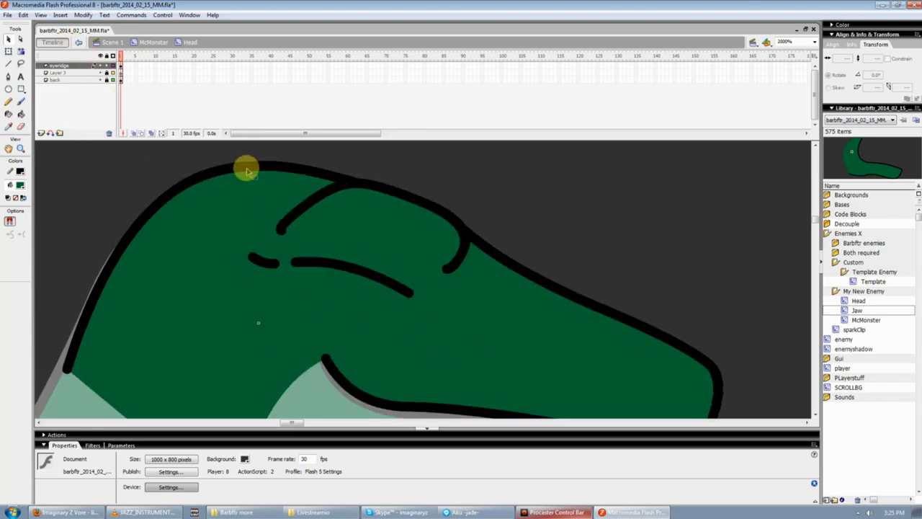
- Draw a closed almond-shaped eye outline under the brow, with an arched upper edge, a sloping lower edge and a blunt front corner
key(n)
mouse_move(314, 235)
mouse_down()
mouse_move(387, 218)
mouse_move(418, 272)
mouse_up()
mouse_move(418, 272)
mouse_down()
mouse_move(305, 237)
mouse_move(323, 247)
mouse_move(314, 240)
mouse_move(345, 215)
mouse_up()
key(v)
drag(391, 233, 386, 225)
drag(377, 260, 412, 274)
drag(401, 240, 412, 248)
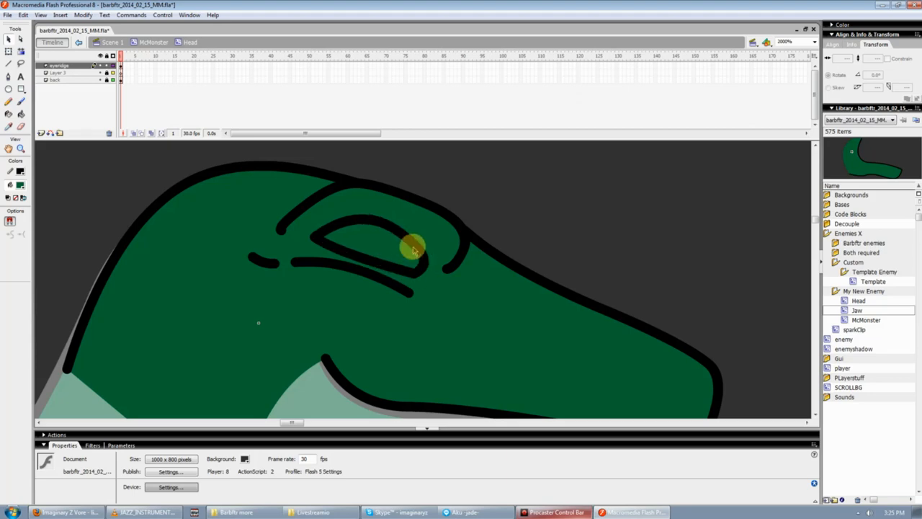
drag(372, 225, 368, 223)
drag(421, 251, 419, 254)
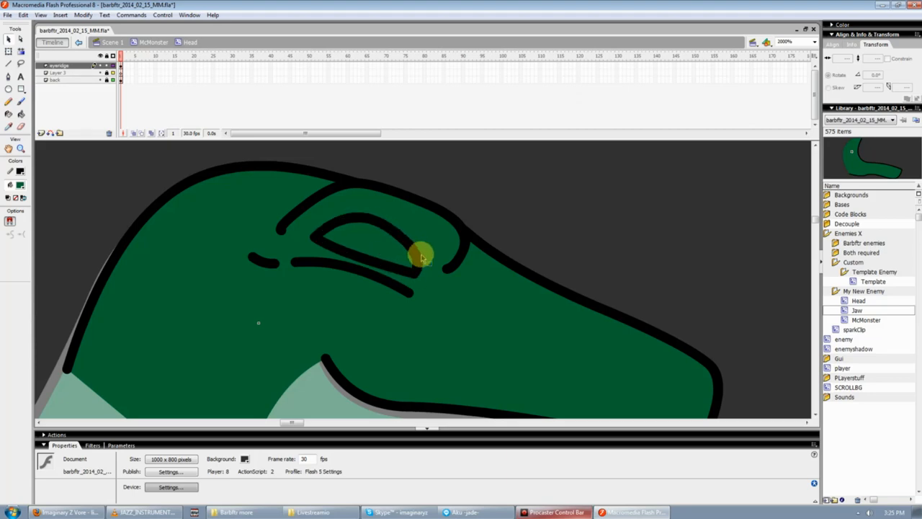
- Change the stroke of the eye outline's arched upper edge and front end to hairline
scroll(495, 295, down, 1)
scroll(427, 298, up, 1)
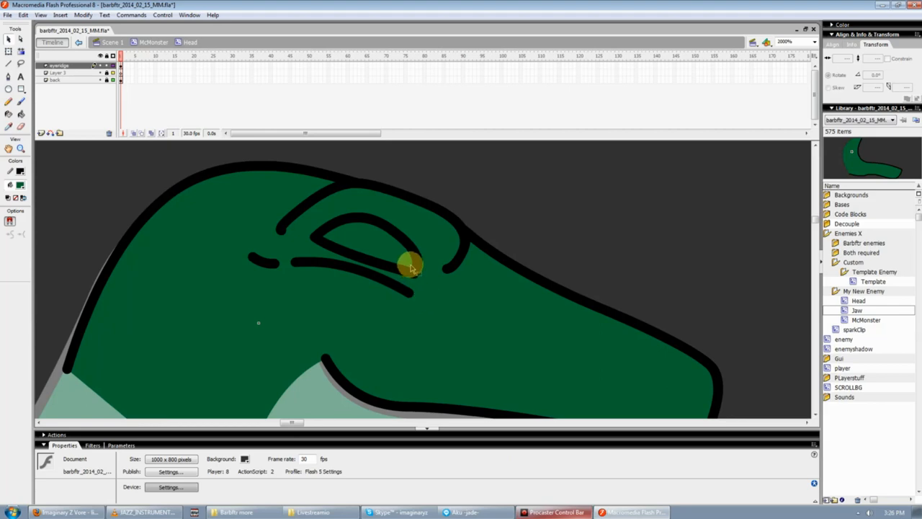
drag(423, 249, 417, 264)
double_click(417, 254)
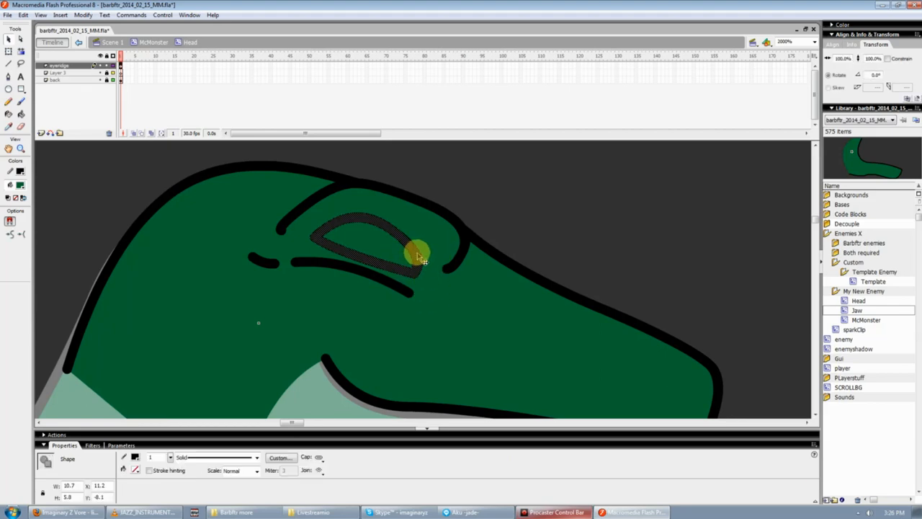
click(469, 307)
key(ctrl+a)
click(449, 296)
click(409, 245)
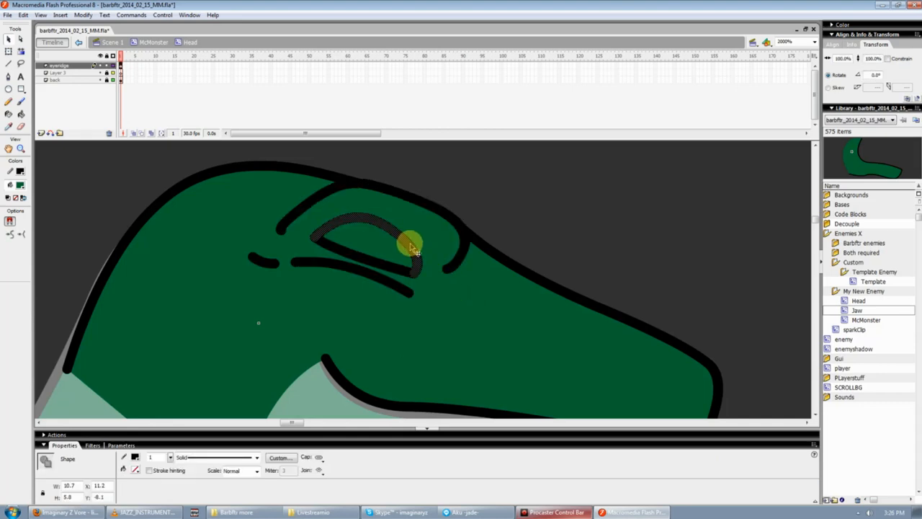
click(256, 458)
click(247, 469)
click(421, 325)
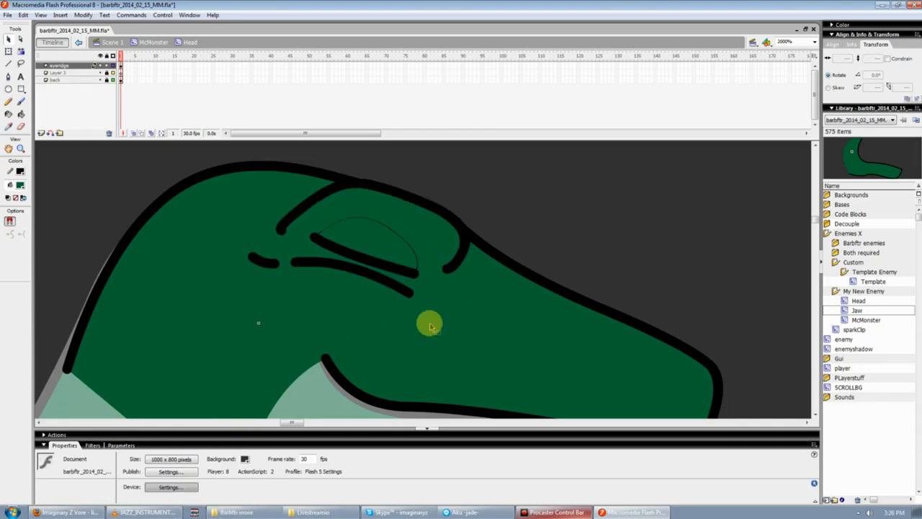
- Change all remaining strokes on the eyeridge layer to hairline and slightly adjust the curve of the eye outline
key(ctrl+a)
click(257, 458)
click(245, 469)
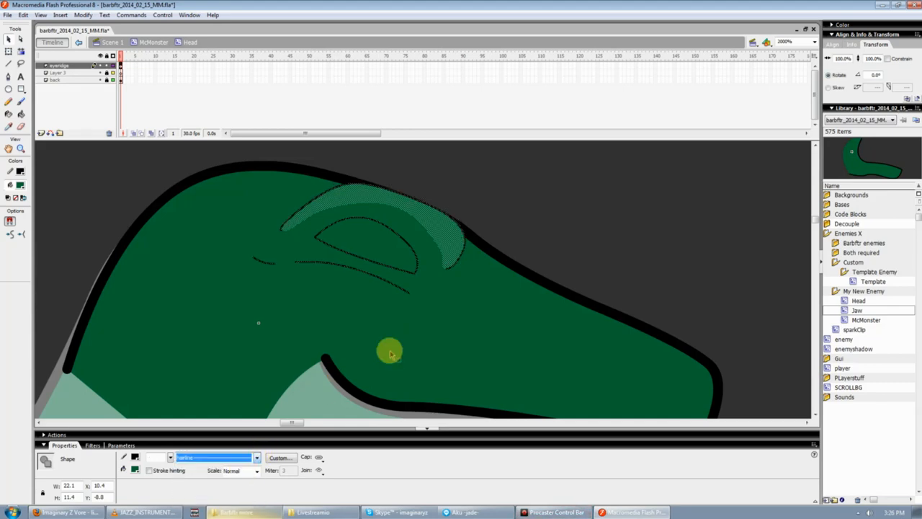
click(470, 327)
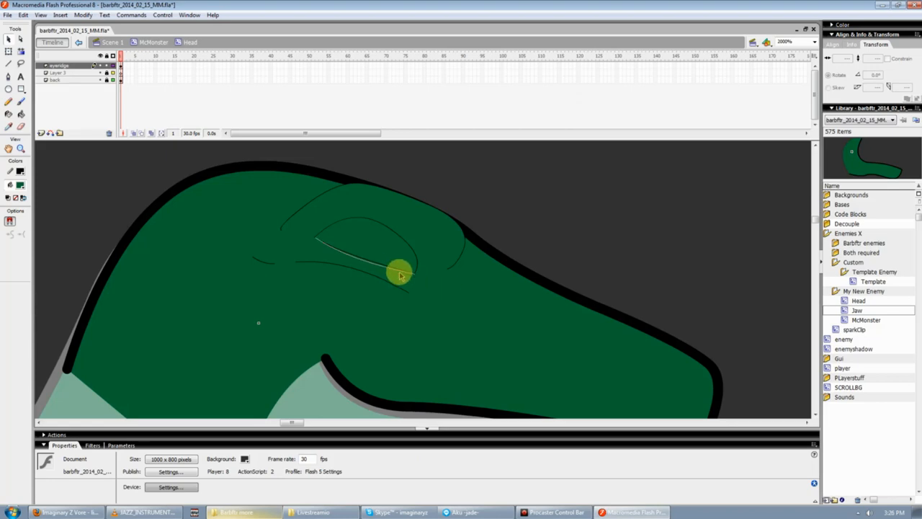
drag(404, 280, 397, 257)
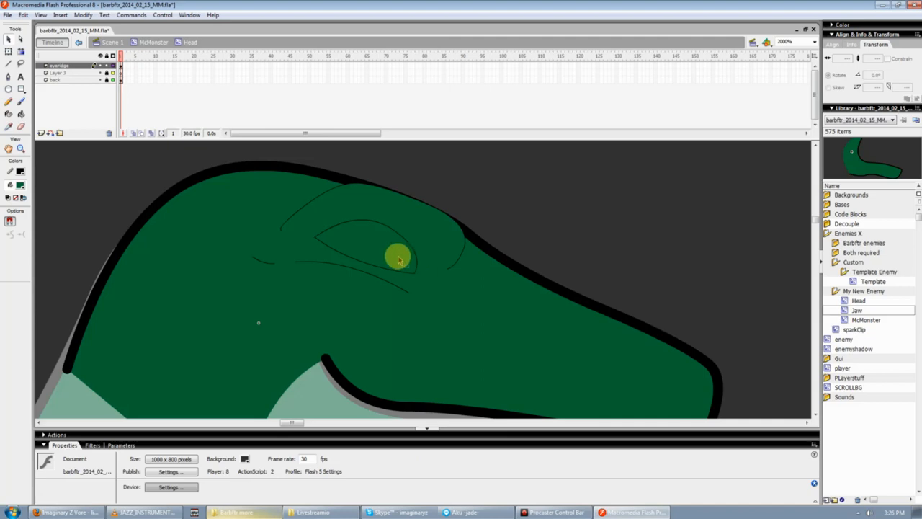
- Fill the eye shape with white
click(20, 186)
click(136, 287)
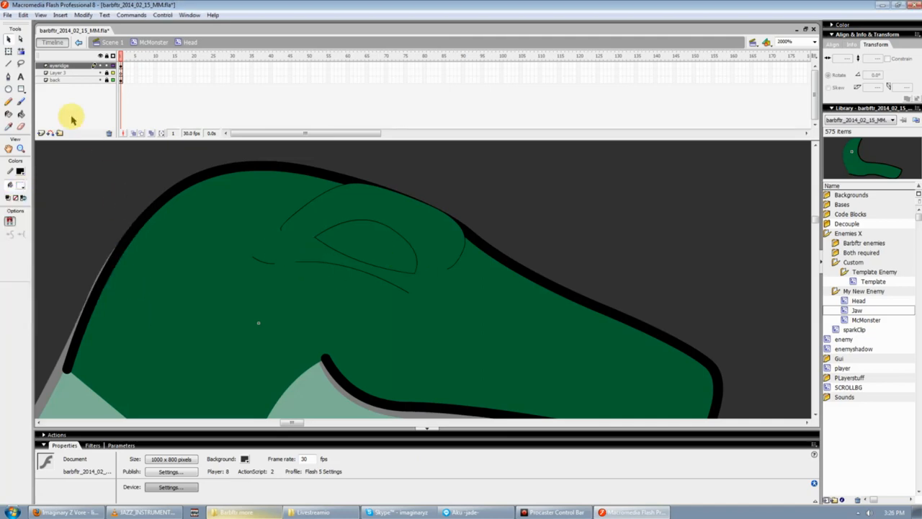
click(21, 114)
click(380, 241)
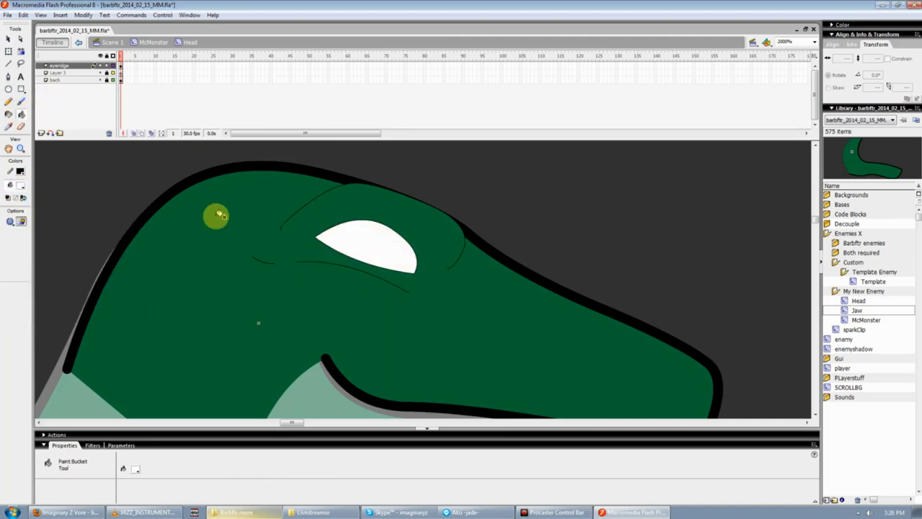
- Fill the eye shape with light yellow and refine the curves of its upper and front edges
key(v)
click(20, 186)
click(136, 263)
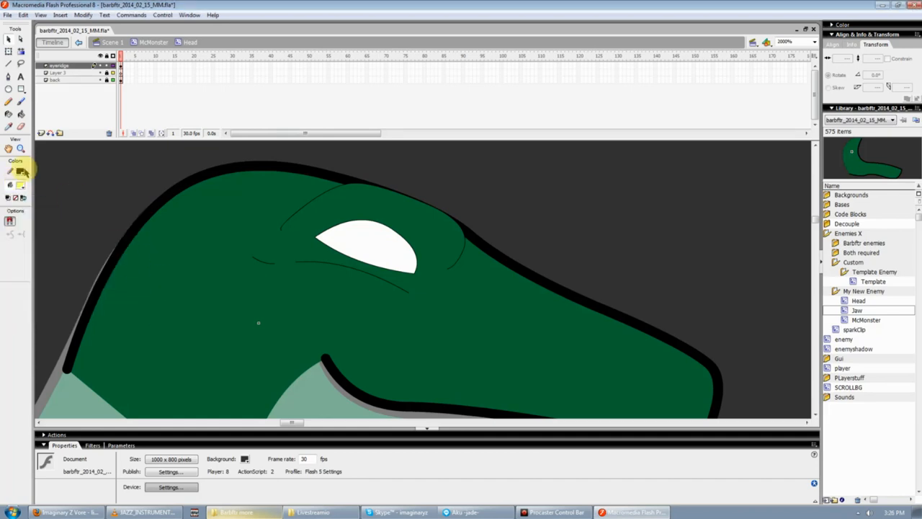
click(21, 116)
click(356, 241)
key(v)
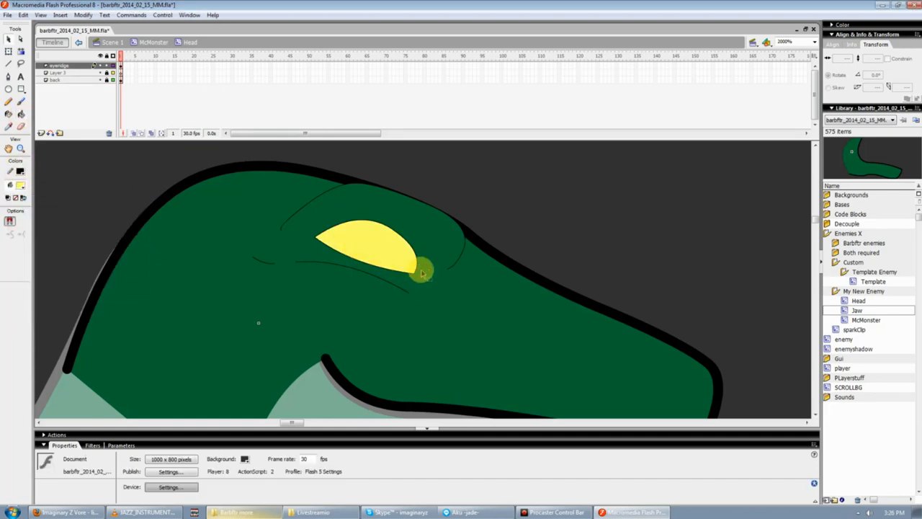
drag(378, 229, 376, 222)
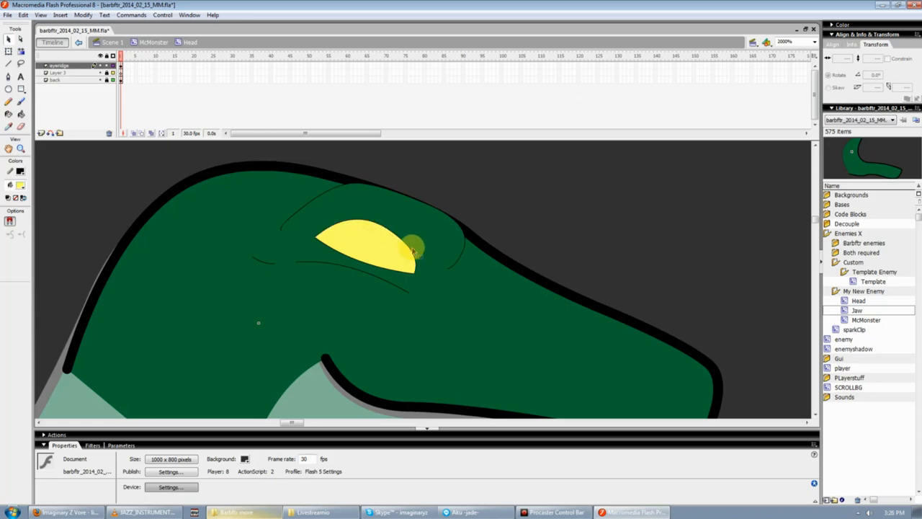
drag(412, 258, 417, 261)
- Unlock Layer 3 and cut the yellow eye with its outline from the eyeridge layer
click(87, 73)
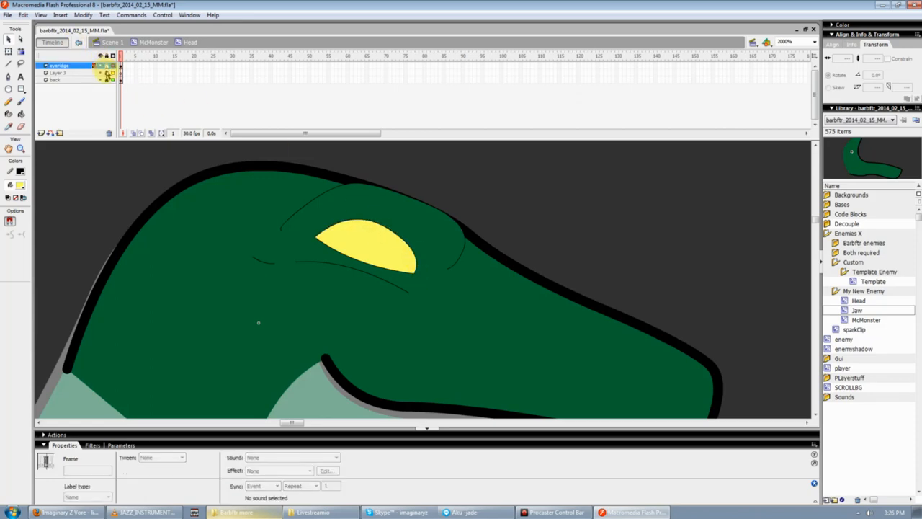
click(82, 184)
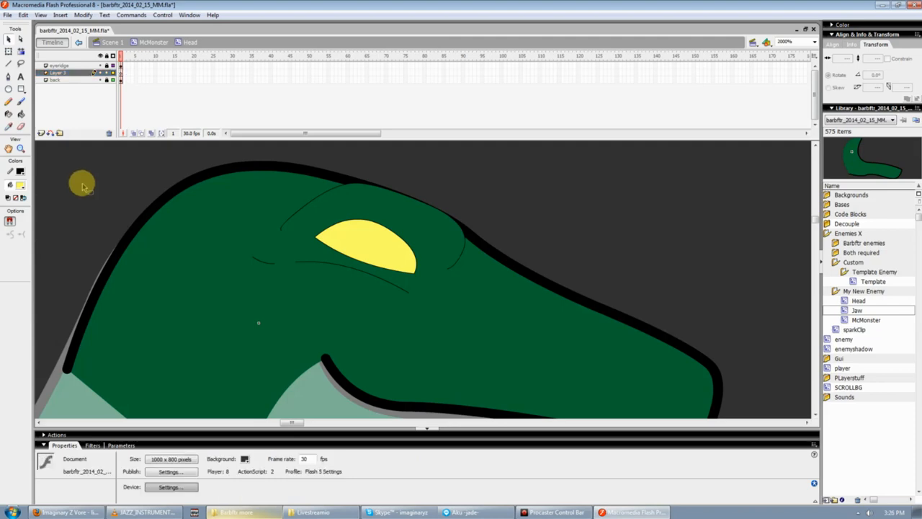
click(85, 65)
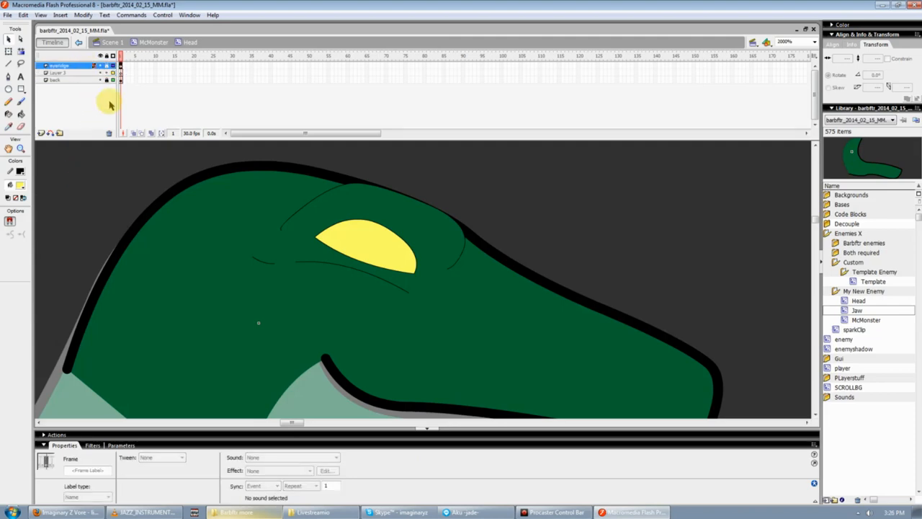
click(362, 233)
click(105, 66)
click(360, 241)
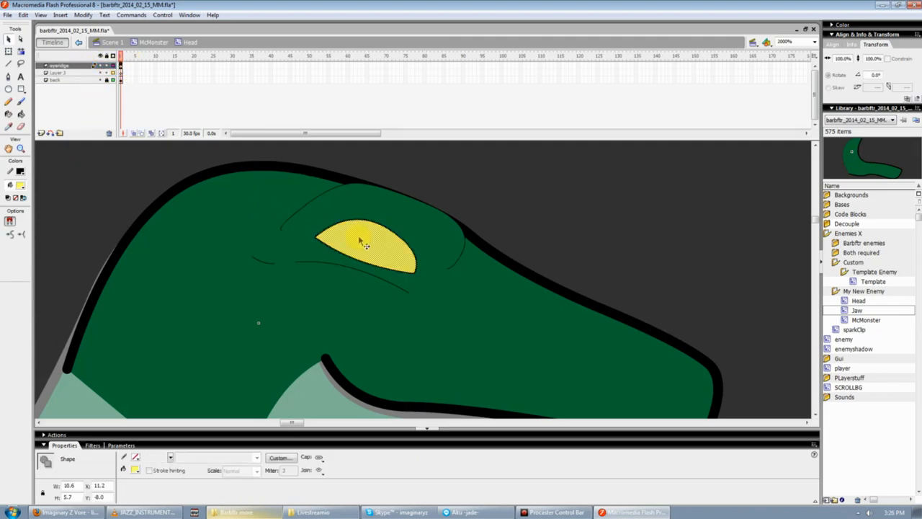
right_click(373, 242)
click(393, 245)
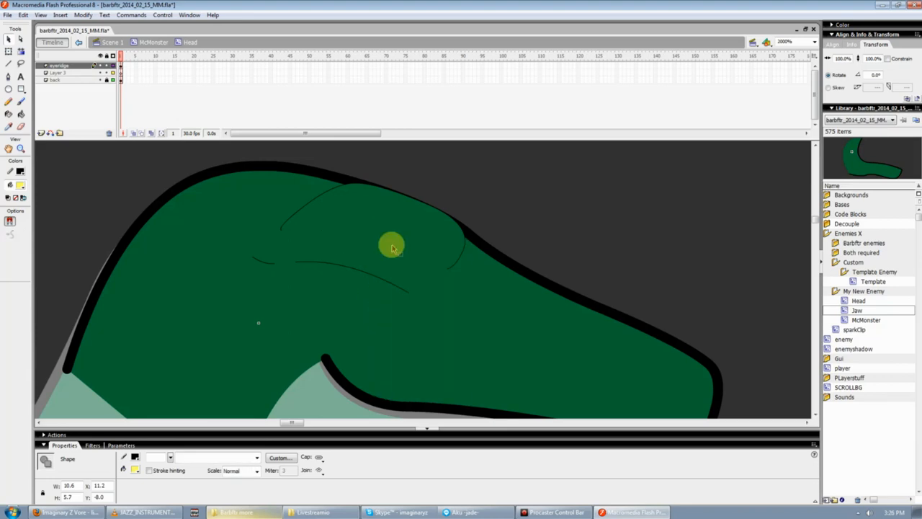
- Paste the yellow eye onto Layer 3 and position it back under the brow ridge
click(63, 73)
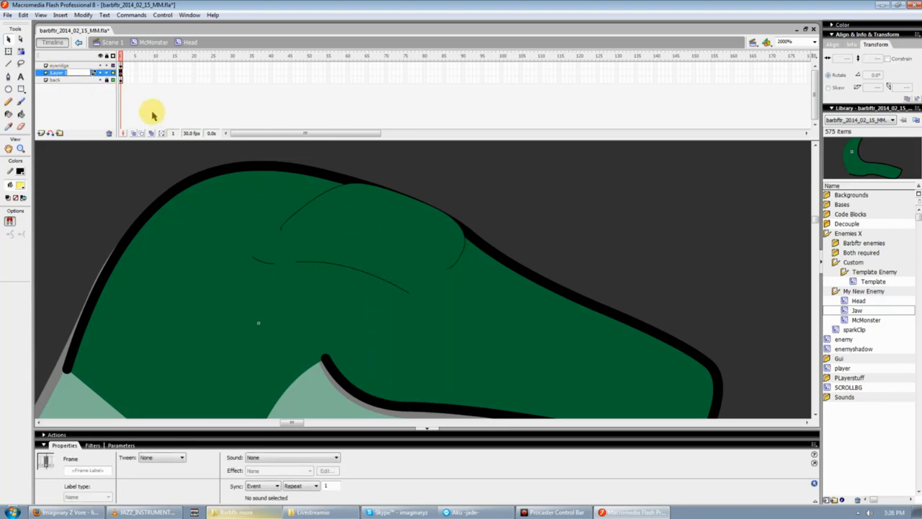
click(121, 73)
right_click(121, 73)
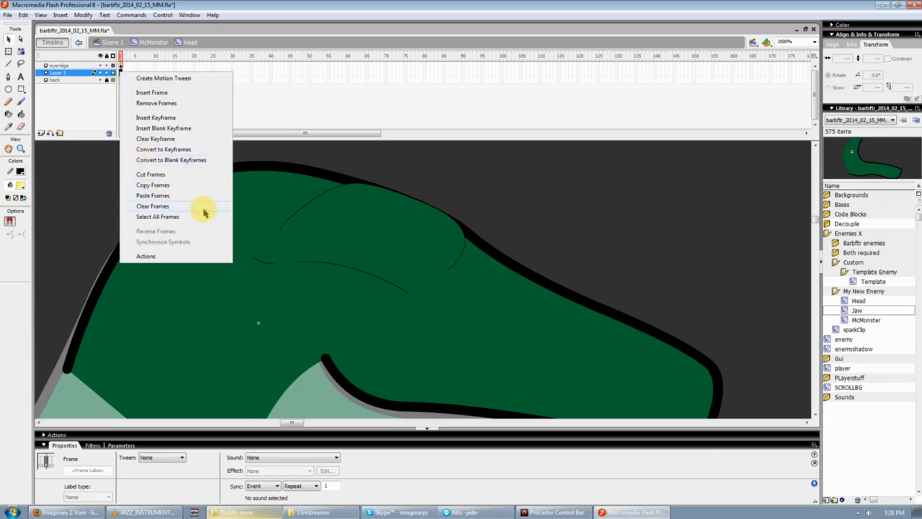
click(315, 217)
right_click(311, 220)
click(336, 249)
drag(412, 256, 365, 238)
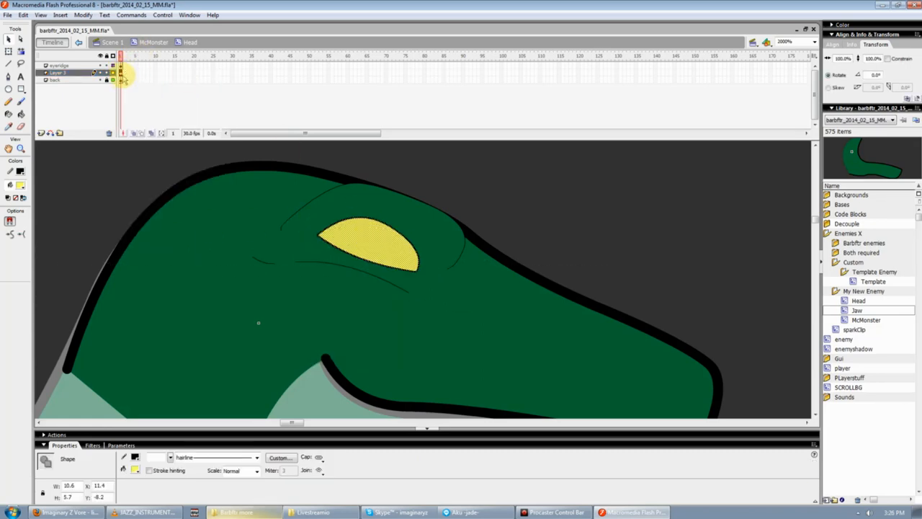
- Rename Layer 3 as eyeback and add a new layer directly above it
click(75, 73)
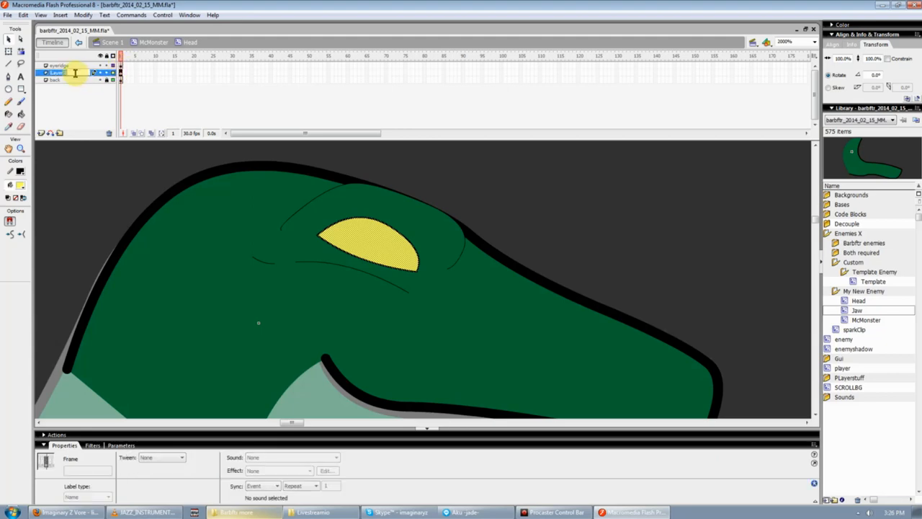
text(eyeback)
key(Return)
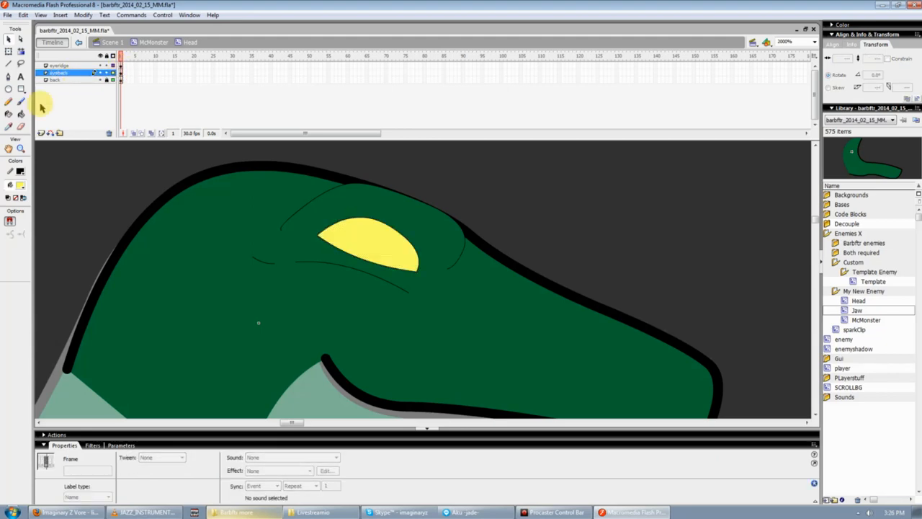
click(395, 252)
key(Escape)
click(373, 252)
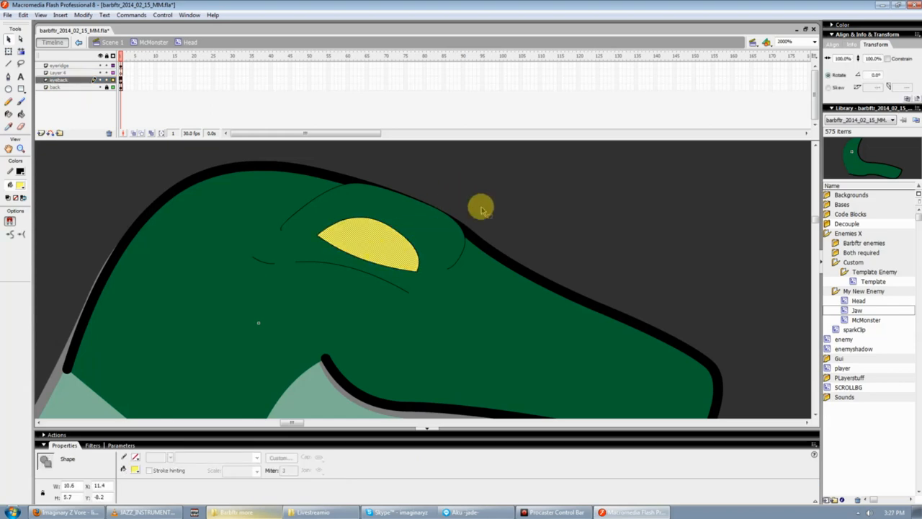
- Copy the eye's hairline outline from the eyeback layer onto the eyeridge layer, aligned over the eye, and lock eyeback
click(480, 208)
click(410, 243)
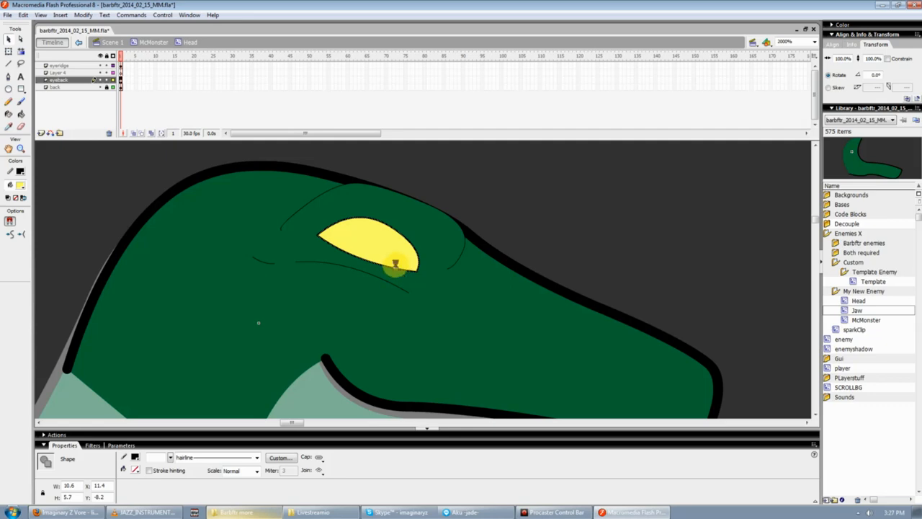
click(106, 79)
click(86, 67)
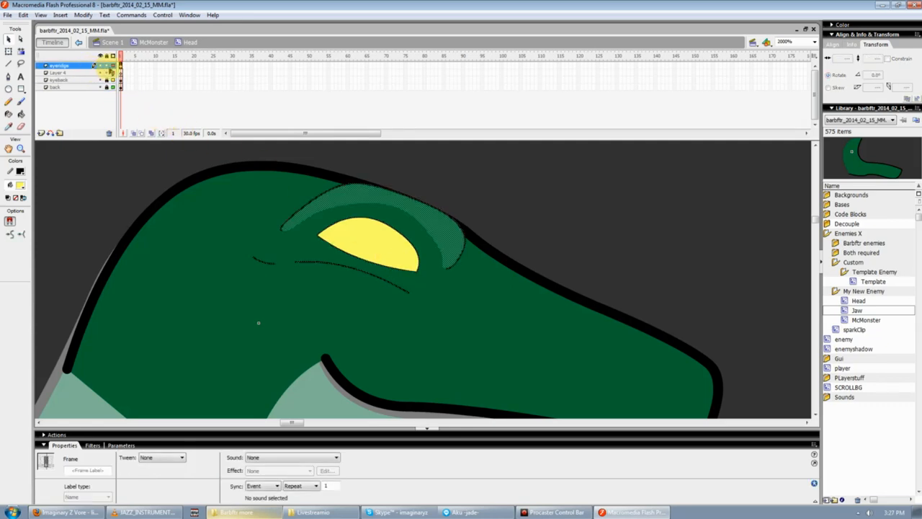
click(368, 160)
click(382, 272)
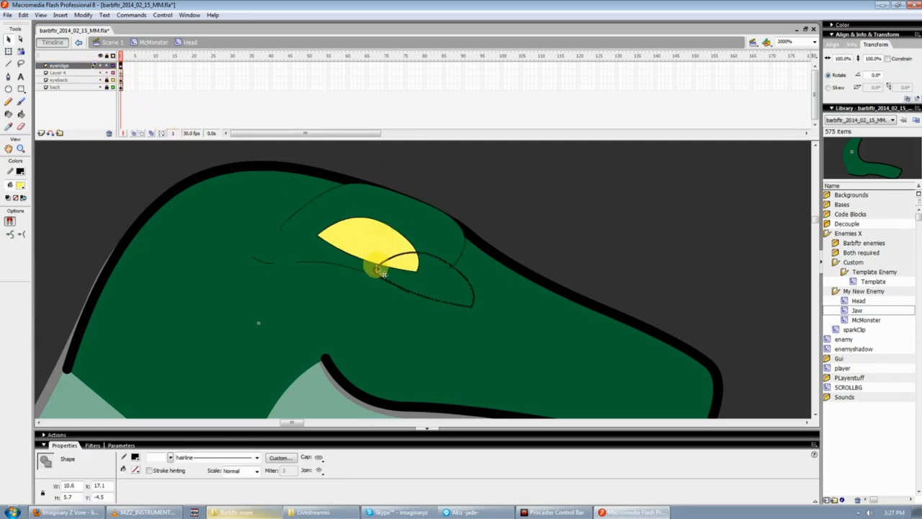
key(Delete)
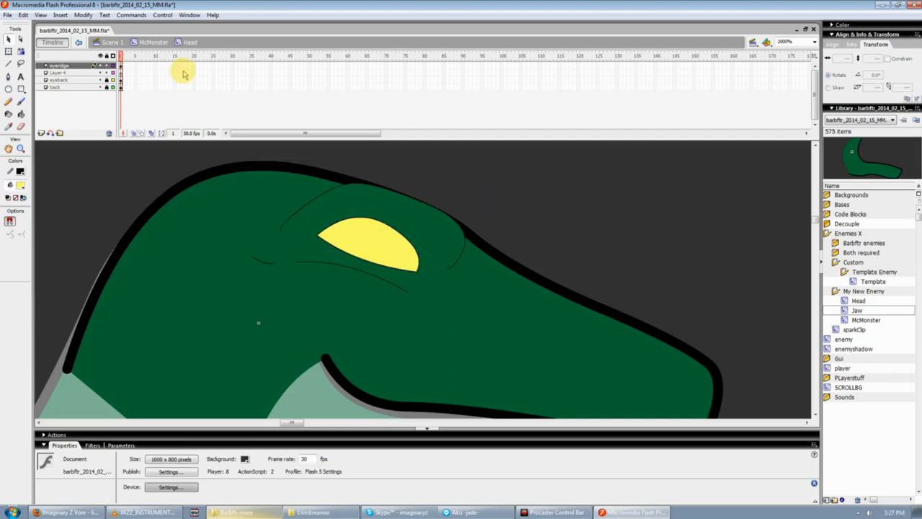
- Show only the eyeridge layer and draw two lines joining the ends of the under-eye line to the brow's rear and front tips
click(101, 57)
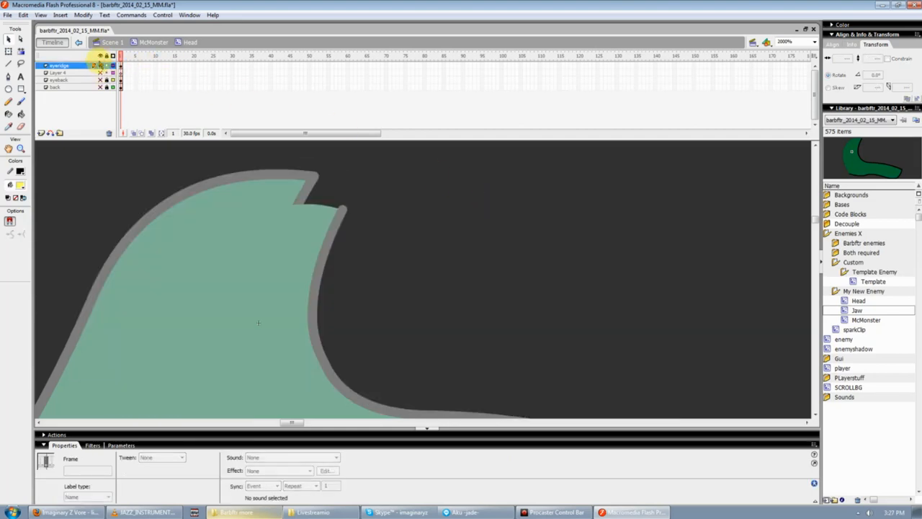
drag(100, 65, 100, 73)
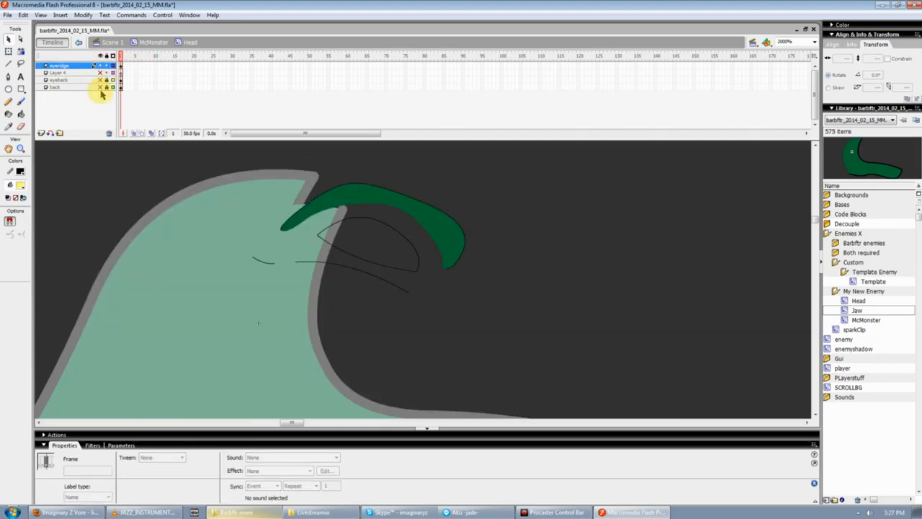
click(211, 222)
key(n)
drag(274, 249, 295, 264)
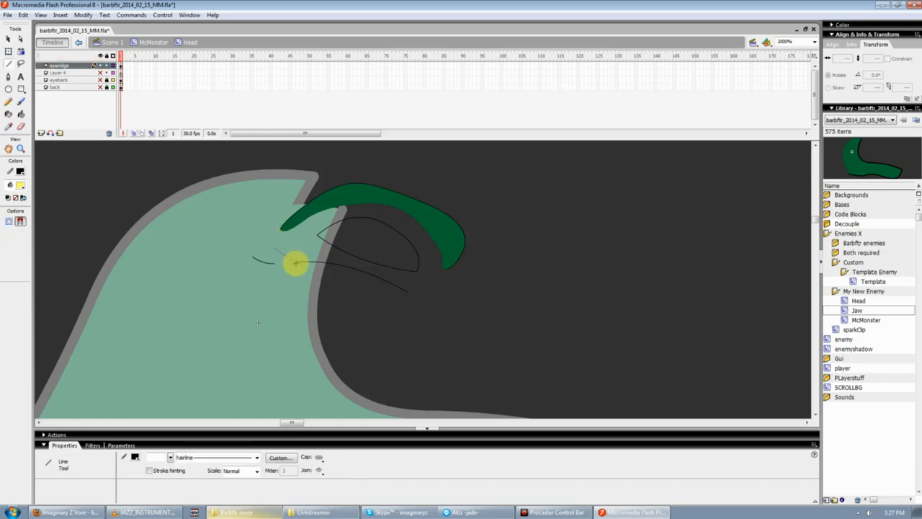
drag(450, 279, 409, 291)
key(v)
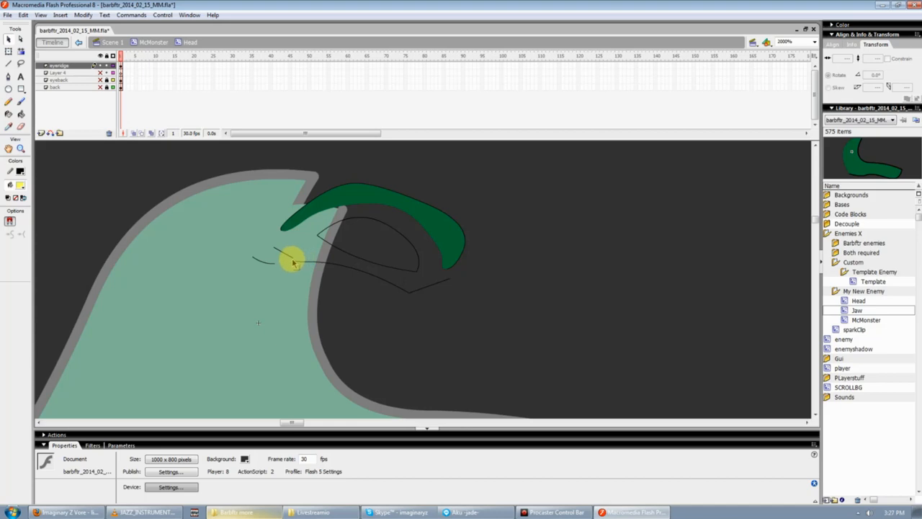
drag(277, 245, 285, 229)
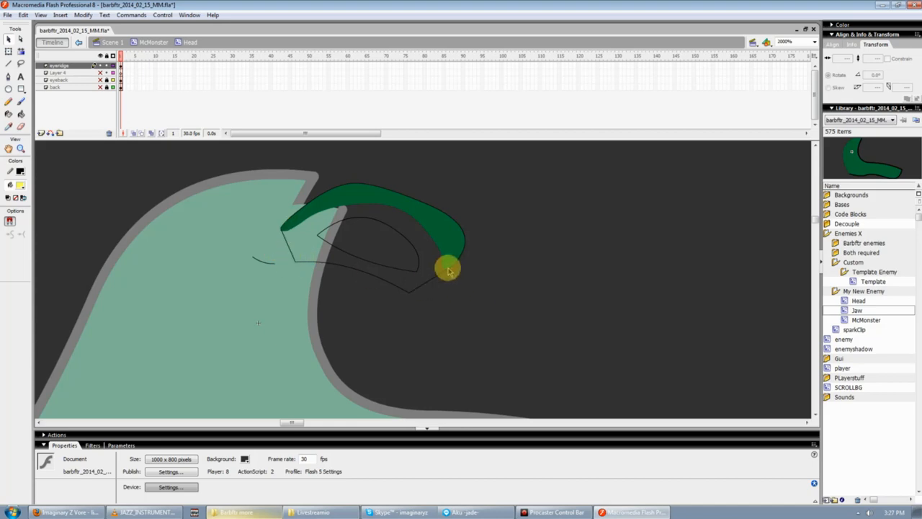
- Sample the brow ridge's dark green and fill the enclosed area around the eye with it
key(i)
click(442, 246)
click(437, 249)
key(v)
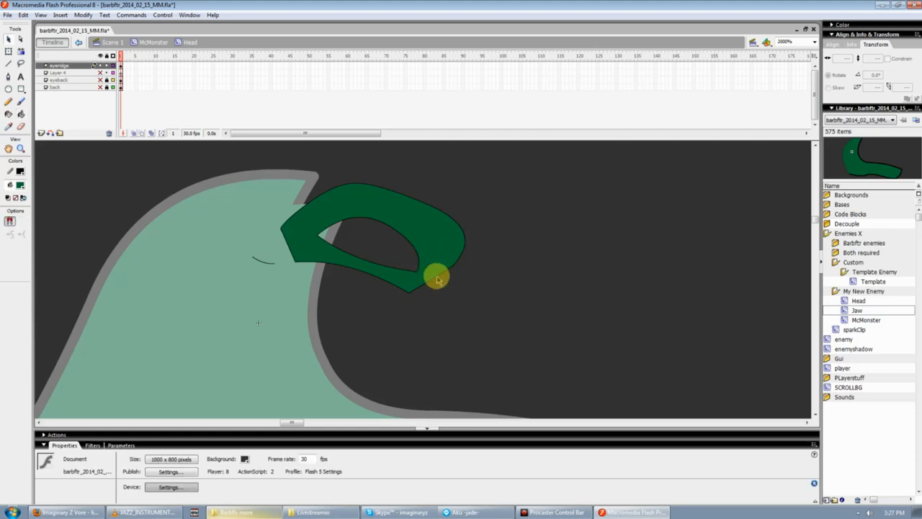
- Delete the two connecting strokes at the front and rear of the green eye surround, keeping its fill
click(438, 278)
key(Delete)
click(290, 249)
key(Delete)
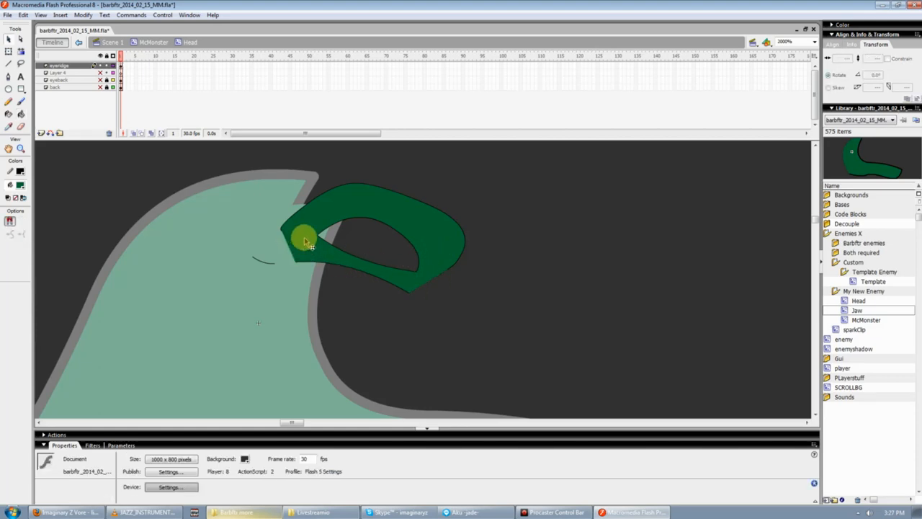
click(100, 66)
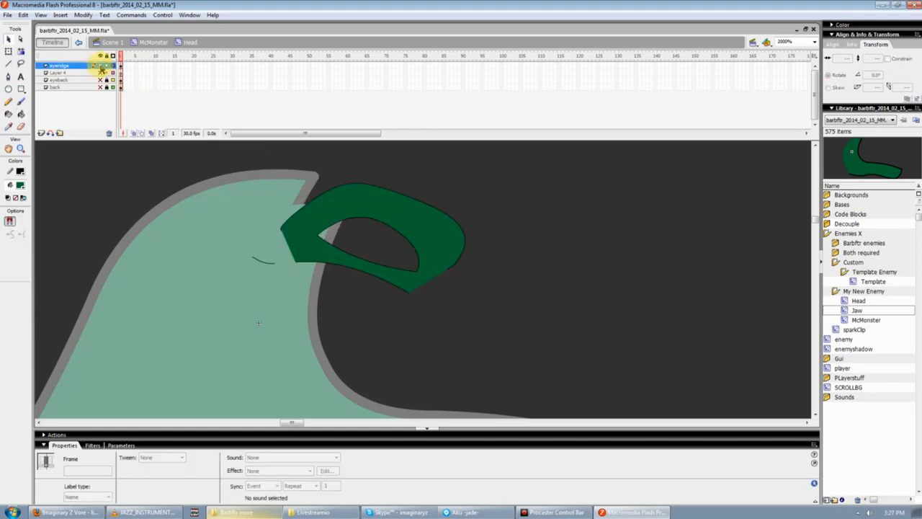
- Make all layers of the Head symbol visible and lock the eyeridge layer
click(101, 80)
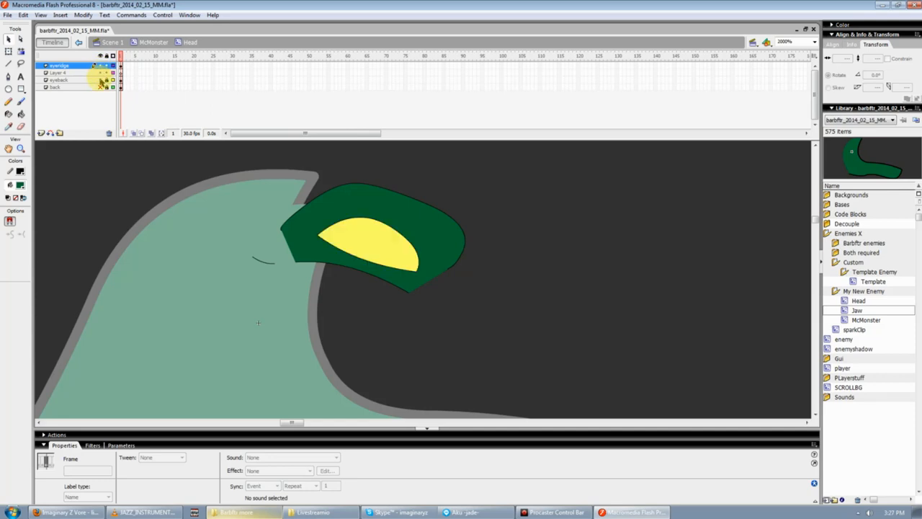
drag(101, 79, 101, 58)
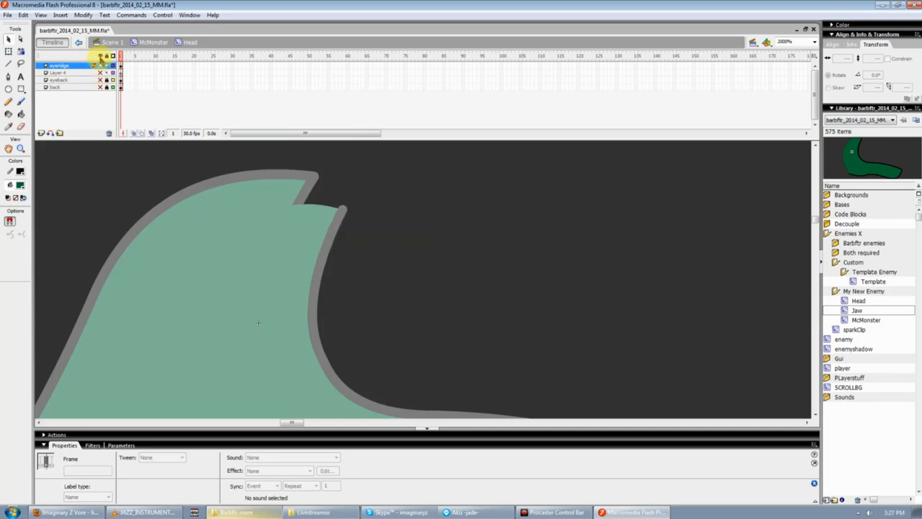
click(101, 80)
click(101, 80)
click(100, 56)
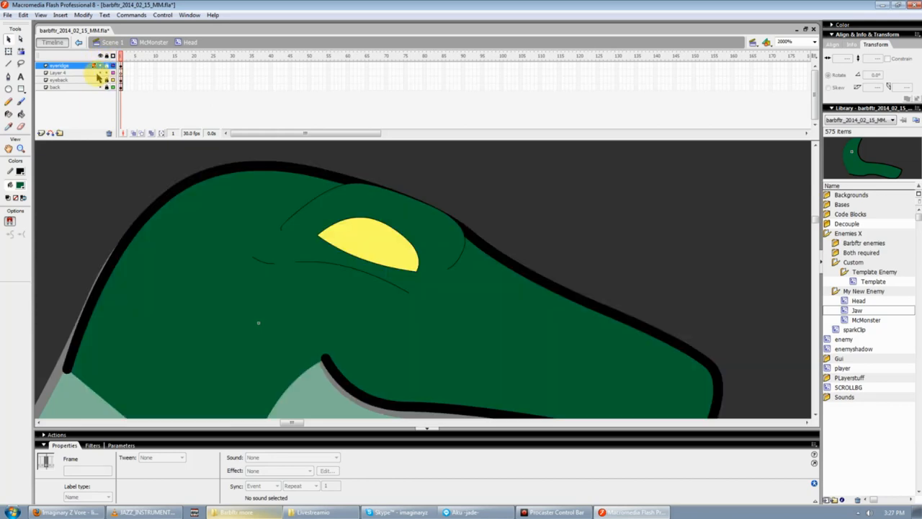
- On Layer 4, draw an oval pupil about 2.1 wide and 4.1 high at the front of the eye and fill it black
click(72, 73)
click(9, 88)
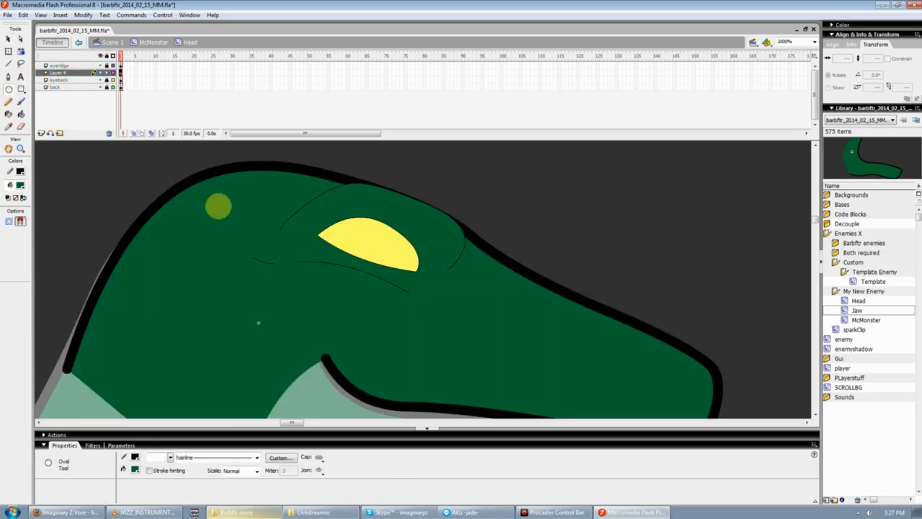
drag(392, 238, 416, 272)
key(v)
click(396, 254)
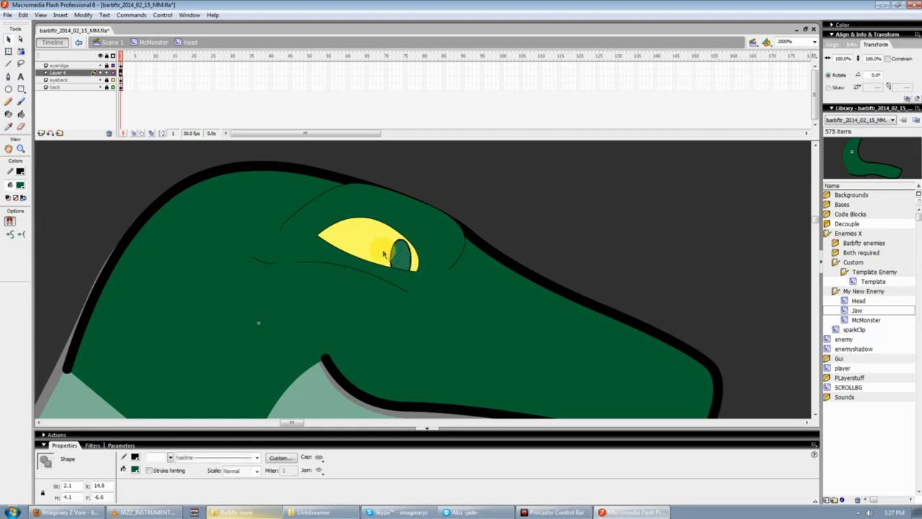
click(20, 186)
click(9, 195)
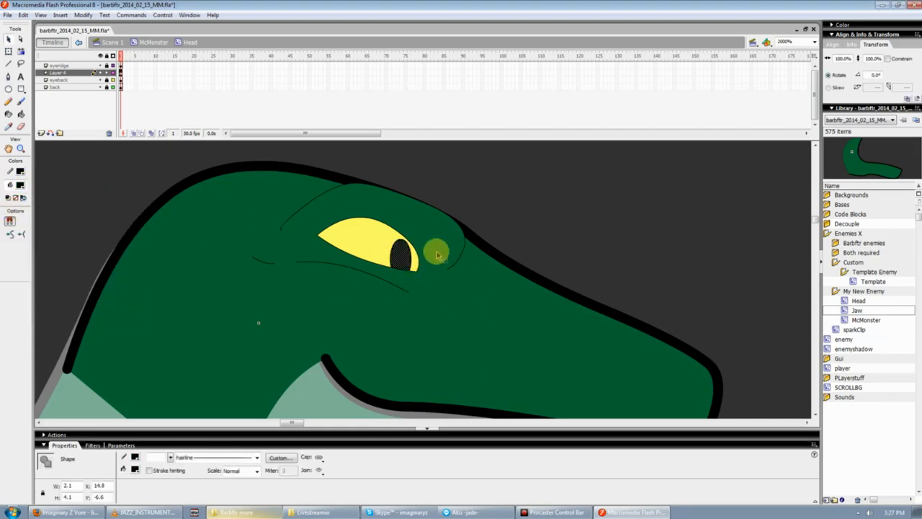
- Rotate the oval pupil about 23° clockwise and try it in the middle of the yellow eye
key(q)
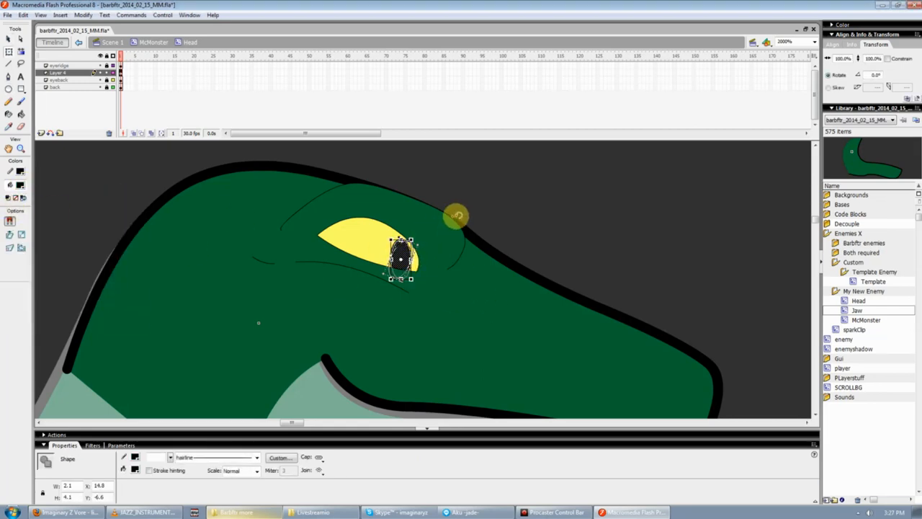
drag(457, 215, 469, 240)
key(v)
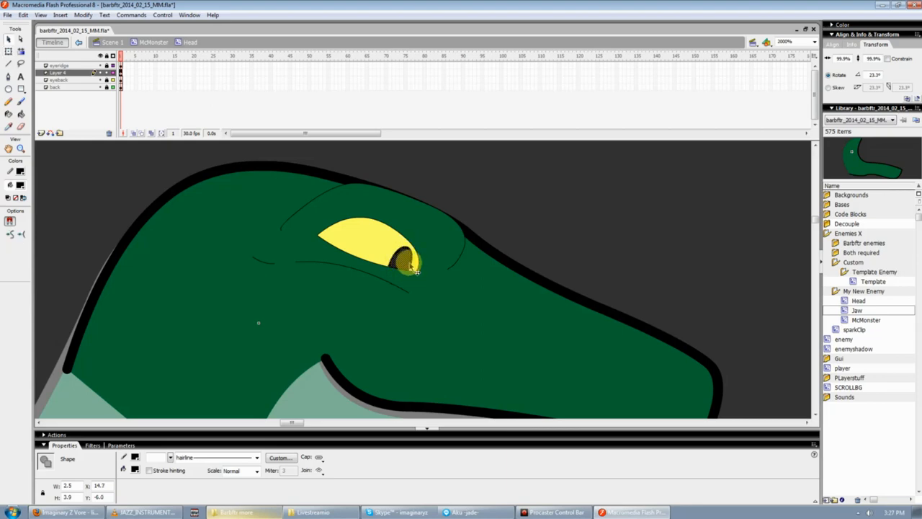
mouse_move(409, 265)
mouse_down()
mouse_move(351, 241)
mouse_move(422, 239)
mouse_move(377, 265)
mouse_move(403, 278)
mouse_up()
drag(408, 267, 513, 225)
drag(513, 226, 376, 246)
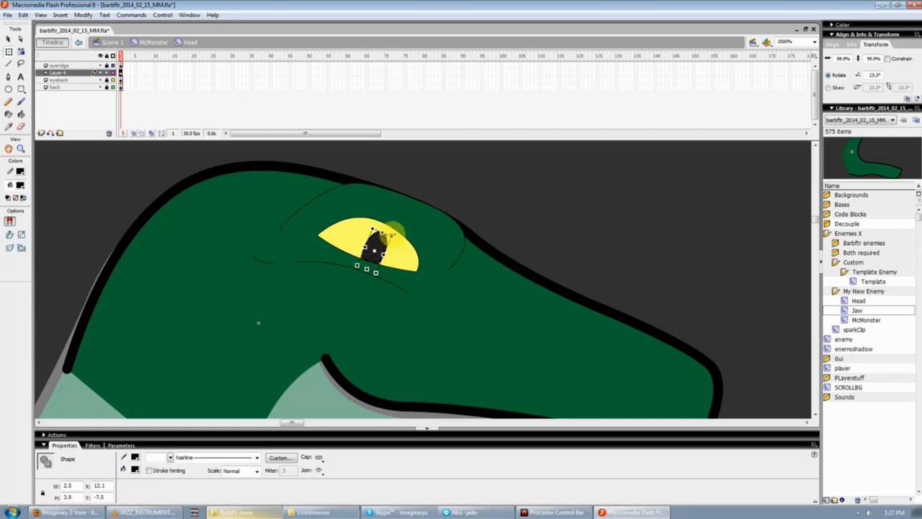
- Move the oval pupil off the head and delete it
drag(403, 190, 526, 229)
click(514, 184)
drag(493, 181, 555, 283)
key(Delete)
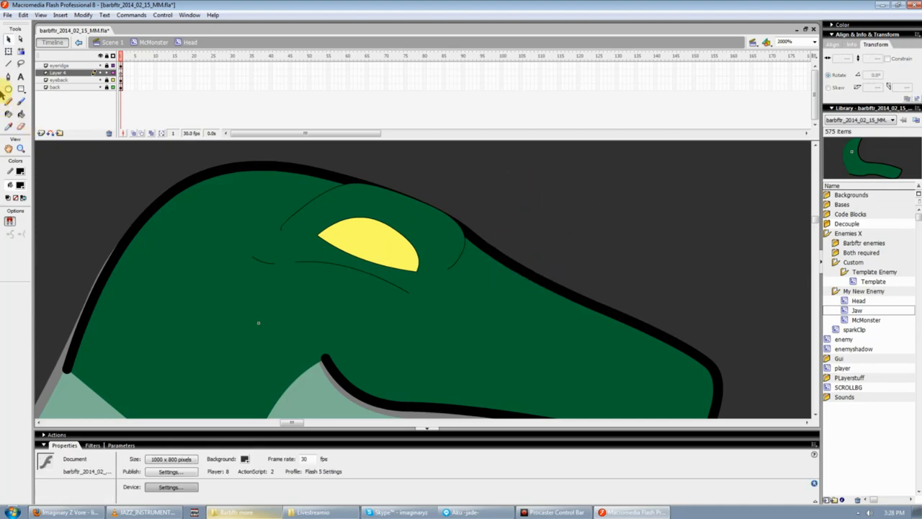
- Draw a pointed slit pupil about 2 wide and 6 high beside the head from curved hairlines and fill it black
key(n)
mouse_move(514, 201)
mouse_down()
mouse_move(536, 231)
mouse_move(514, 250)
mouse_move(498, 226)
mouse_move(510, 205)
mouse_up()
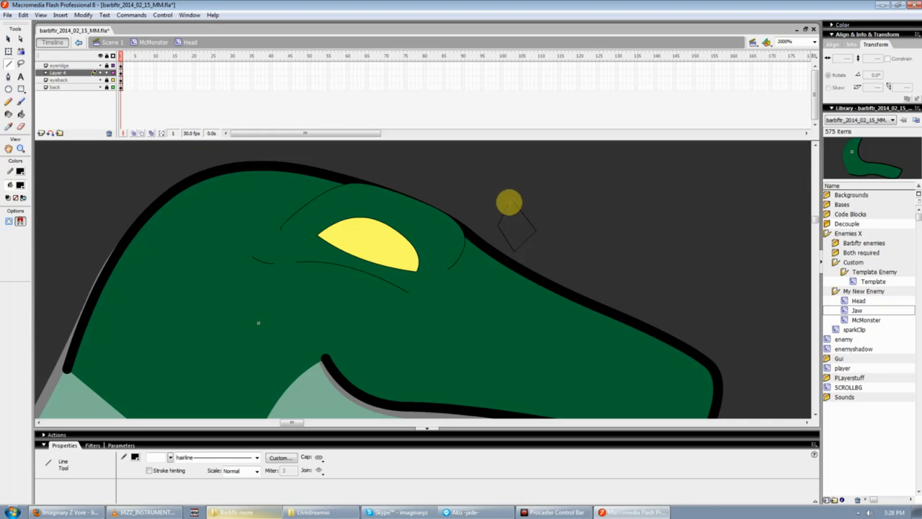
key(v)
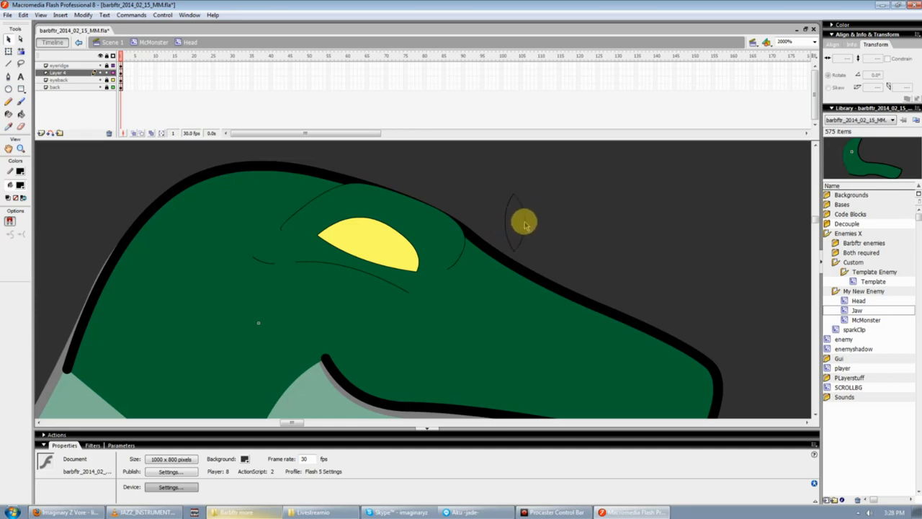
click(21, 113)
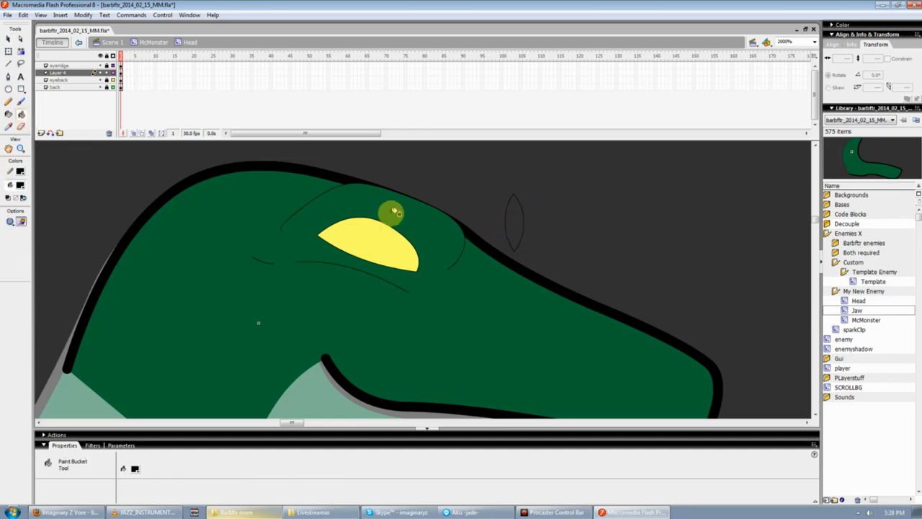
click(518, 218)
- Place the slit pupil at the front of the yellow eye, tilted 15° clockwise
key(v)
click(516, 224)
drag(515, 224, 406, 326)
key(q)
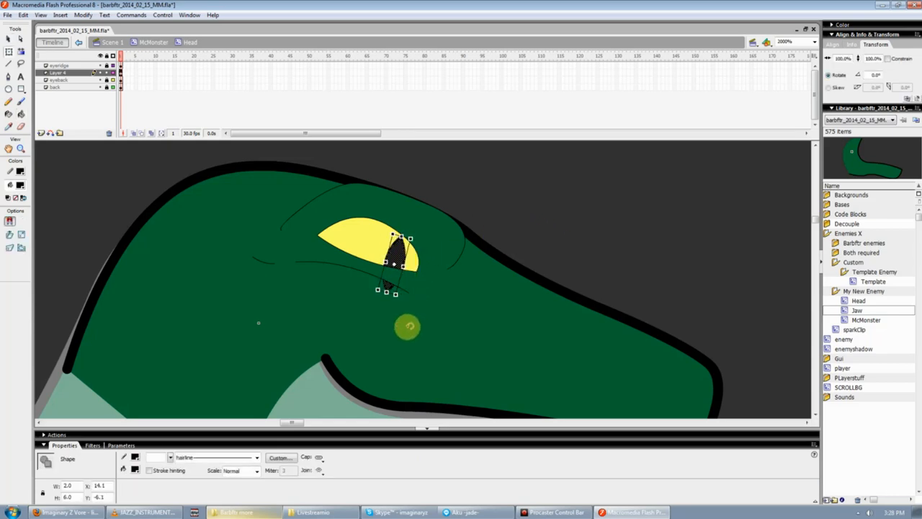
drag(395, 256, 393, 257)
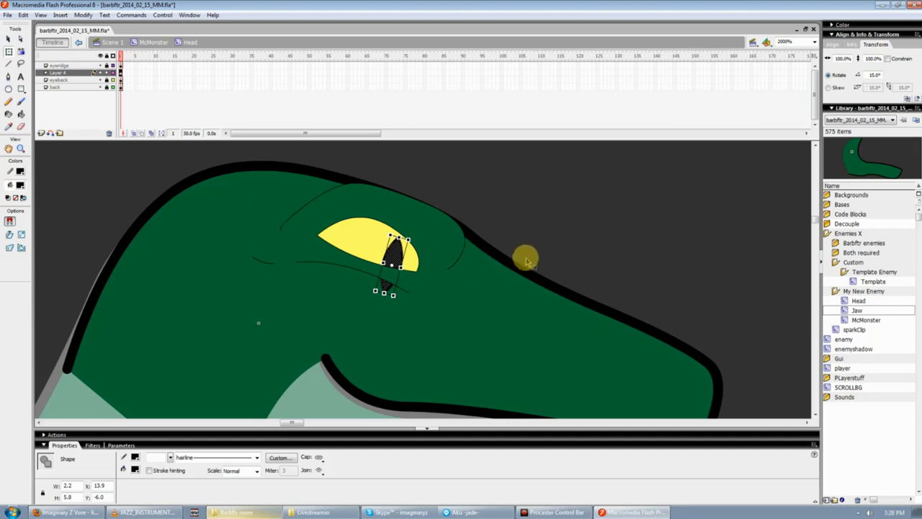
double_click(541, 226)
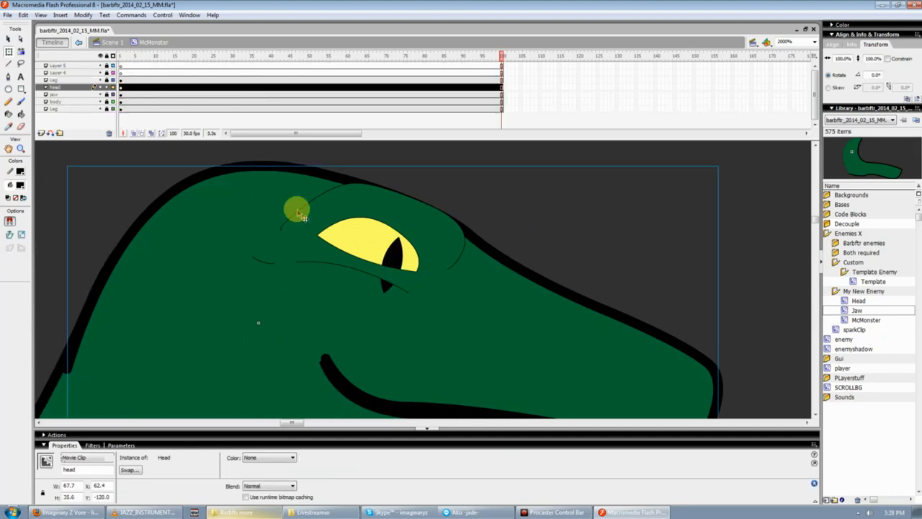
double_click(453, 232)
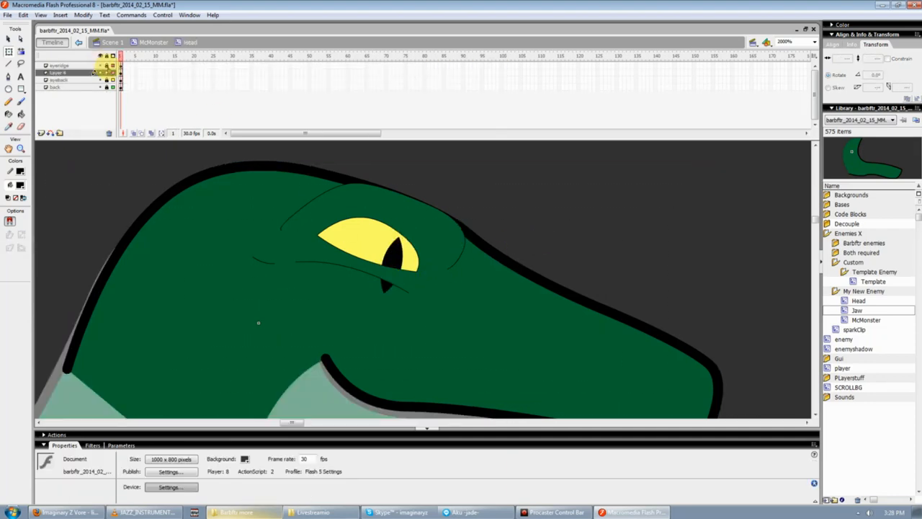
- Lock Layer 4 and, on the eyeridge layer, draw a curved outline below the under-eye line that encloses the pupil's overhanging tip
click(106, 72)
click(72, 65)
click(202, 228)
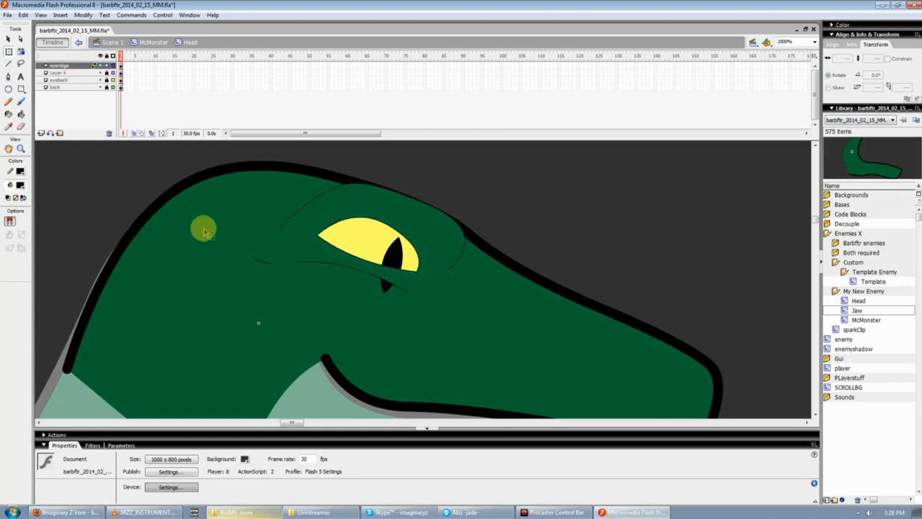
key(n)
mouse_move(352, 312)
mouse_down()
mouse_move(422, 312)
mouse_move(408, 296)
mouse_up()
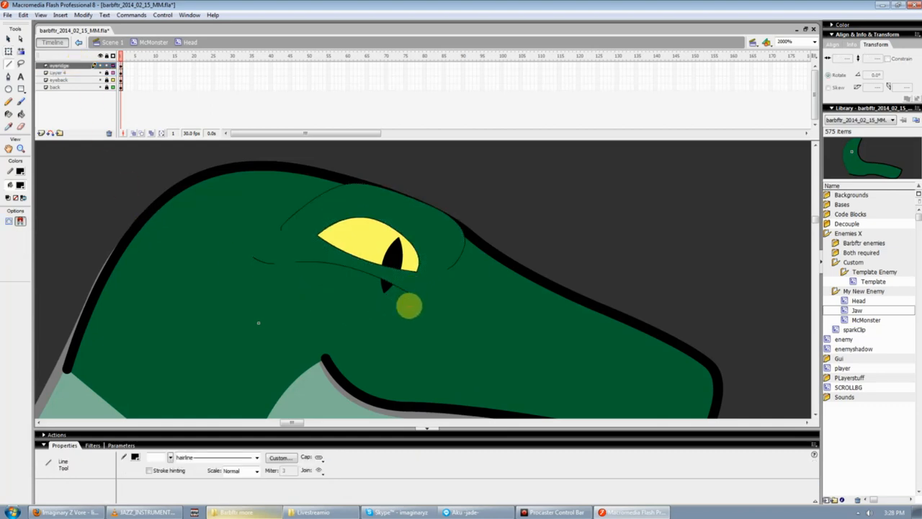
key(v)
mouse_move(353, 311)
mouse_down()
mouse_move(300, 272)
mouse_move(309, 290)
mouse_move(309, 278)
mouse_move(305, 310)
mouse_move(297, 263)
mouse_up()
mouse_move(410, 306)
mouse_down()
mouse_move(410, 294)
mouse_move(396, 311)
mouse_up()
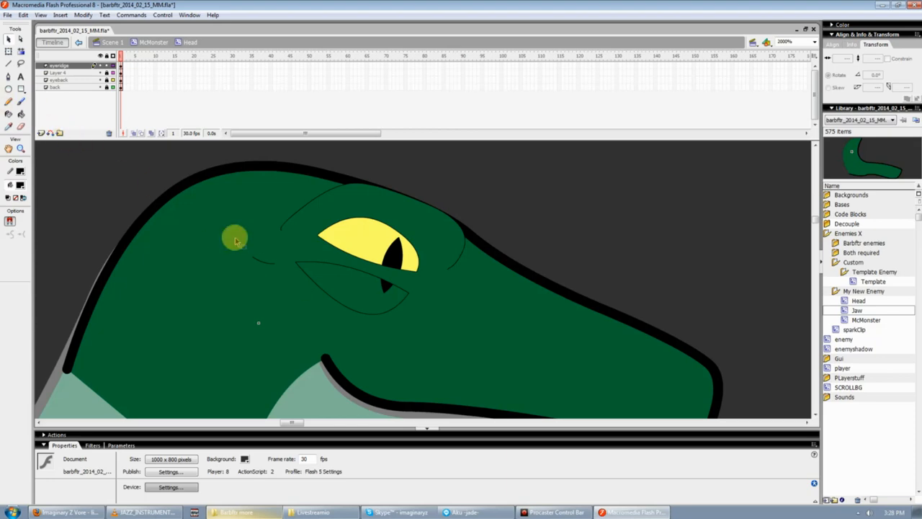
- Fill the enclosed area under the eye with the head's dark green and delete its lower curved stroke
key(k)
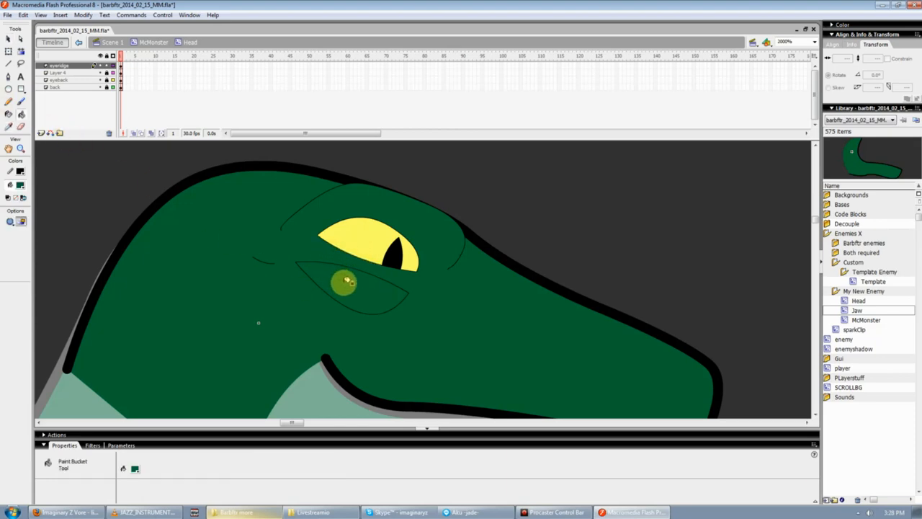
key(v)
click(381, 311)
key(Delete)
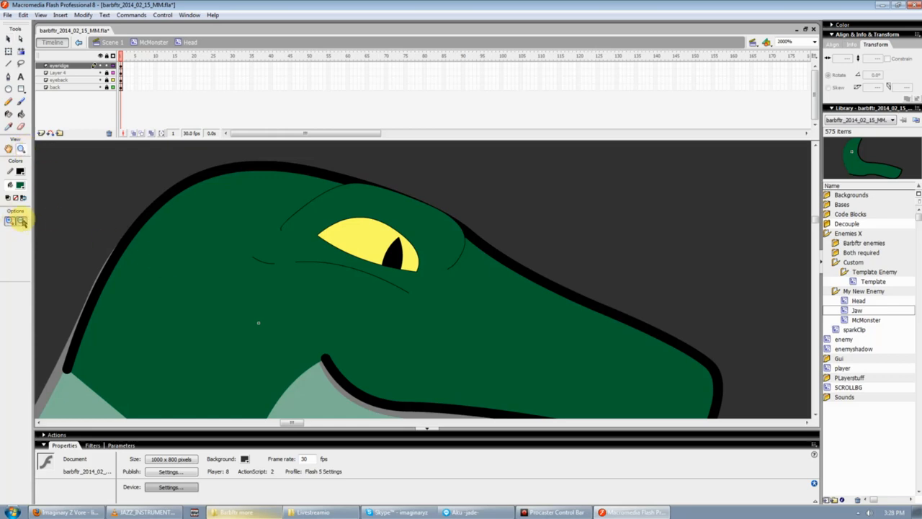
- Check the eye on the whole dinosaur, lock the eyeridge layer and rename Layer 4 to pupil
click(21, 221)
click(404, 332)
click(407, 335)
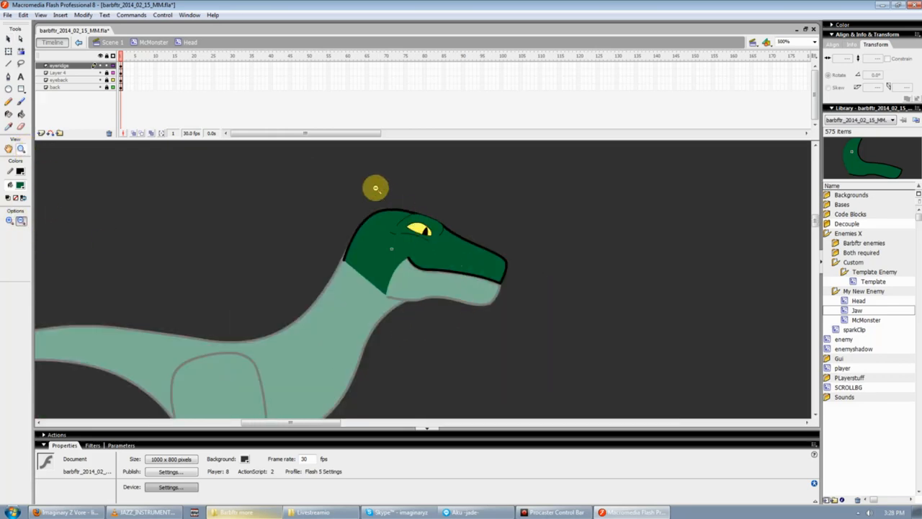
drag(376, 188, 476, 273)
drag(343, 214, 498, 336)
key(v)
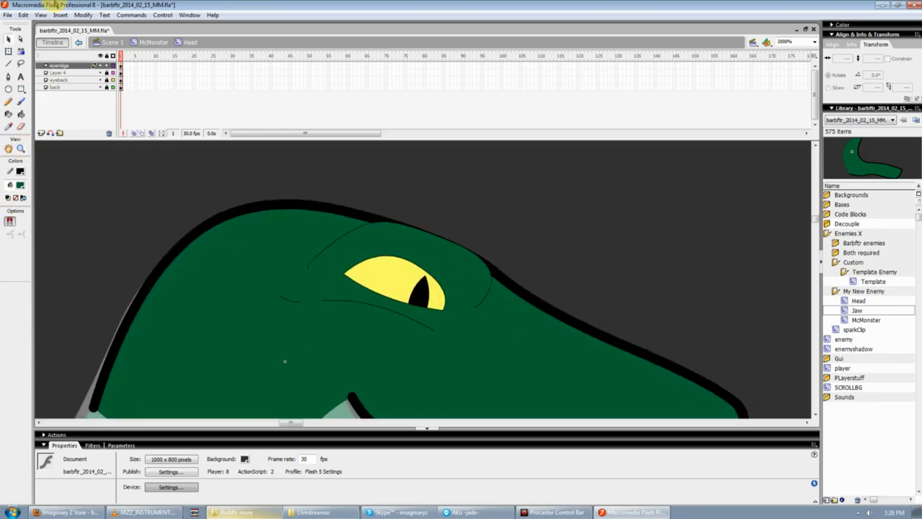
click(105, 66)
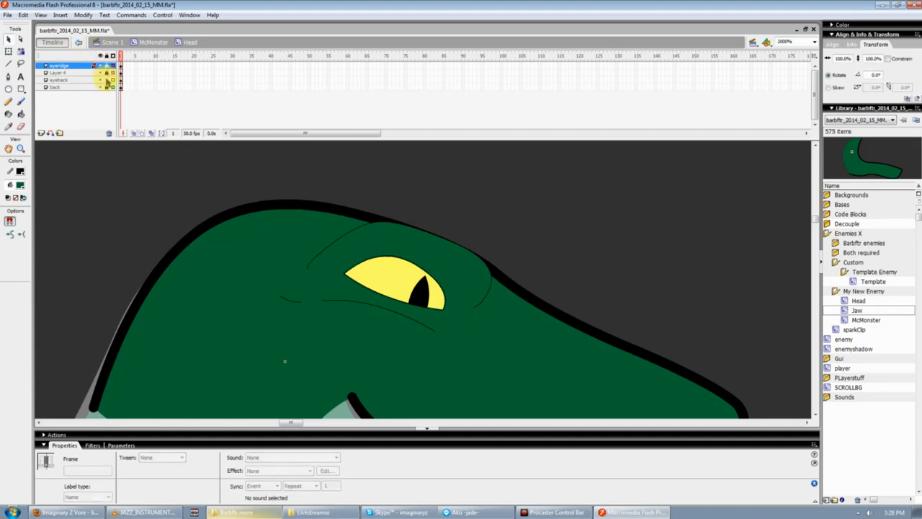
drag(105, 79, 106, 87)
click(76, 74)
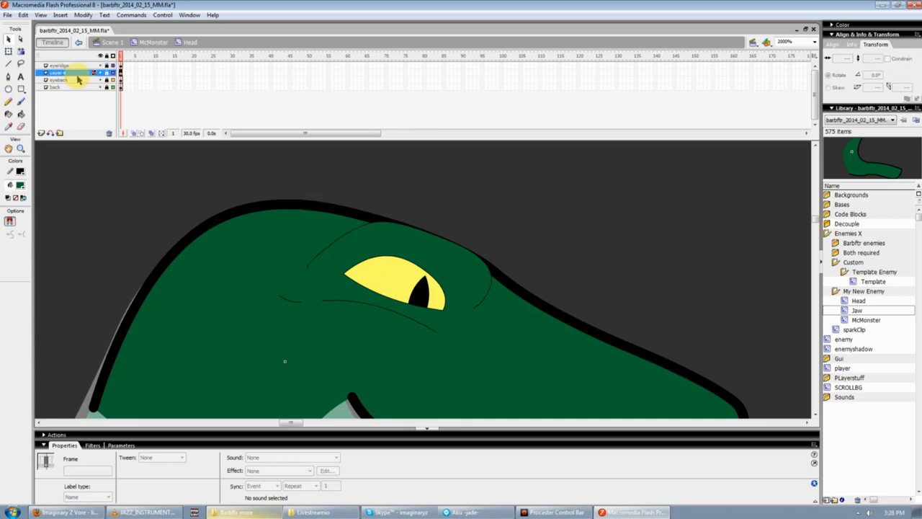
double_click(69, 72)
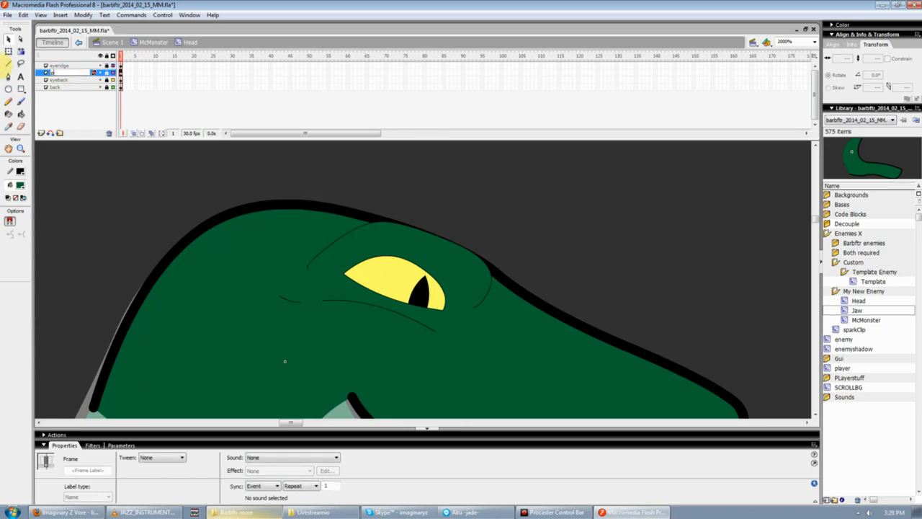
text(pupil)
key(Return)
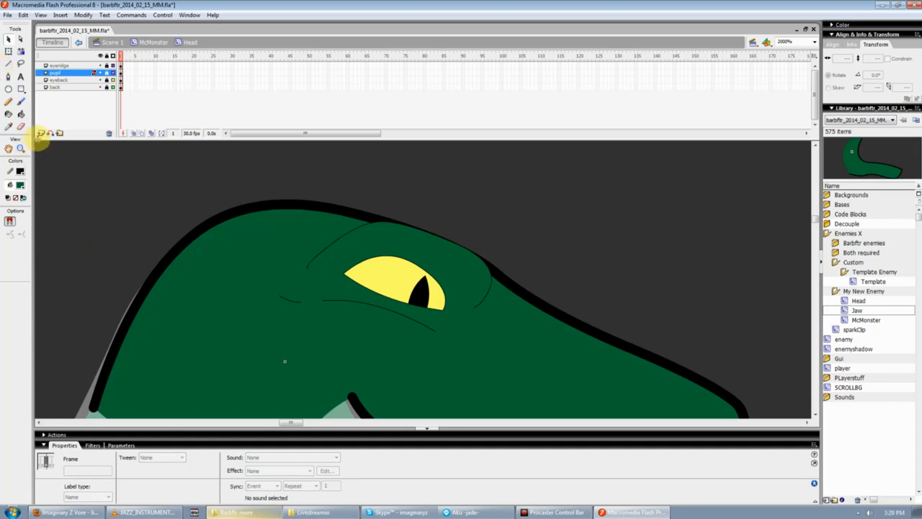
- Add a layer named nostril and draw thin curved lines at the snout tip for the nostril ridge
click(41, 133)
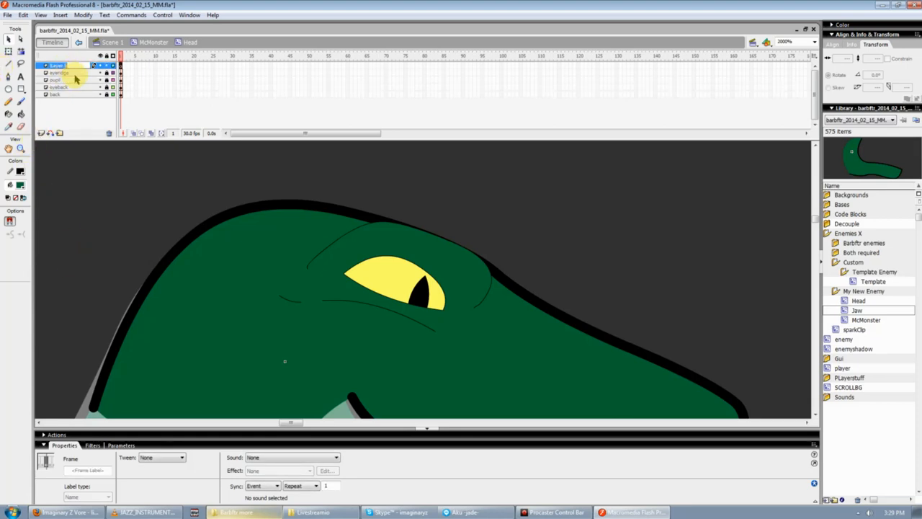
key(Return)
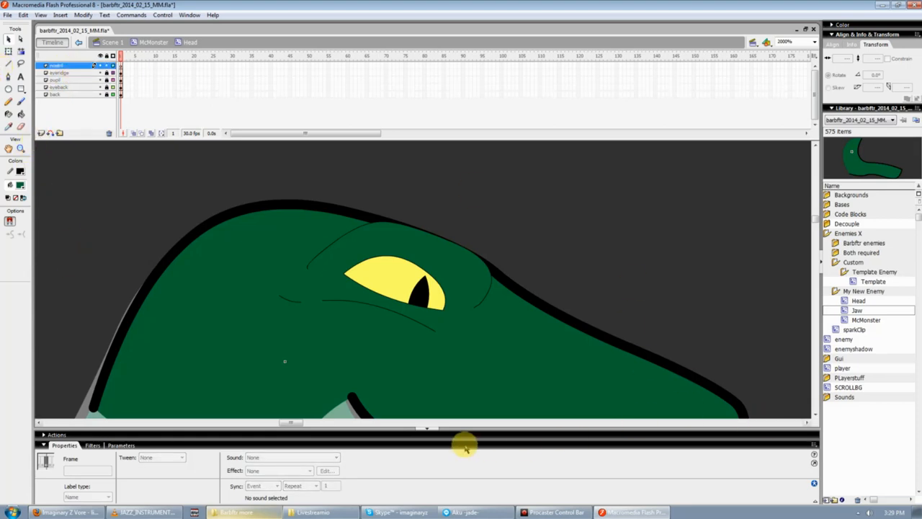
drag(292, 423, 298, 425)
scroll(354, 319, down, 2)
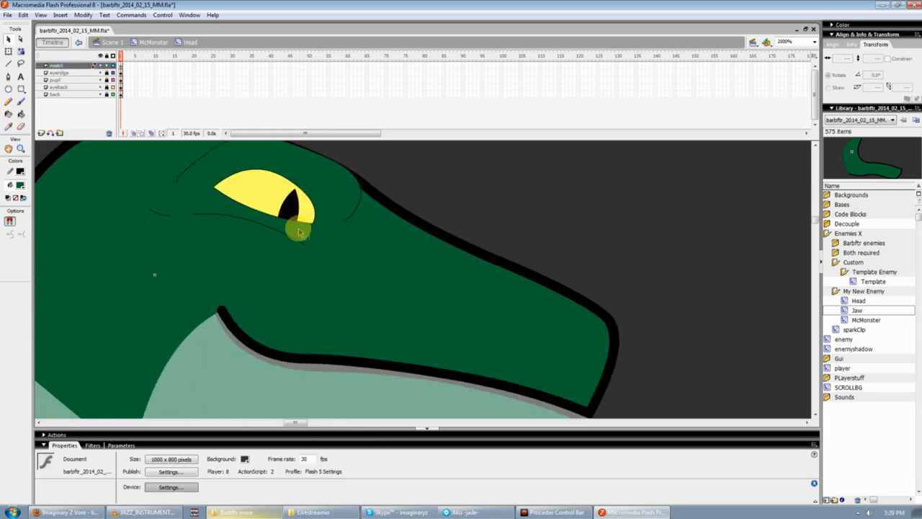
key(n)
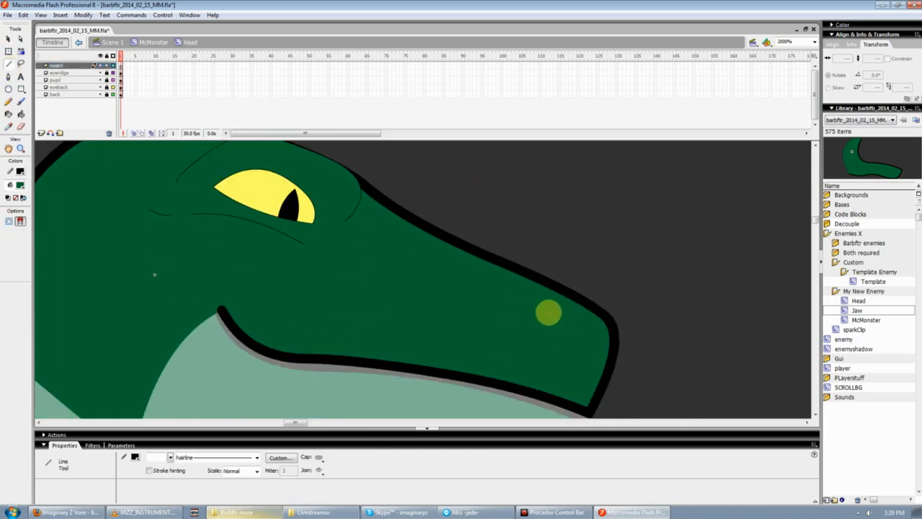
mouse_move(547, 313)
mouse_down()
mouse_move(591, 319)
mouse_move(584, 348)
mouse_move(572, 330)
mouse_up()
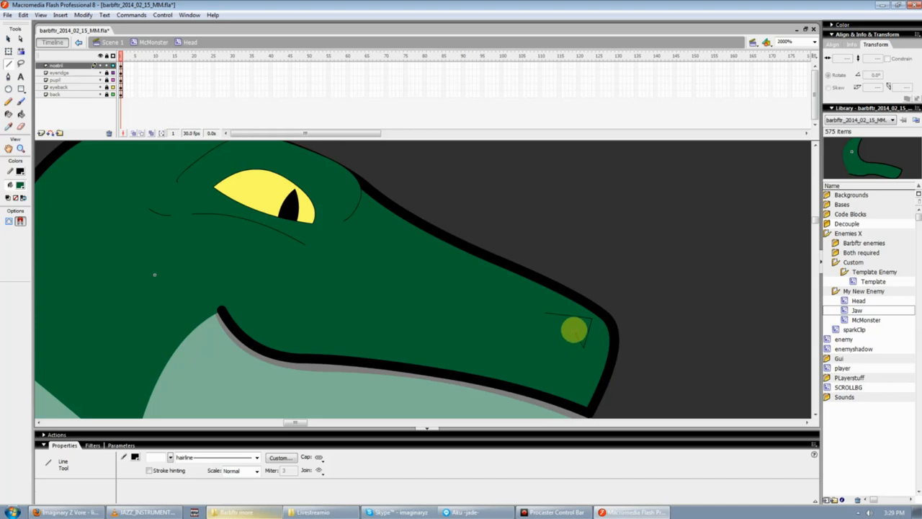
key(v)
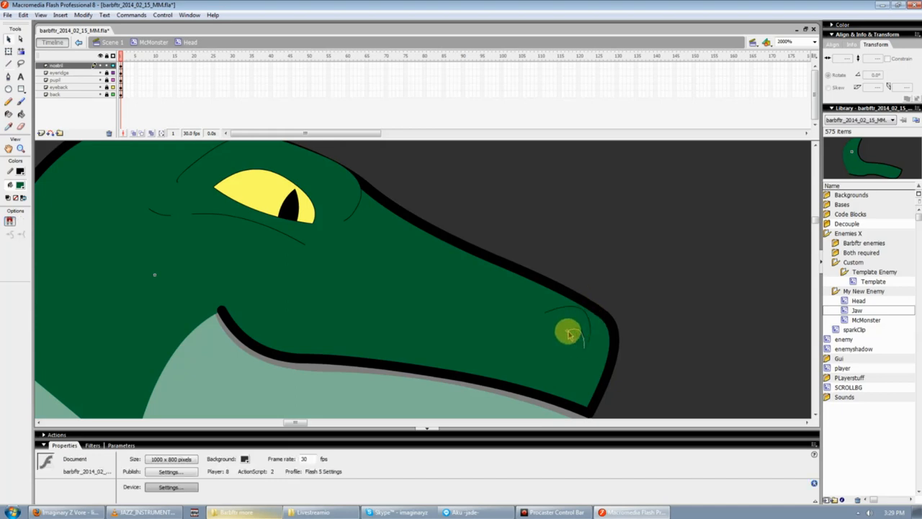
drag(569, 333, 569, 355)
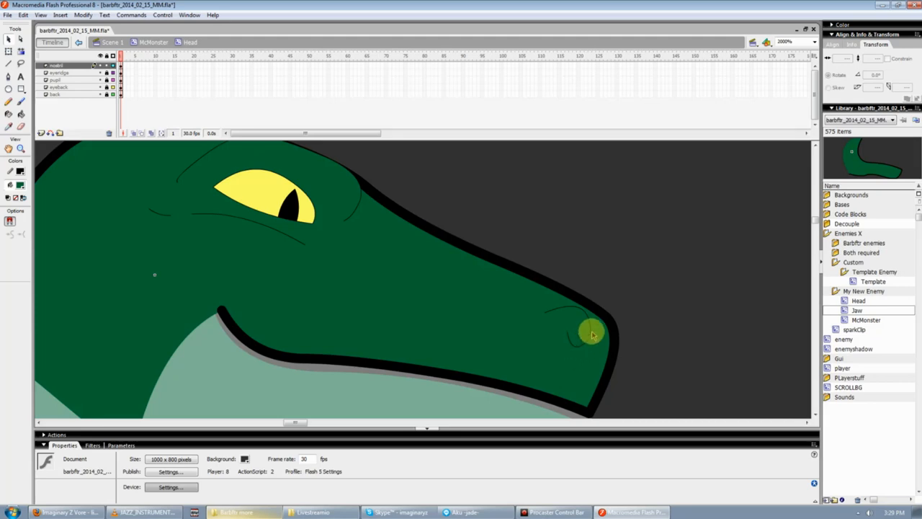
- Move the nostril curves up over the snout's top outline and close them with a curved lower line
mouse_move(570, 310)
mouse_down()
mouse_move(564, 281)
mouse_move(562, 301)
mouse_move(536, 293)
mouse_move(583, 307)
mouse_move(590, 296)
mouse_up()
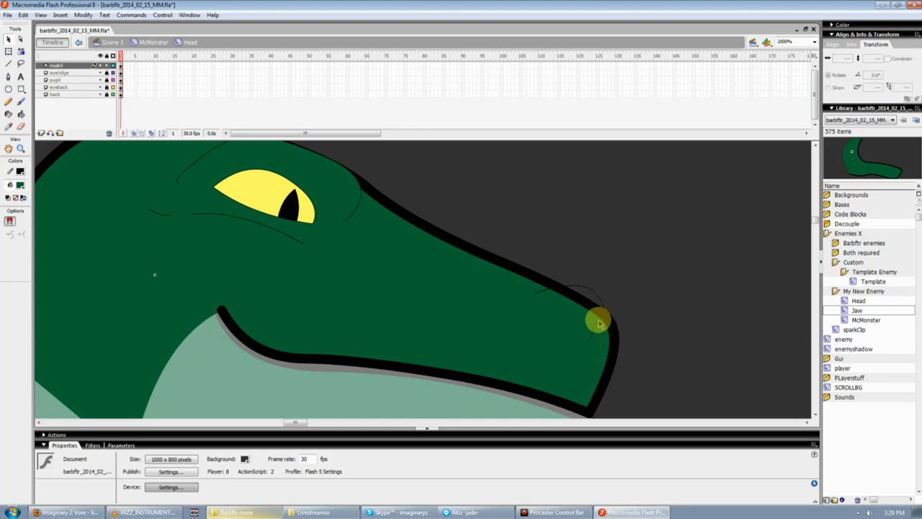
drag(596, 326, 588, 295)
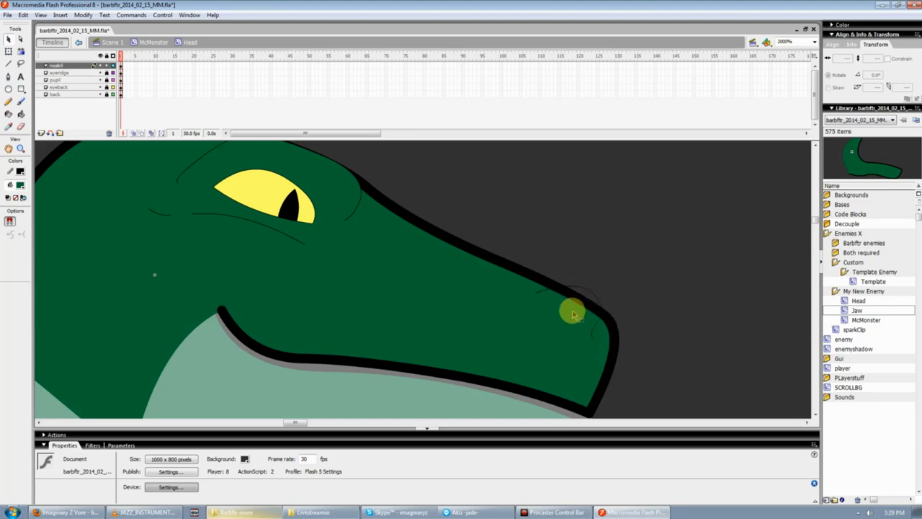
key(n)
key(v)
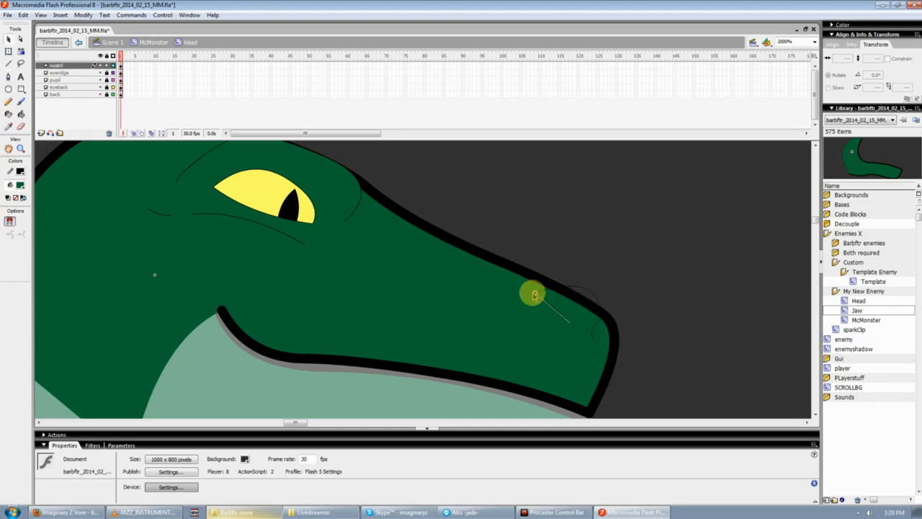
mouse_move(570, 323)
mouse_down()
mouse_move(592, 336)
mouse_move(570, 331)
mouse_up()
- Try to fill the enclosed nostril shape with a colour sampled from the drawing
key(k)
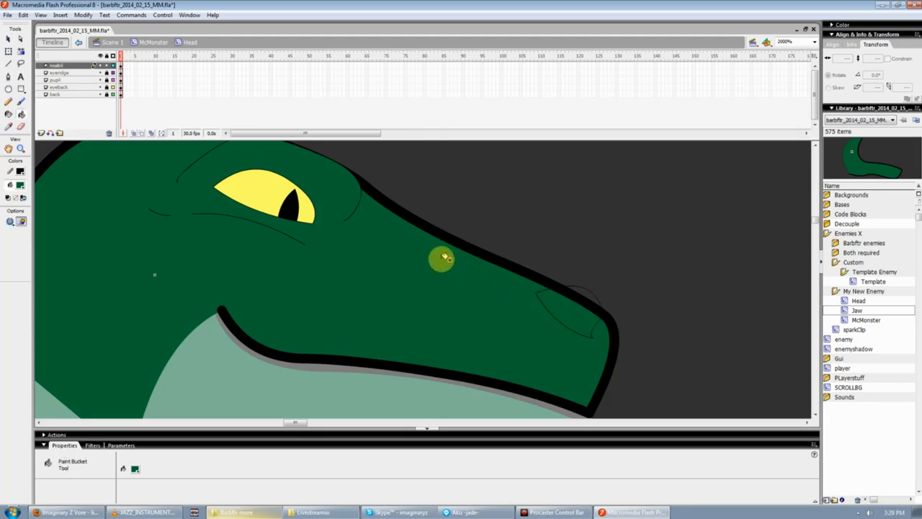
key(i)
click(572, 295)
click(572, 306)
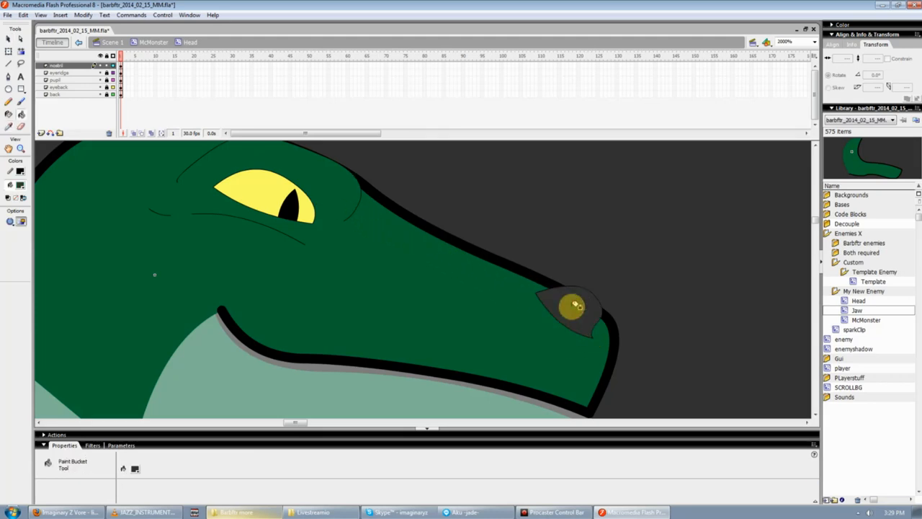
- Fill the nostril shape with the dark green sampled from the head and delete its lower curved stroke
key(i)
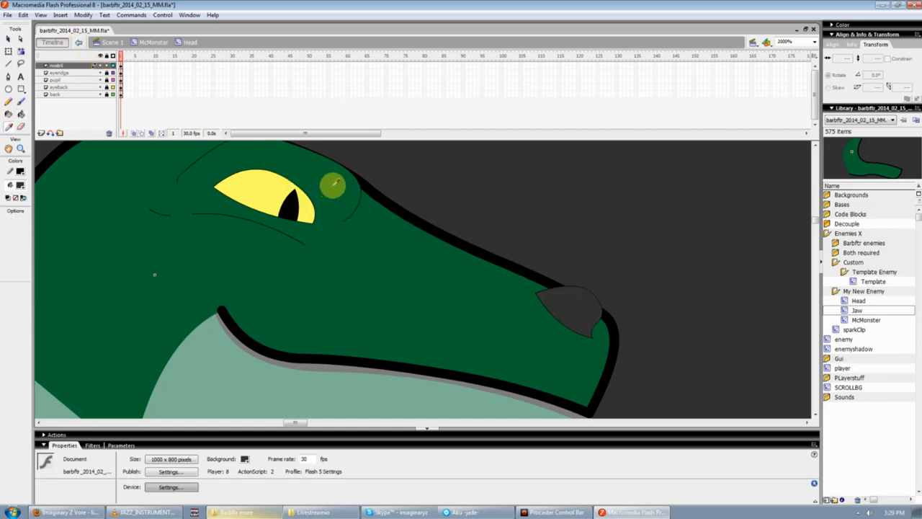
click(94, 65)
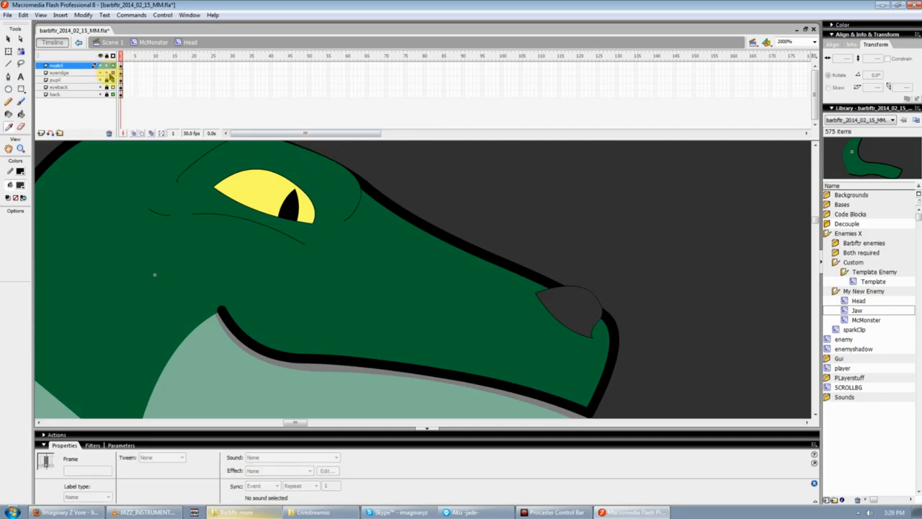
click(335, 182)
click(107, 72)
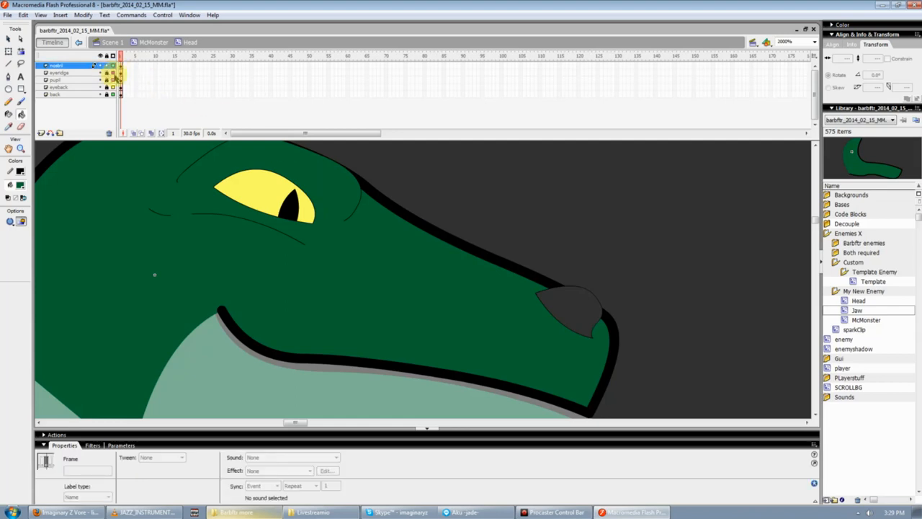
click(582, 299)
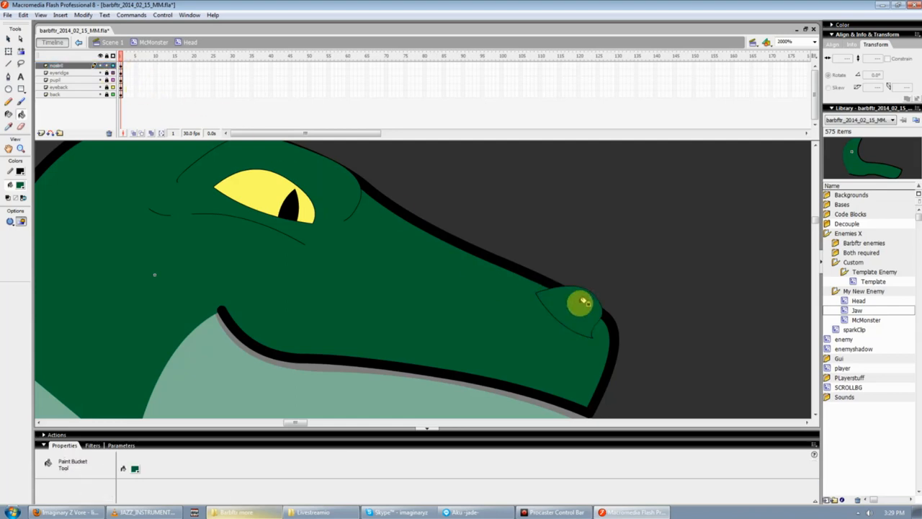
key(v)
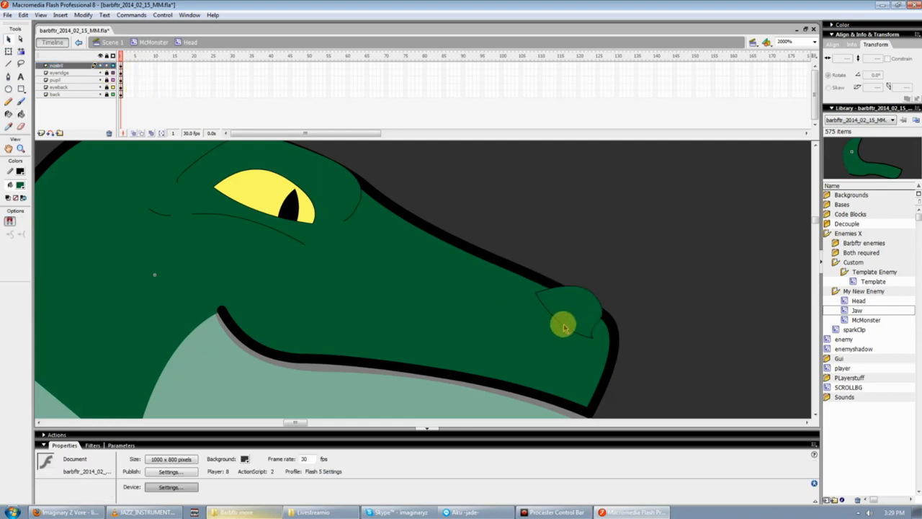
click(564, 326)
key(Delete)
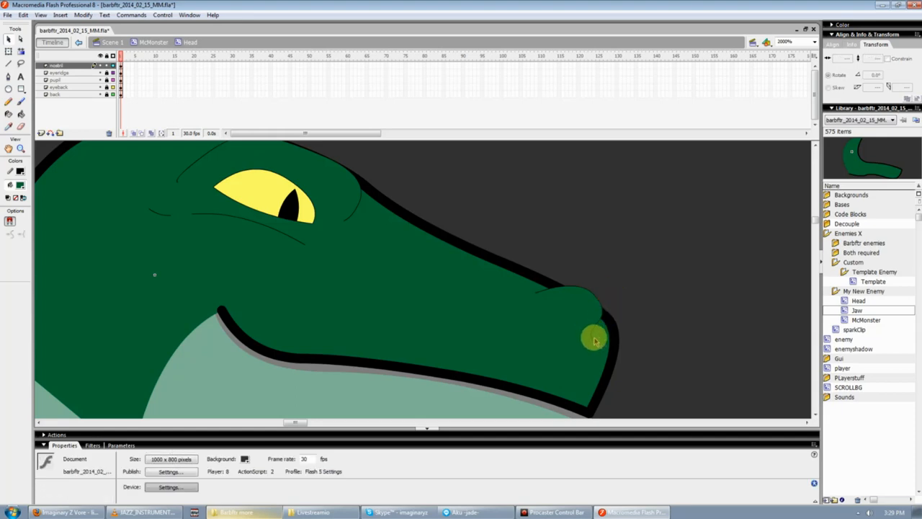
- Draw a short curved line inside the nostril bump, check it on the whole dinosaur and lock the nostril layer
key(n)
drag(560, 300, 591, 300)
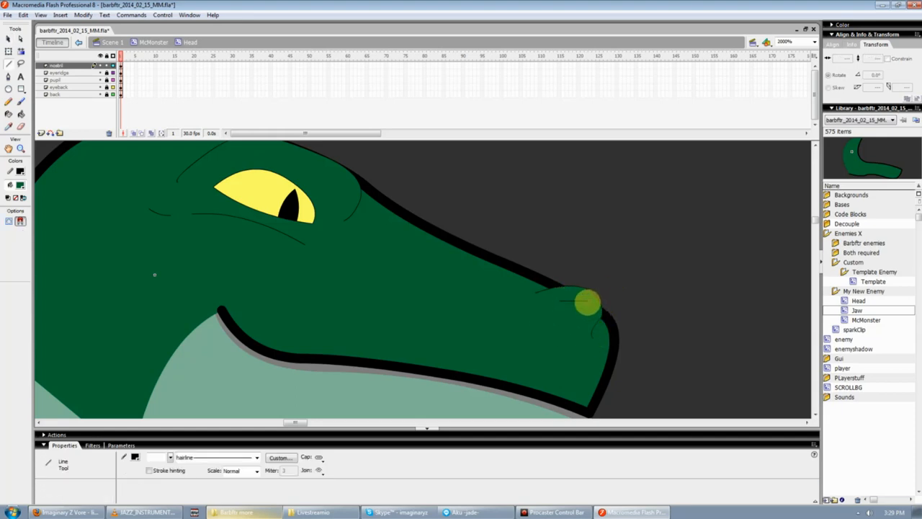
key(v)
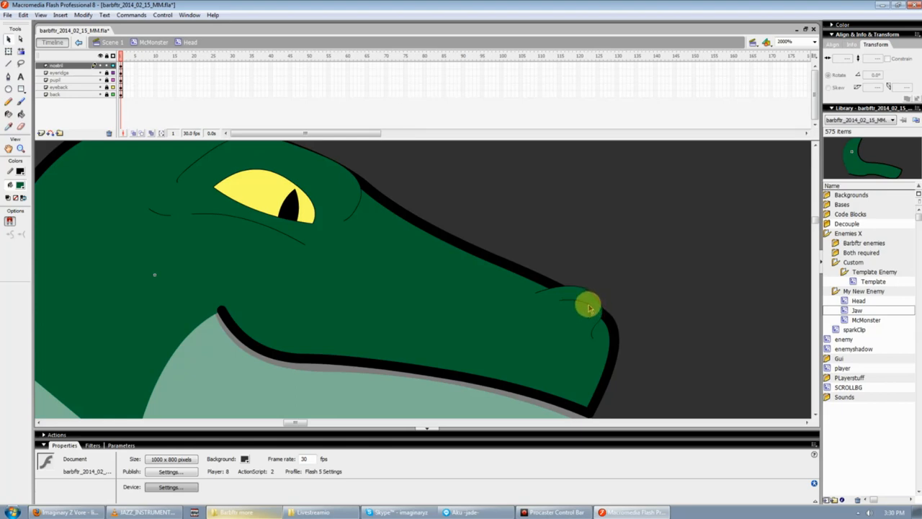
mouse_move(589, 309)
mouse_down()
mouse_move(584, 303)
mouse_move(589, 313)
mouse_up()
key(ctrl+minus)
key(ctrl+minus)
key(ctrl+minus)
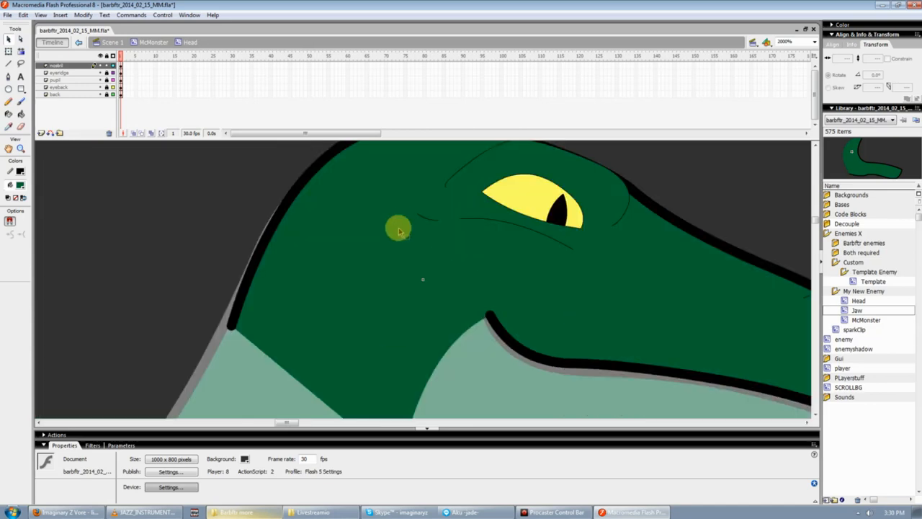
key(ctrl+minus)
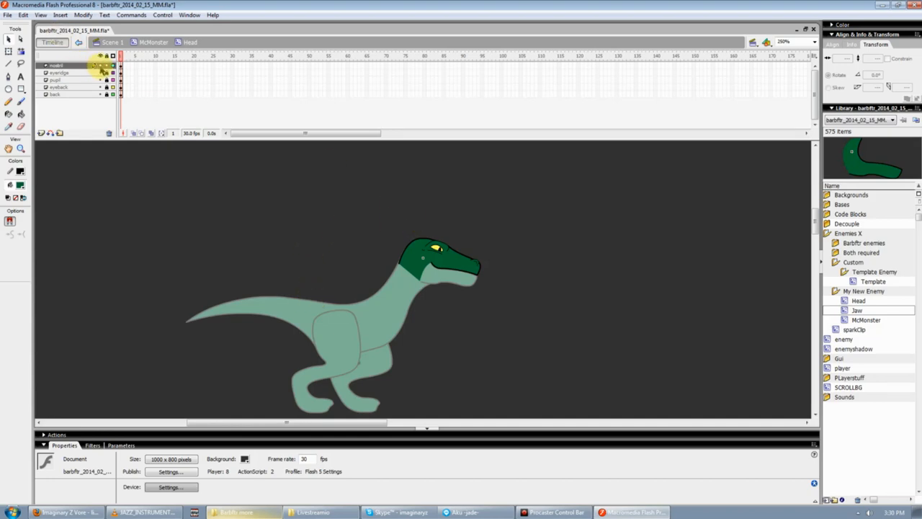
click(105, 66)
- Unlock the back layer, set the head outline's stroke style to hairline and relock the layer
click(105, 95)
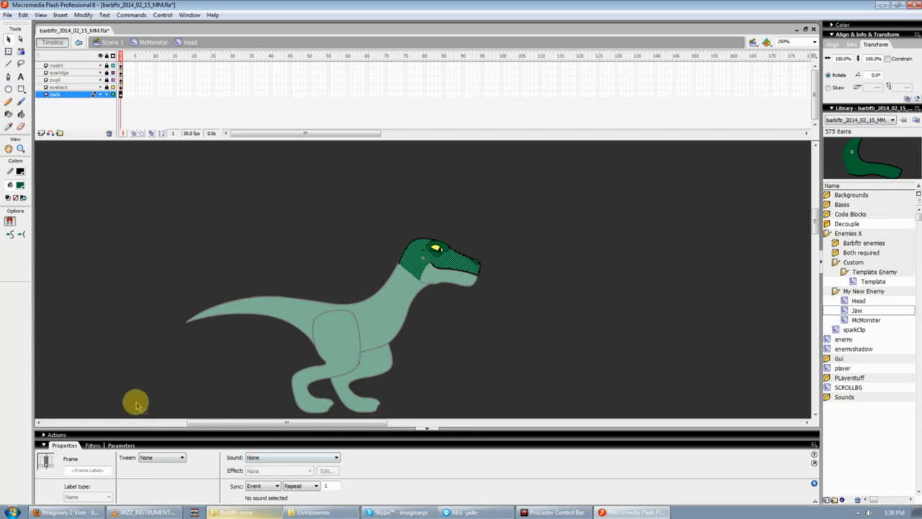
click(222, 346)
double_click(414, 268)
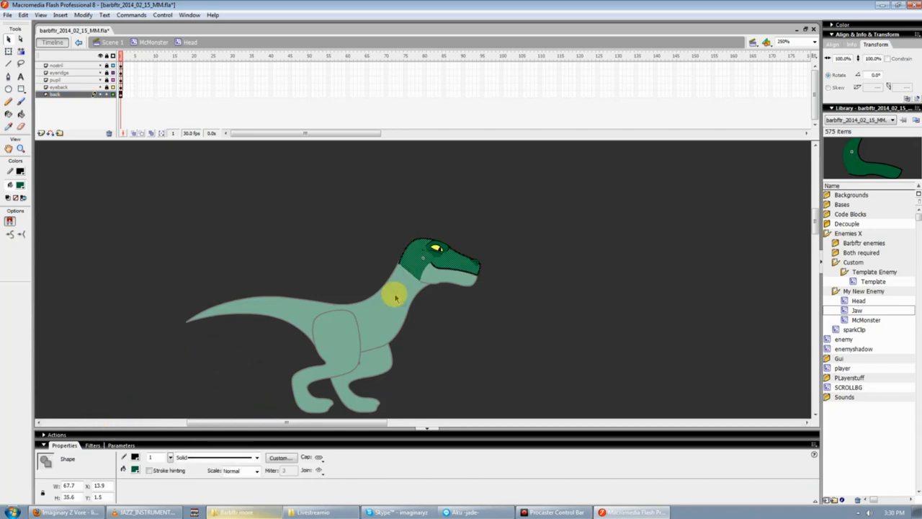
click(252, 458)
click(241, 469)
click(467, 358)
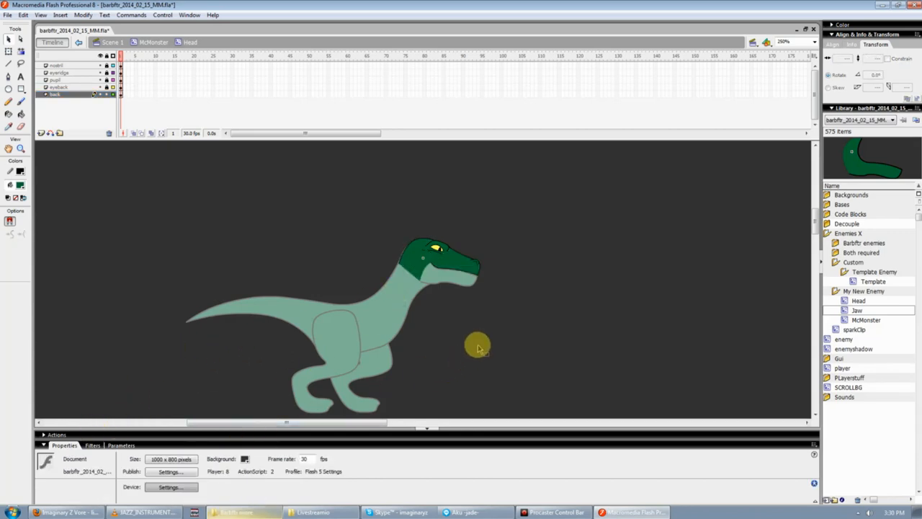
click(109, 95)
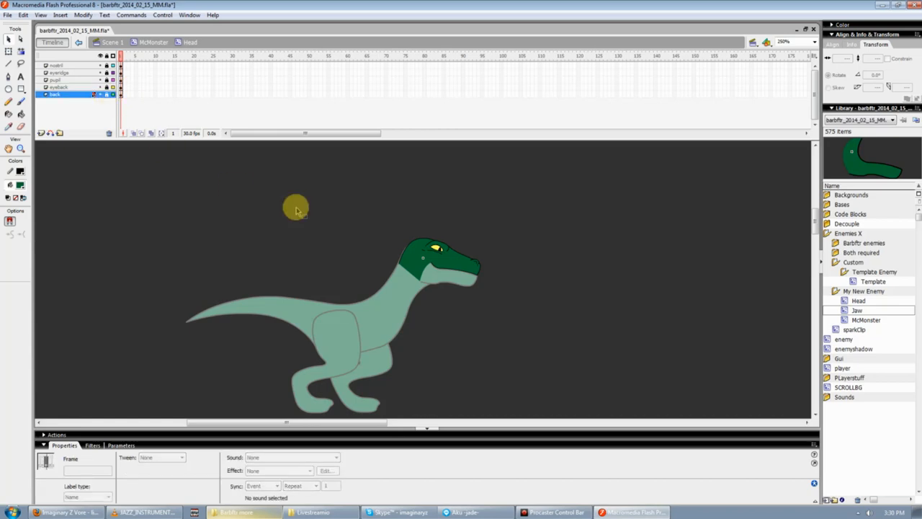
- Return to the McMonster symbol and unlock its leg, head, jaw and body layers
double_click(358, 224)
click(430, 329)
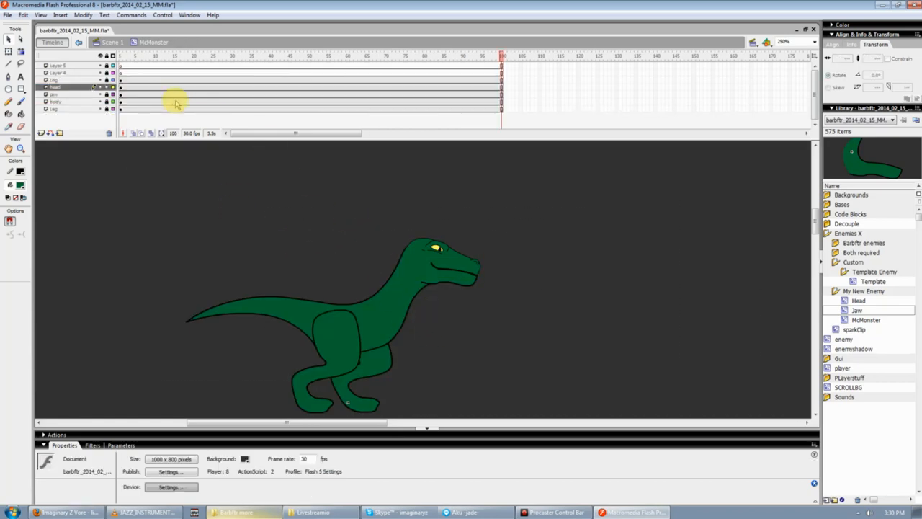
click(107, 87)
click(106, 103)
click(236, 216)
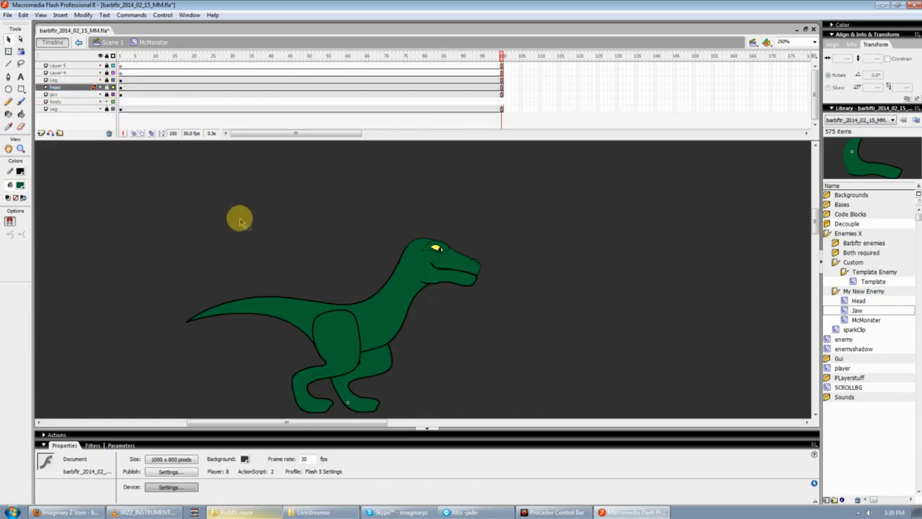
key(ctrl+a)
click(107, 82)
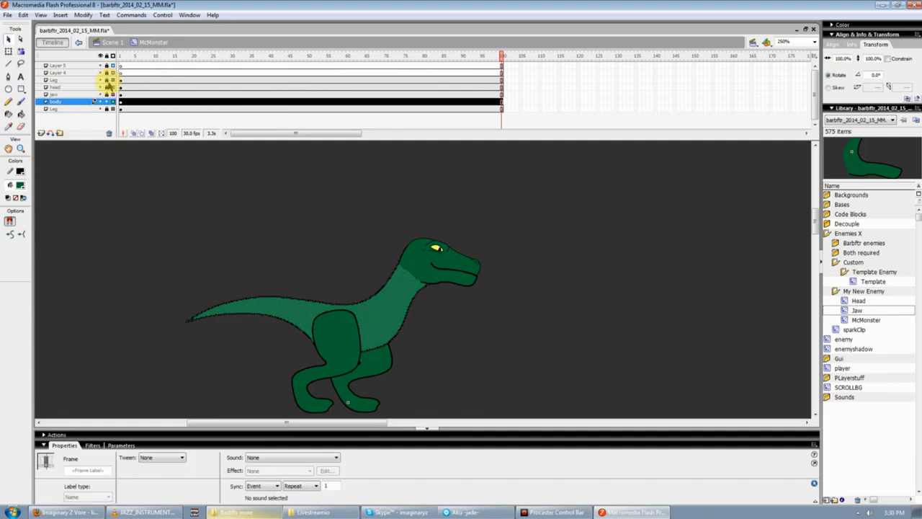
click(107, 102)
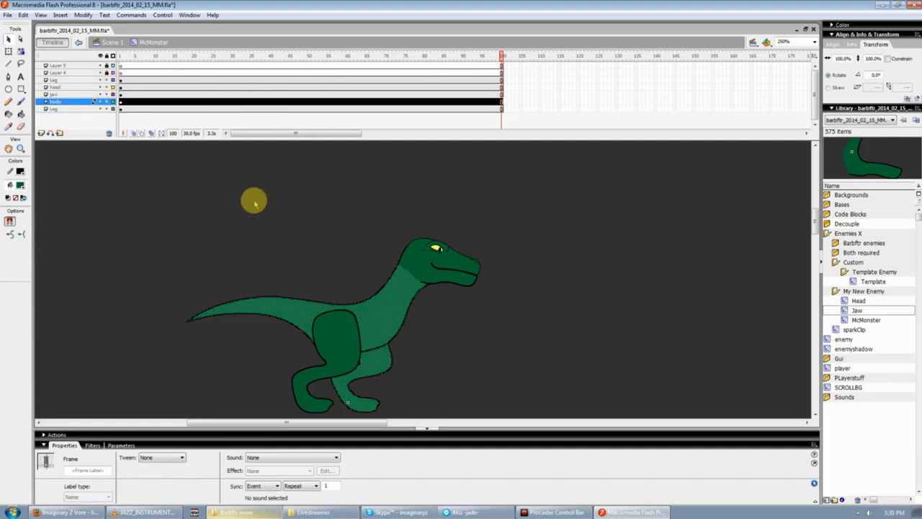
- Lock the head and jaw layers and set the stroke style of the body and both legs to hairline
key(ctrl+a)
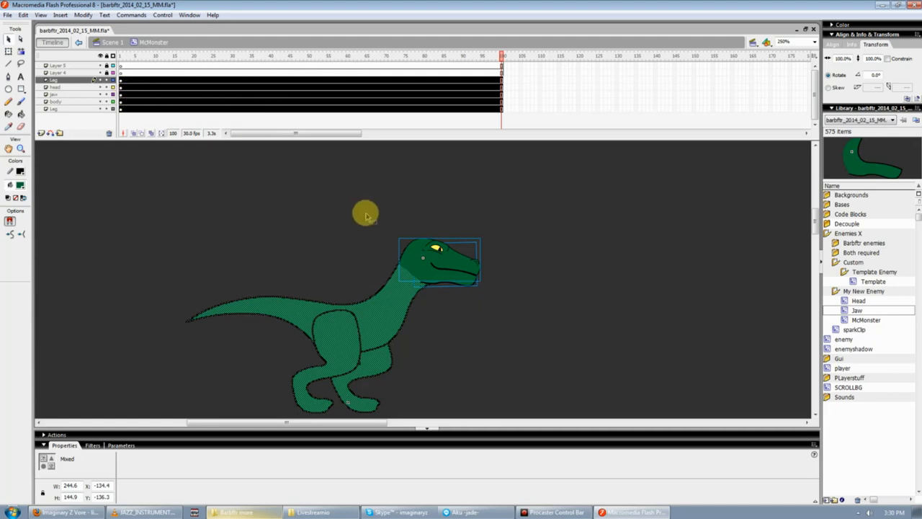
click(388, 223)
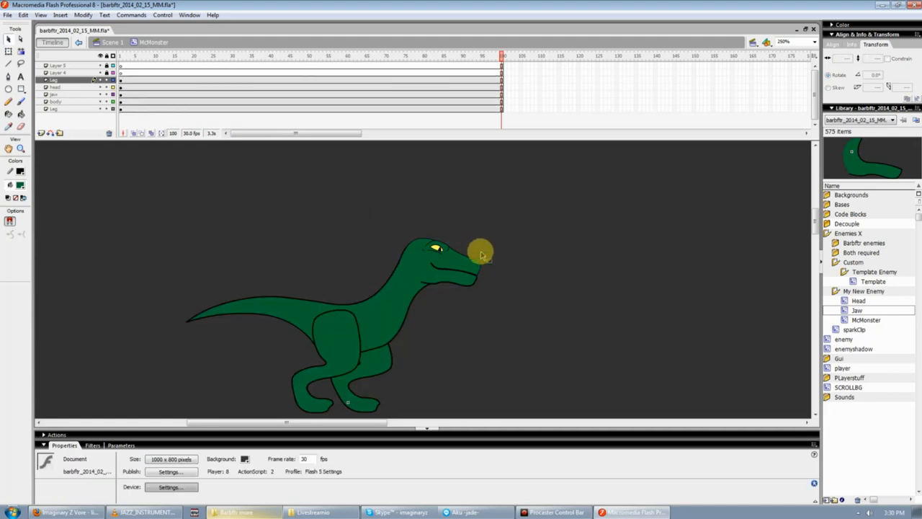
key(ctrl+a)
click(108, 87)
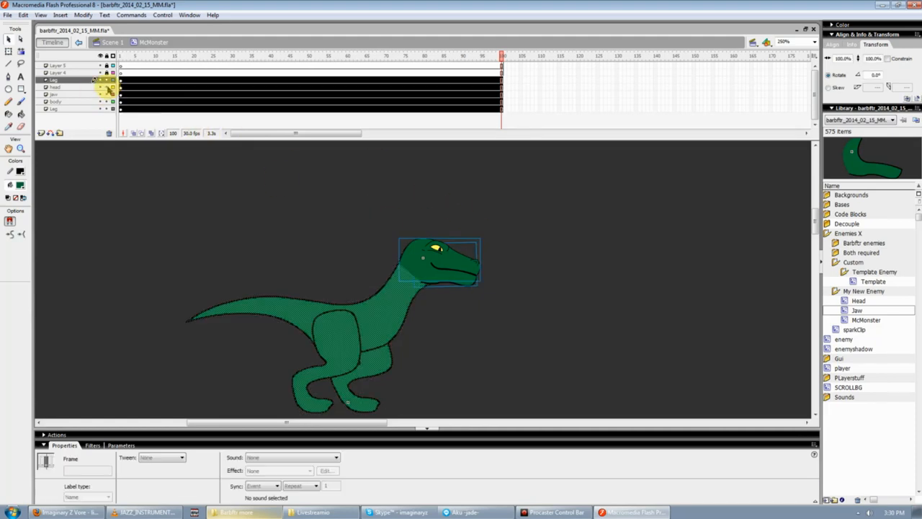
click(262, 207)
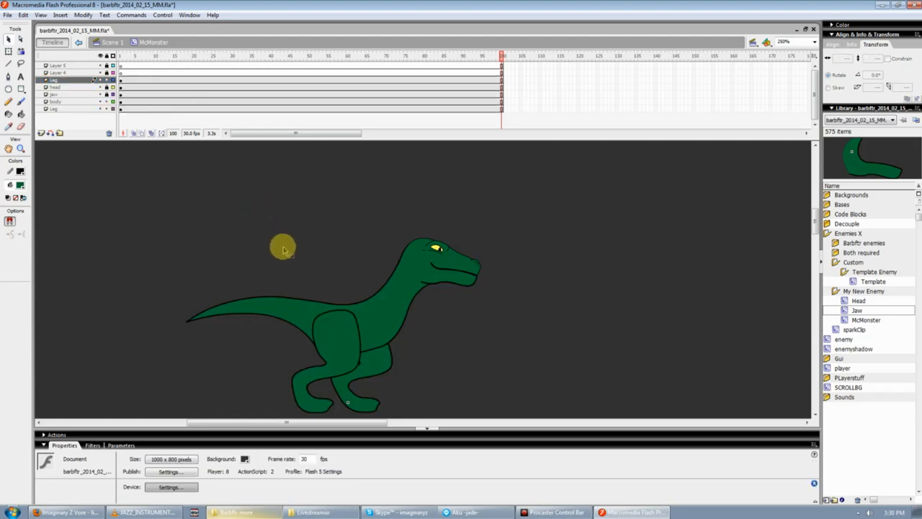
key(ctrl+a)
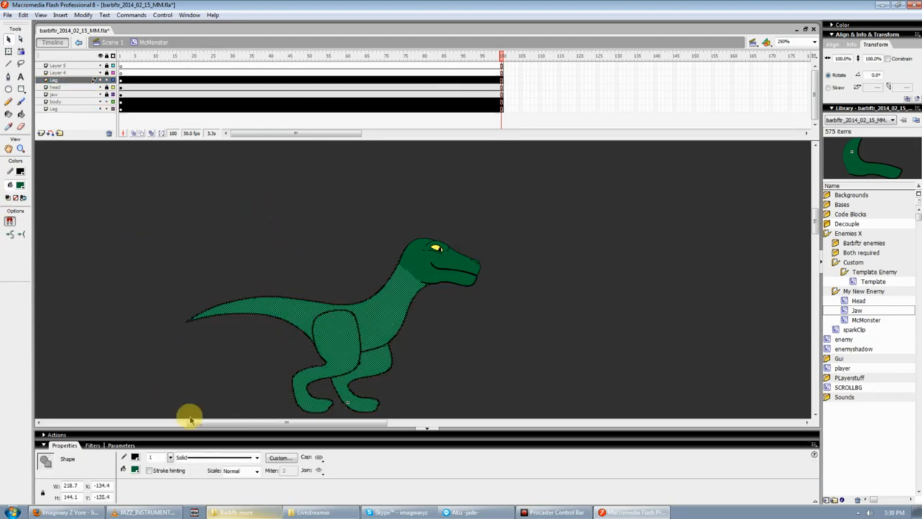
click(257, 458)
click(256, 465)
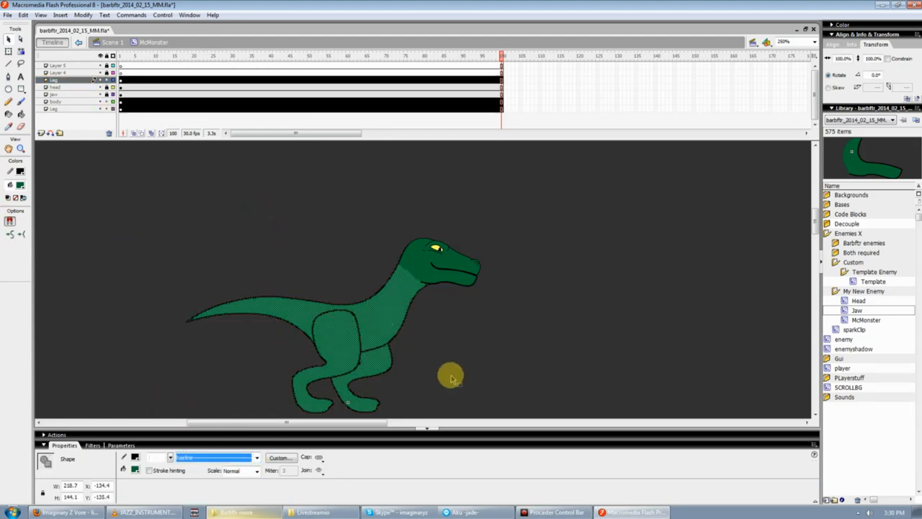
click(452, 372)
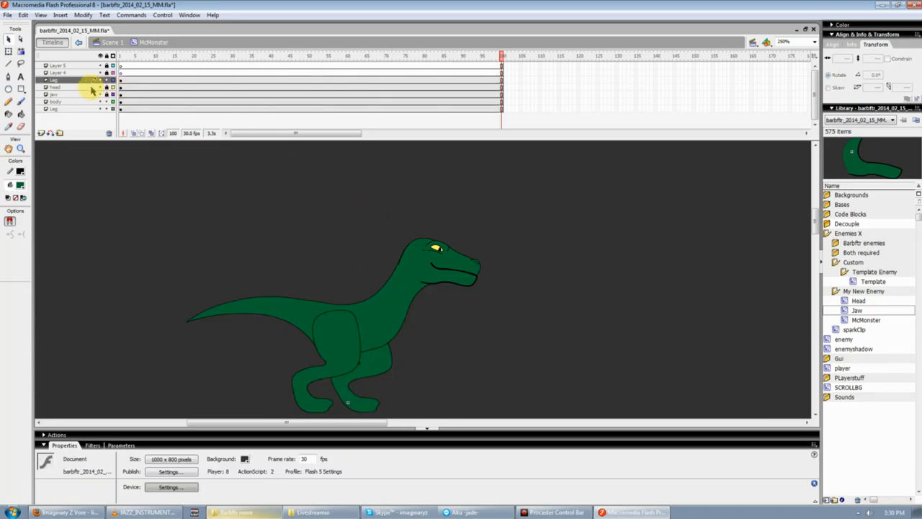
- Lock the body and leg layers, then set the outline inside the Jaw symbol to hairline and return to McMonster
click(106, 80)
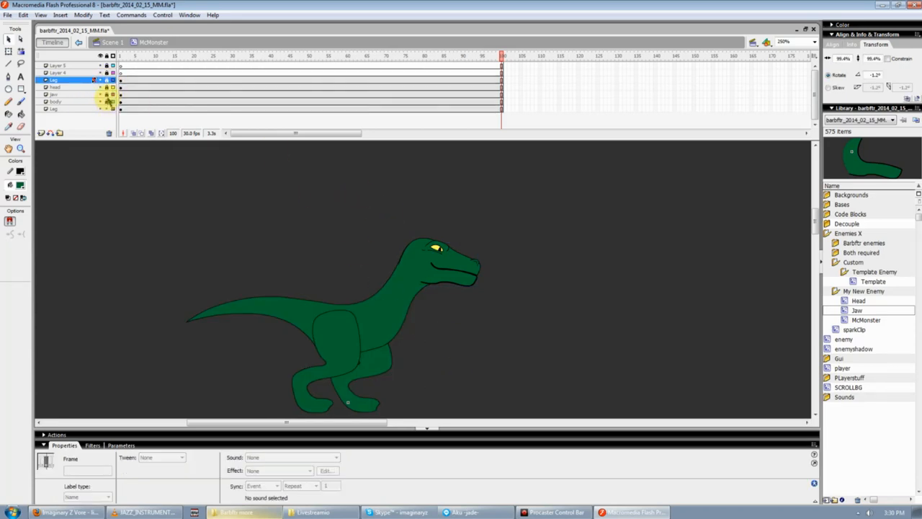
click(89, 94)
click(317, 214)
click(447, 280)
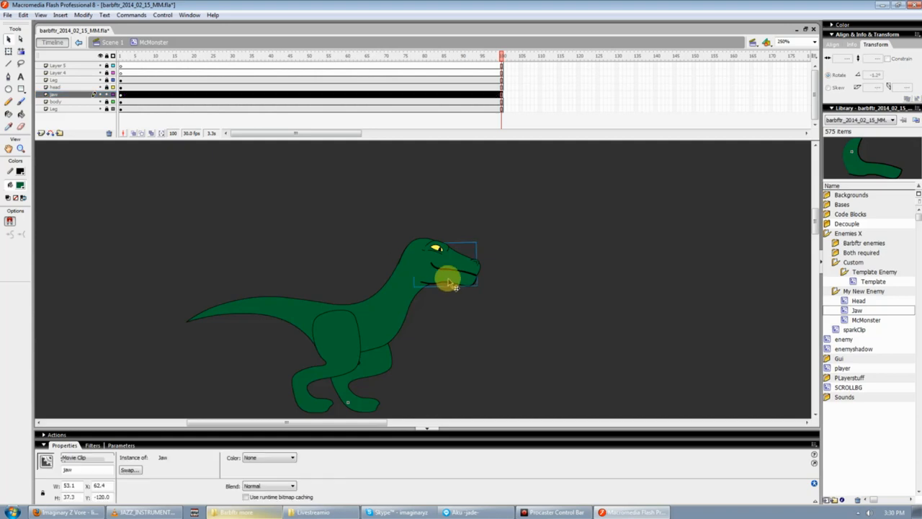
double_click(450, 281)
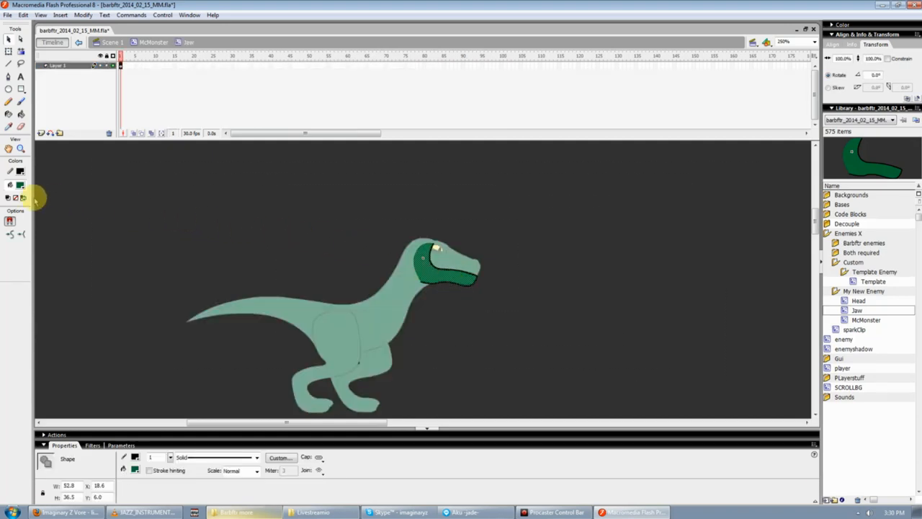
click(249, 458)
click(238, 466)
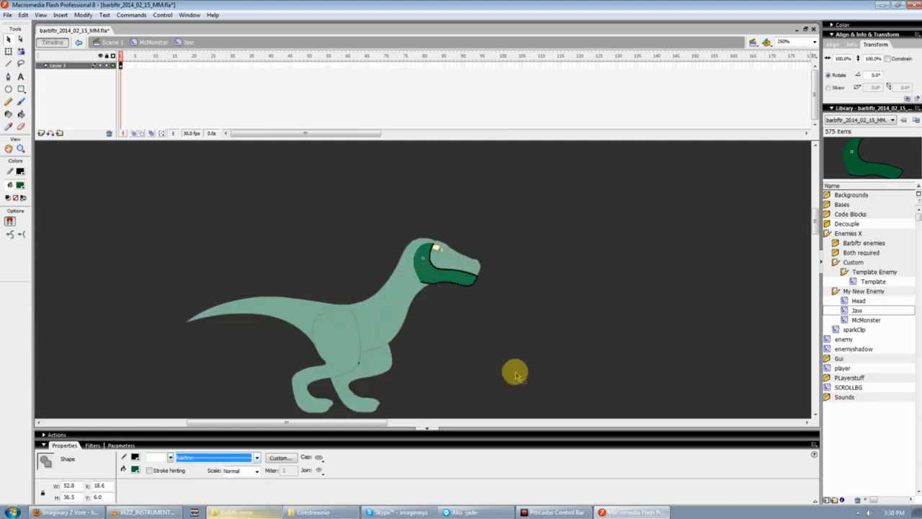
double_click(515, 374)
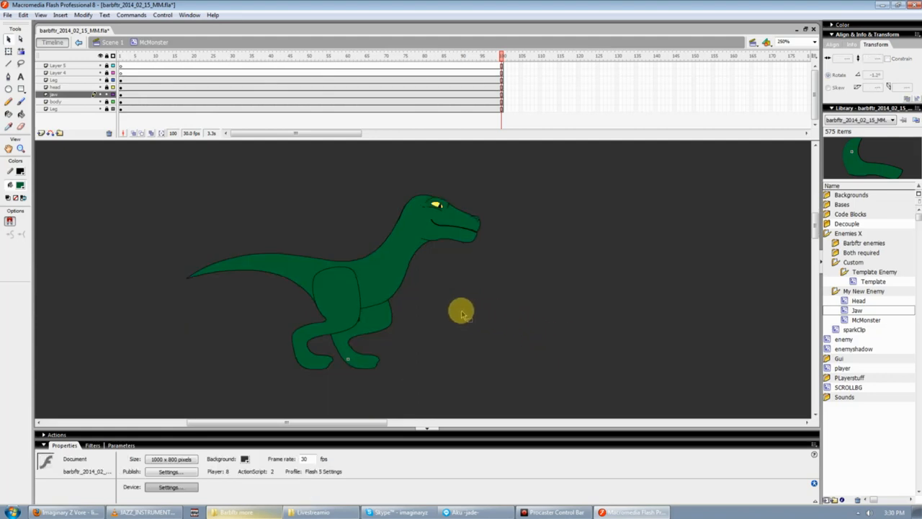
- Lock the jaw layer and save the file
scroll(462, 314, up, 2)
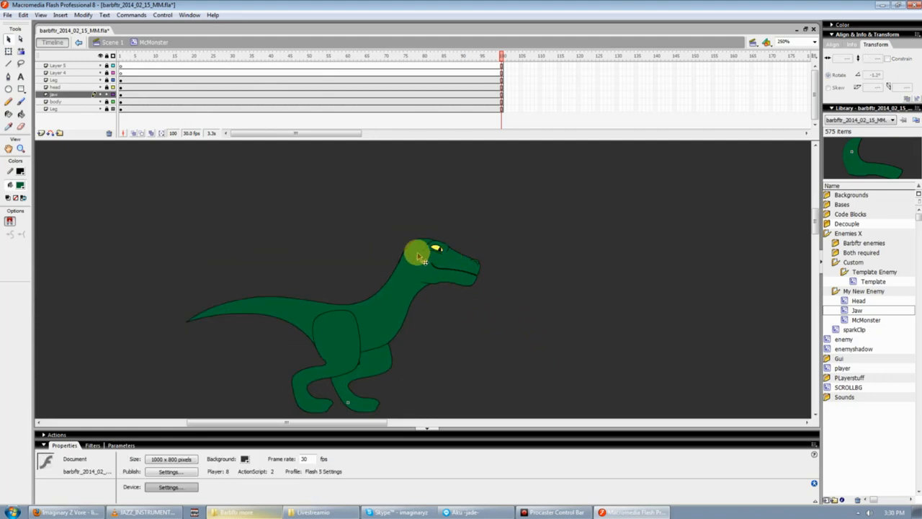
click(107, 95)
click(286, 221)
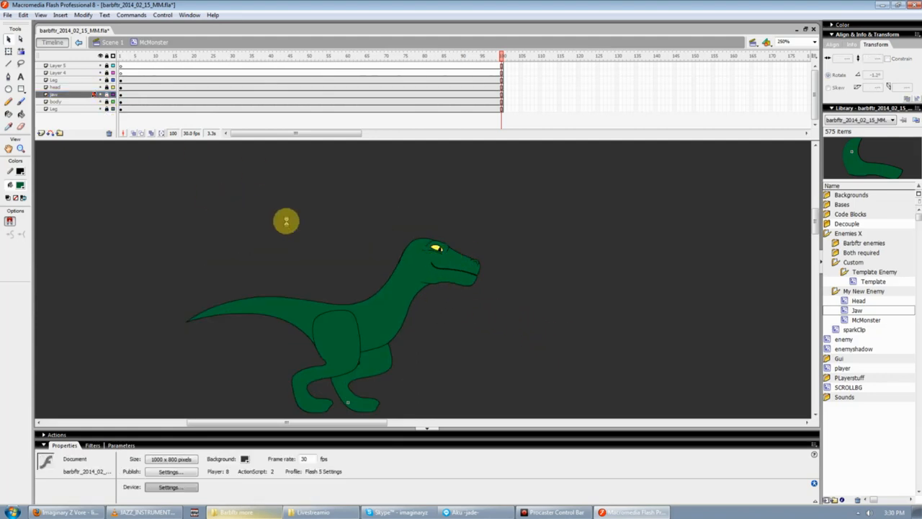
scroll(286, 223, down, 2)
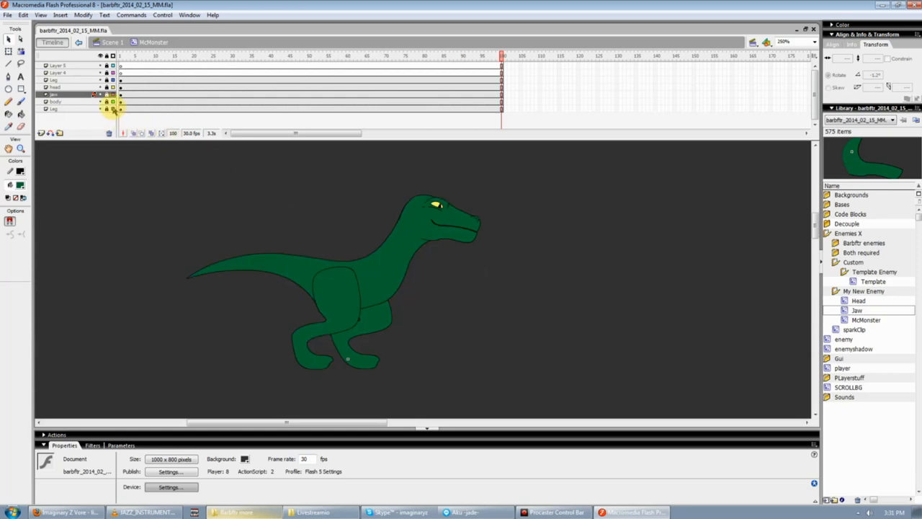
- Identify the back leg's layer by briefly hiding it, and leave only the front leg's layer unlocked
click(108, 109)
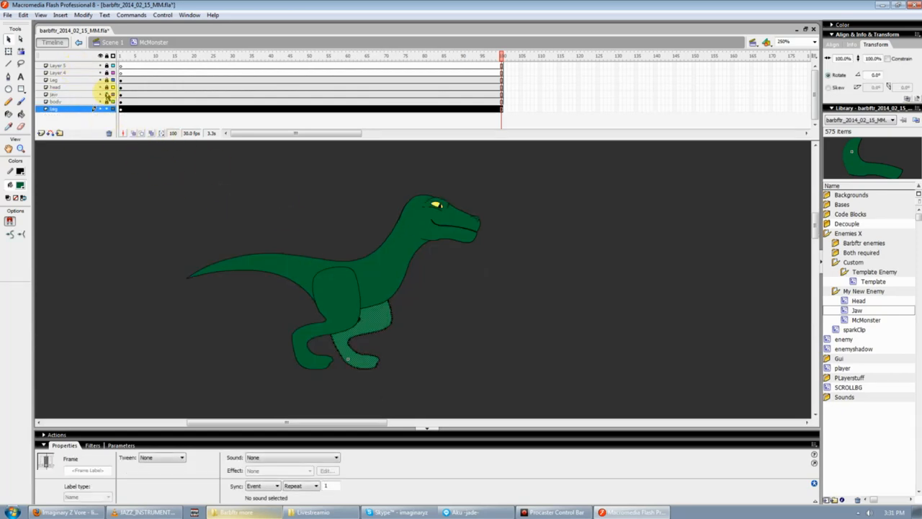
click(102, 108)
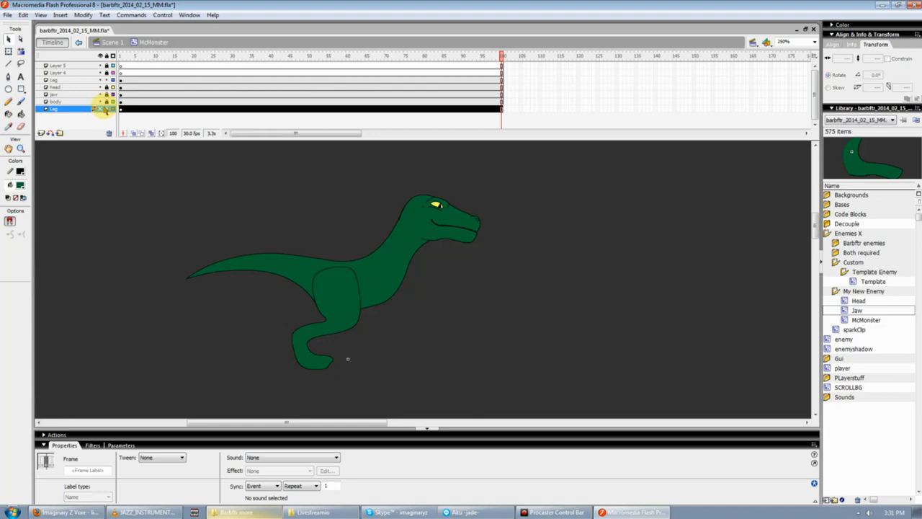
click(102, 108)
click(93, 79)
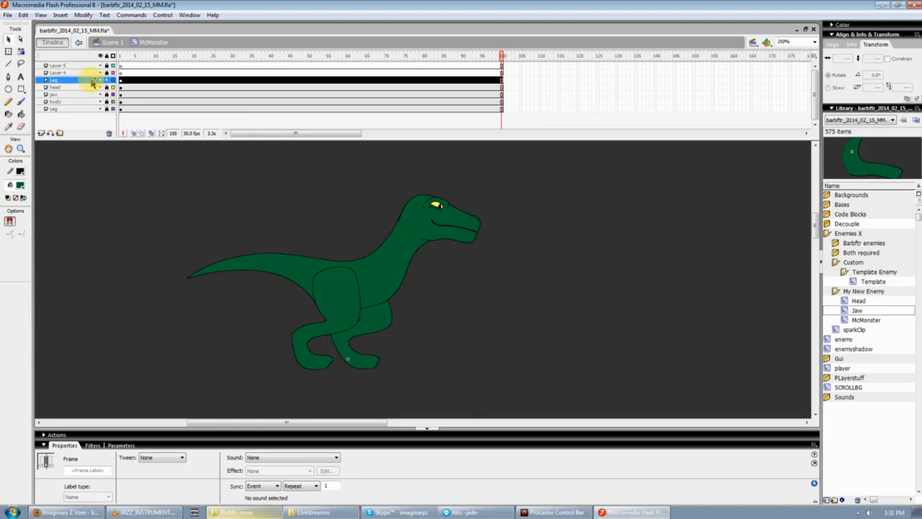
click(264, 195)
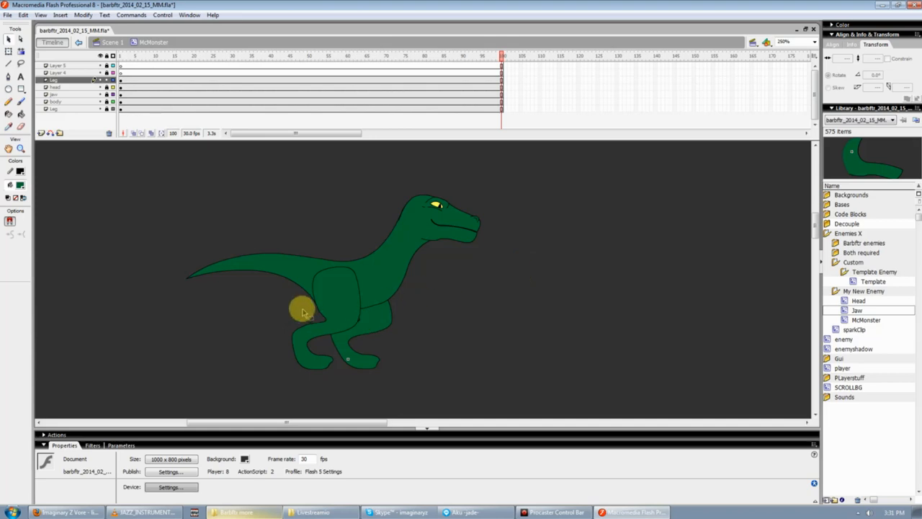
- Place a copy of the front leg beside the dinosaur and rotate its shin and foot into a straighter pose
click(348, 308)
drag(347, 308, 413, 406)
click(501, 344)
key(q)
drag(506, 382, 480, 354)
click(544, 356)
- Close the gap behind the copied leg's knee and reshape the thigh and shin outlines into smooth curves
scroll(548, 356, down, 3)
click(522, 350)
key(ctrl+minus)
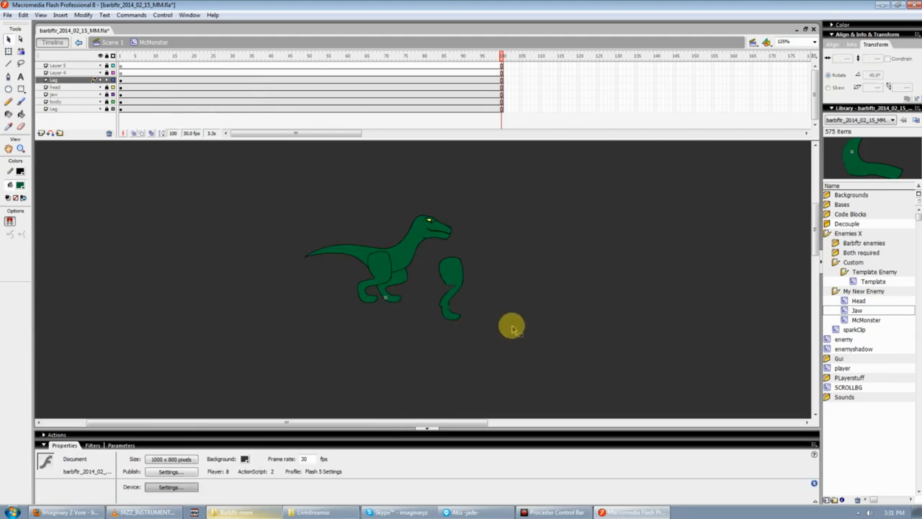
key(ctrl+equal)
key(ctrl+equal)
mouse_move(305, 426)
mouse_down()
mouse_move(339, 426)
mouse_move(321, 425)
mouse_up()
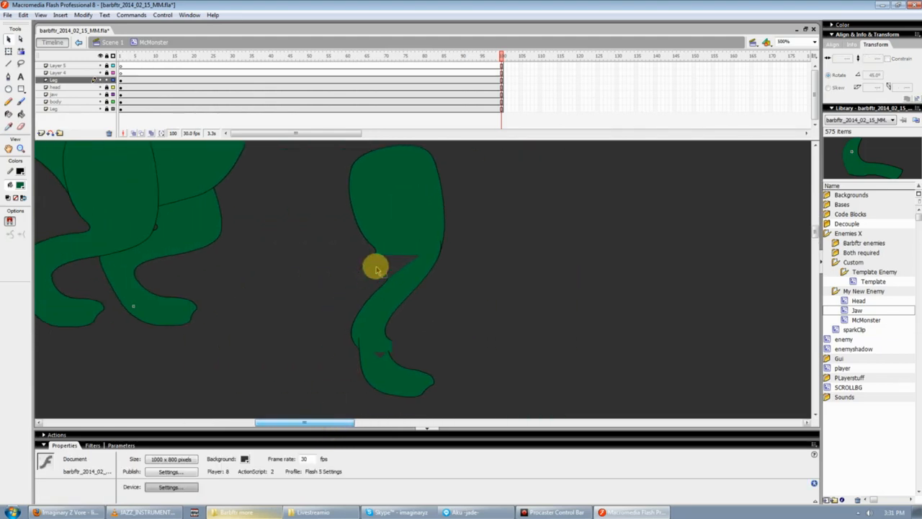
drag(374, 257, 389, 283)
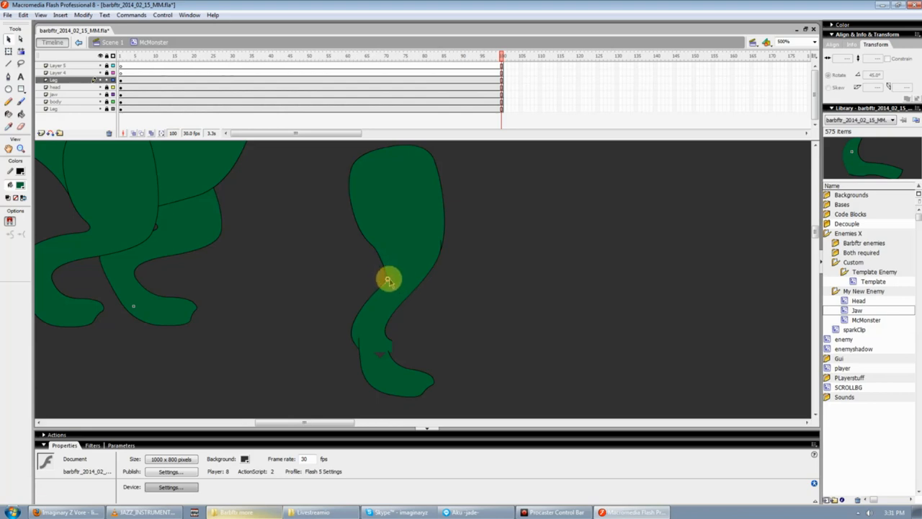
drag(387, 281, 360, 219)
drag(438, 192, 441, 203)
drag(440, 243, 442, 257)
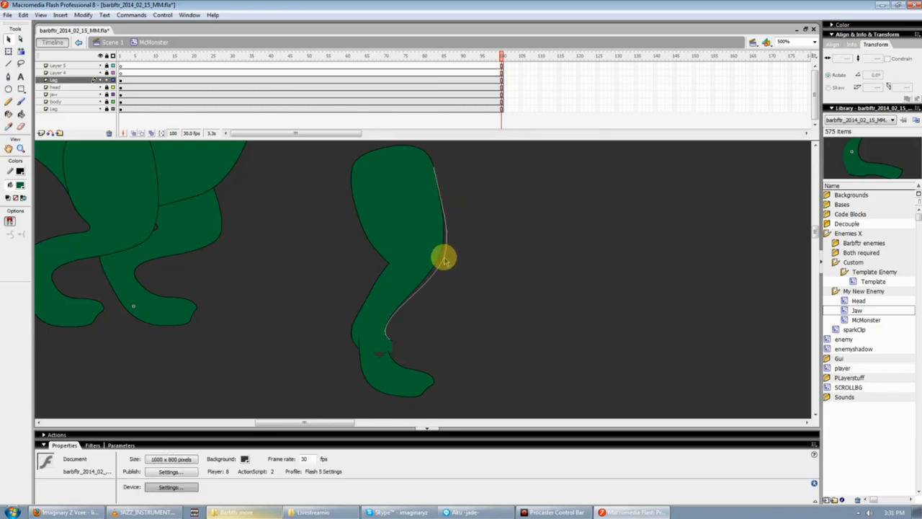
- Clean up the copied leg's ankle and smooth the outline along the shin, heel and top of the foot
click(391, 350)
click(402, 349)
mouse_move(391, 348)
mouse_down()
mouse_move(397, 353)
mouse_move(389, 350)
mouse_up()
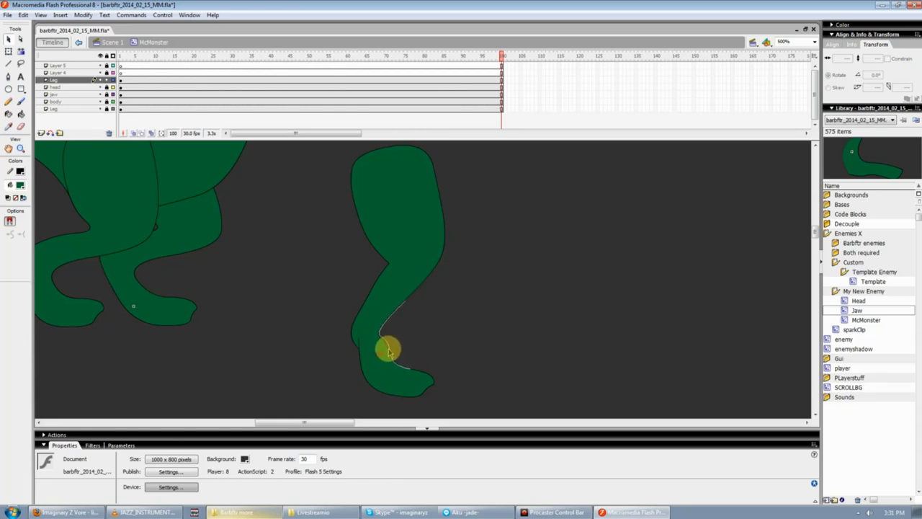
click(371, 356)
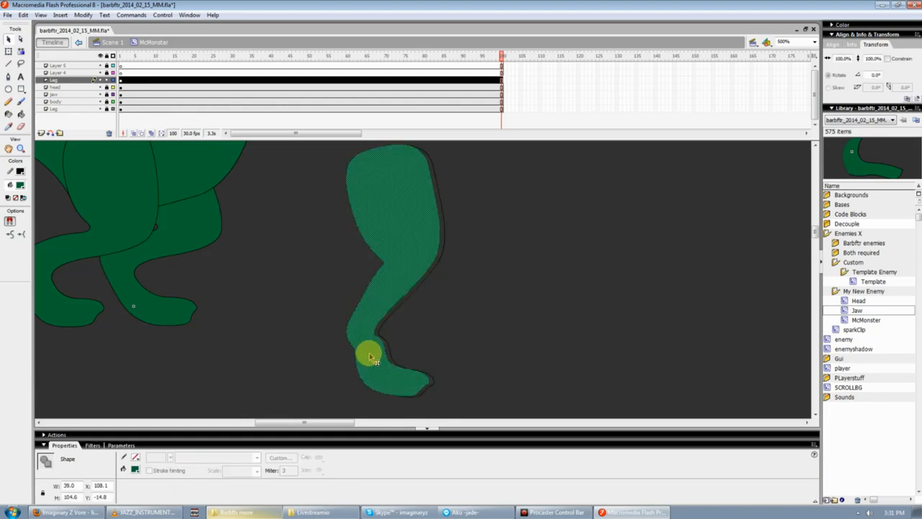
click(400, 343)
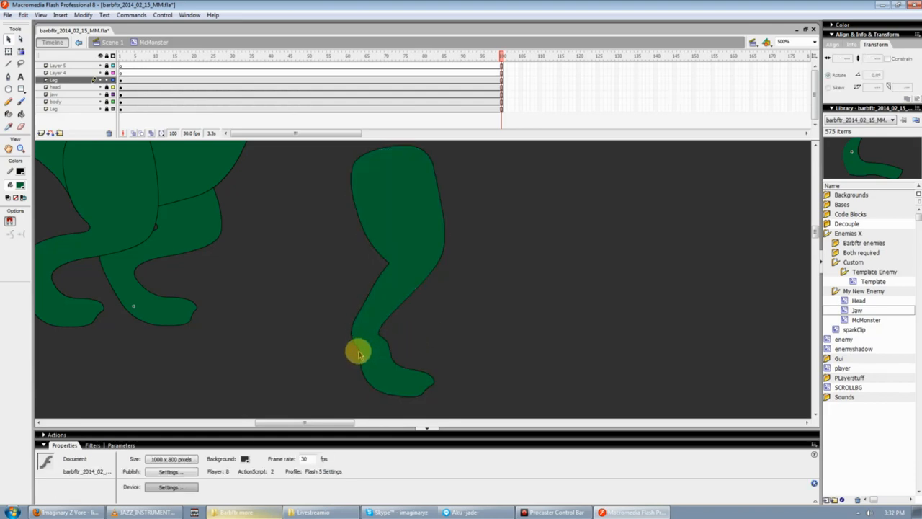
drag(354, 355, 386, 262)
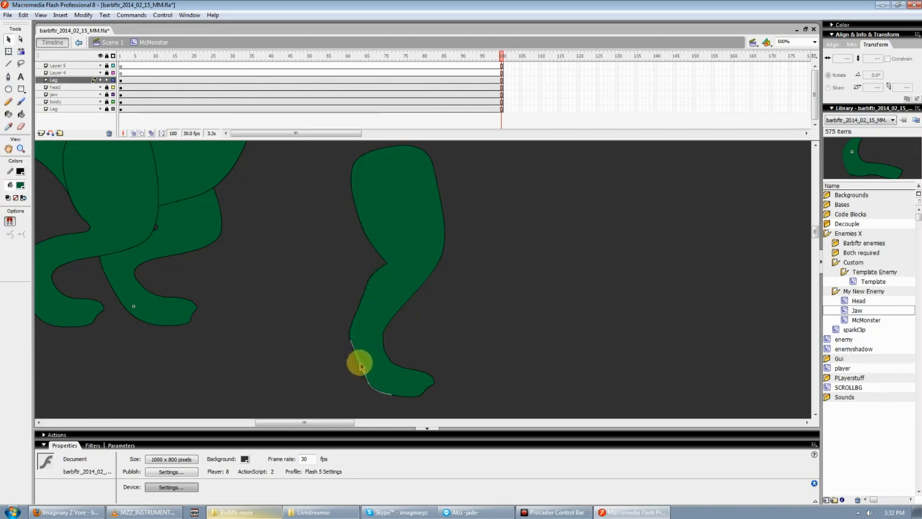
drag(360, 366, 394, 360)
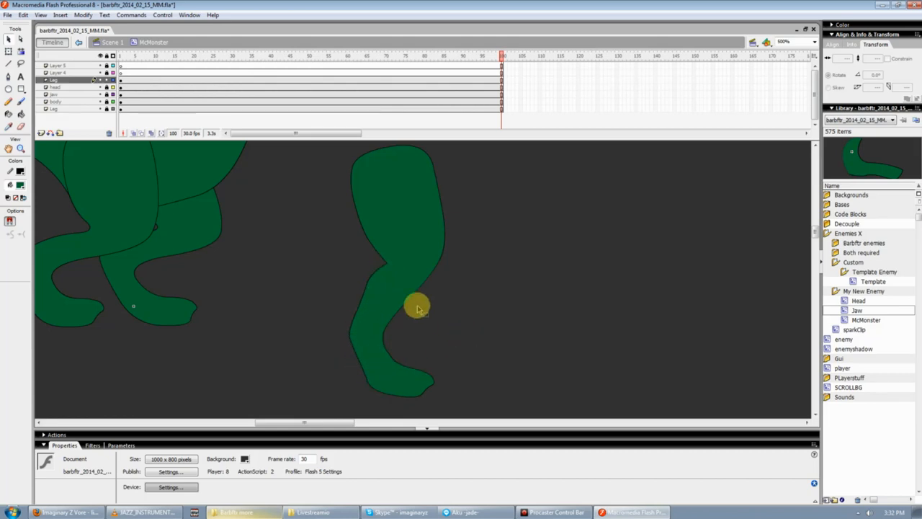
- Paste another copy of the original front leg and place it on the far side of the straightened leg
key(ctrl+equal)
key(ctrl+minus)
key(ctrl+minus)
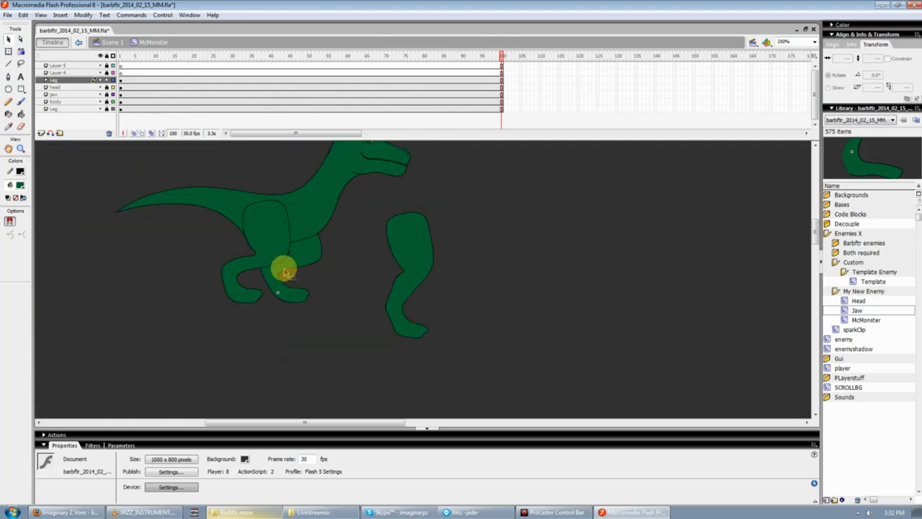
click(278, 244)
key(ctrl+v)
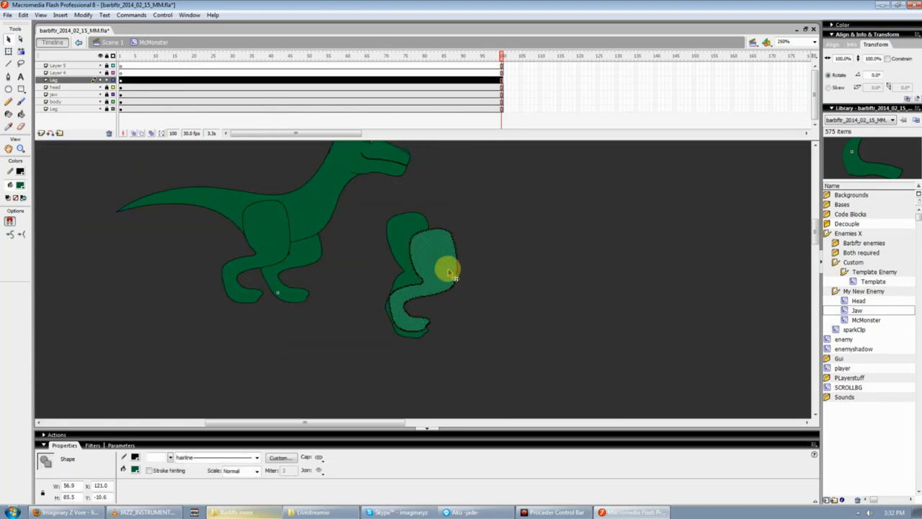
drag(446, 267, 508, 268)
- Skew and stretch the second leg copy to about 107% width and 113% height with skews of -10.8° and -23.9°, positioned beside the straightened leg
key(q)
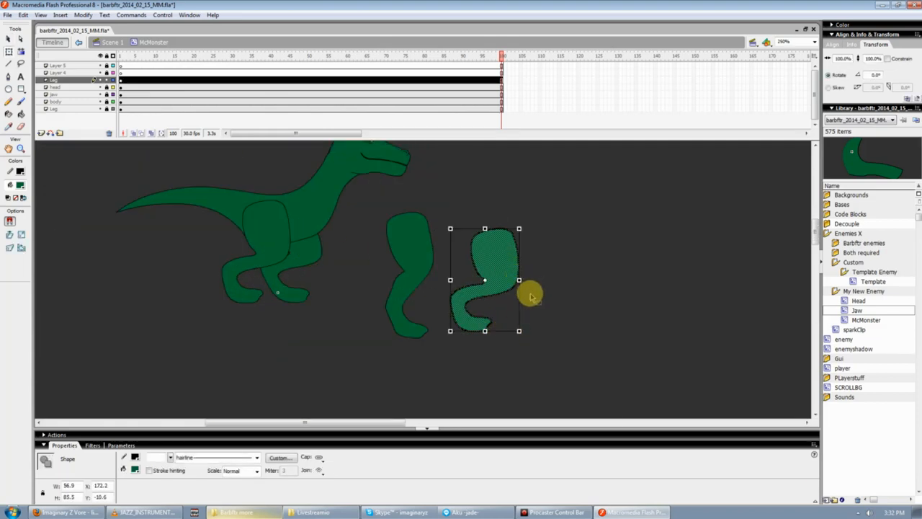
drag(521, 304, 515, 276)
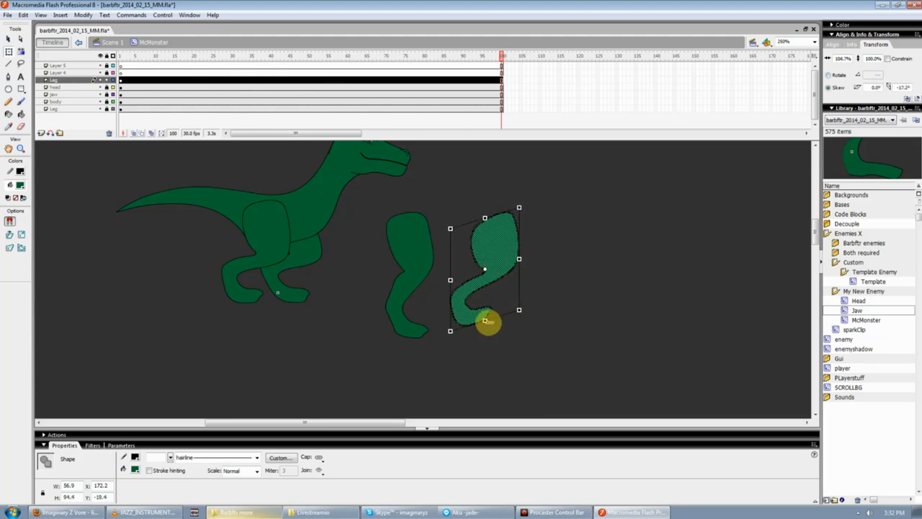
drag(484, 321, 425, 261)
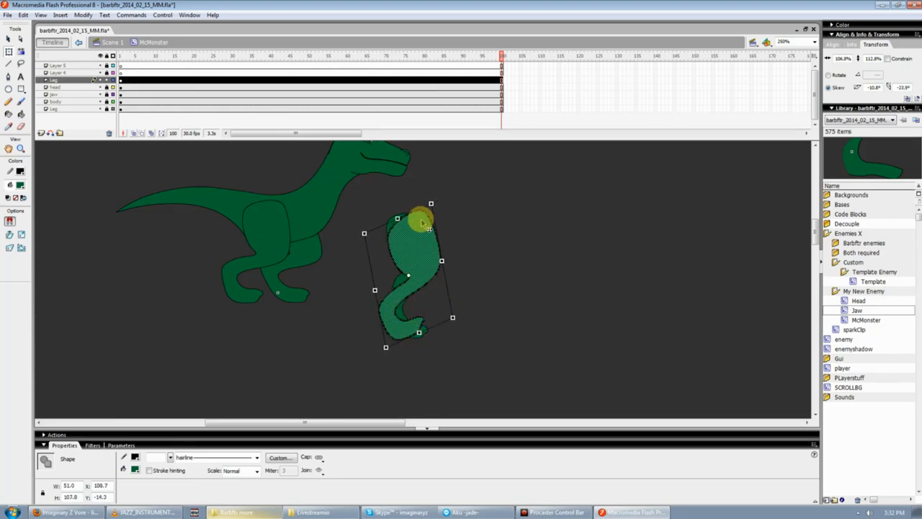
drag(422, 261, 503, 266)
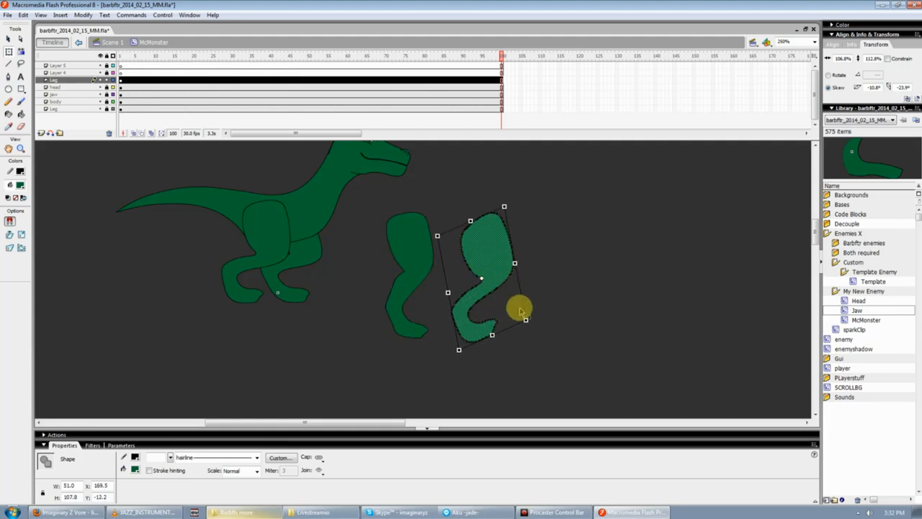
mouse_move(504, 255)
mouse_down()
mouse_move(418, 255)
mouse_move(509, 262)
mouse_move(511, 251)
mouse_up()
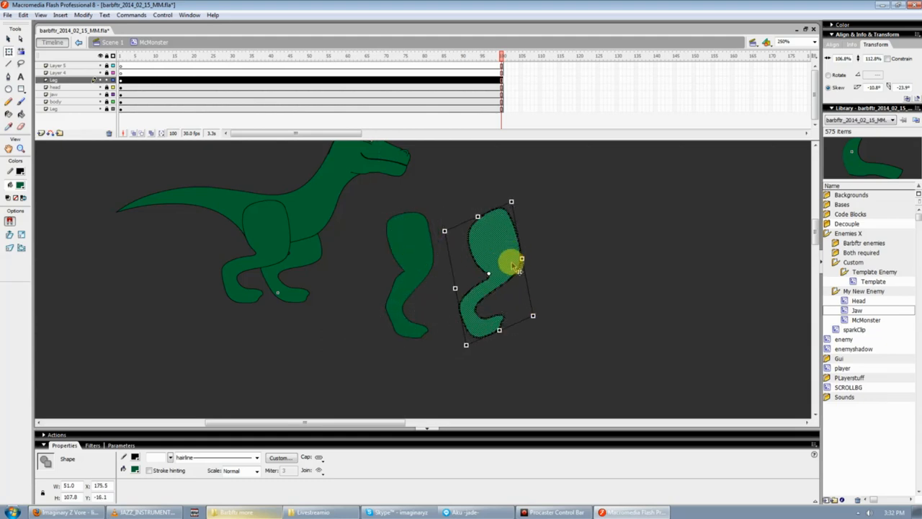
- Delete the skewed second leg copy beside the straightened leg
click(548, 263)
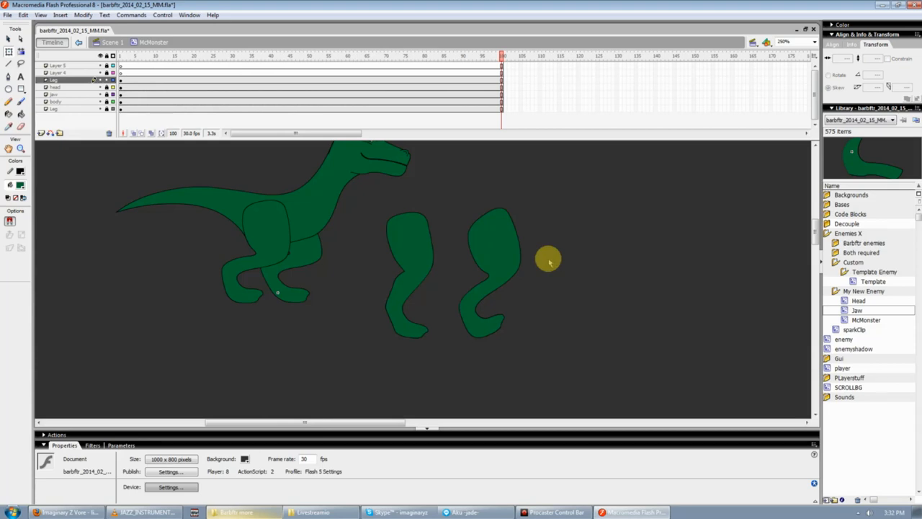
drag(451, 187, 549, 366)
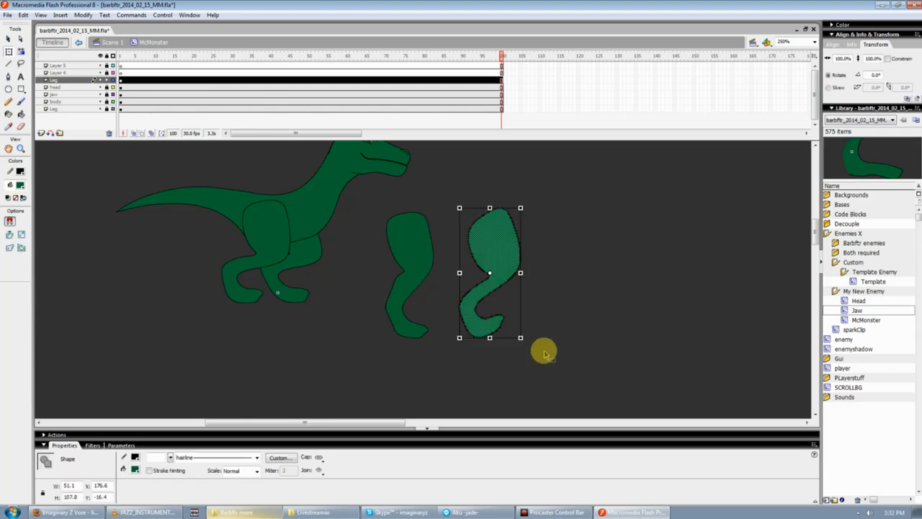
key(Delete)
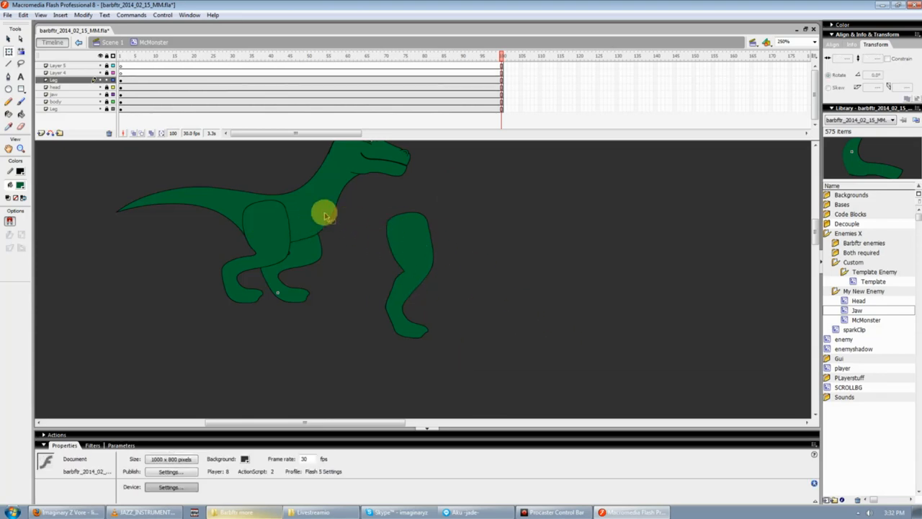
click(271, 230)
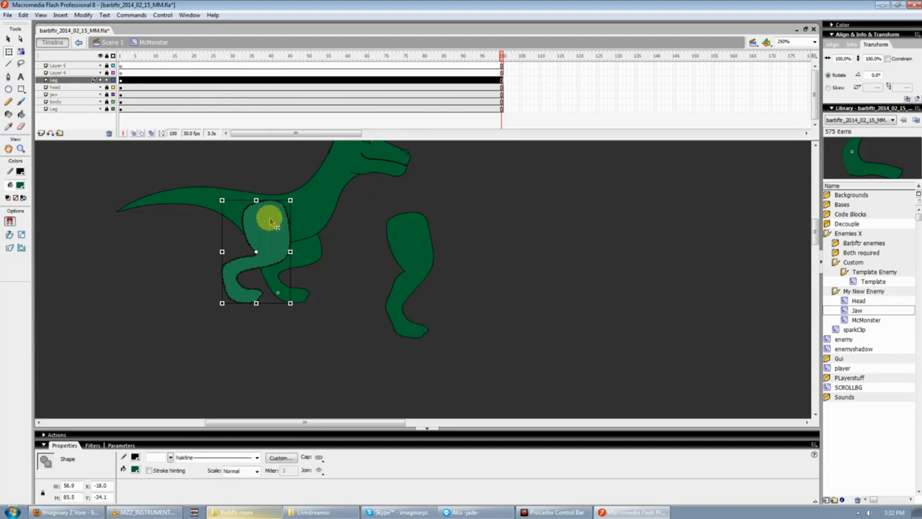
click(424, 201)
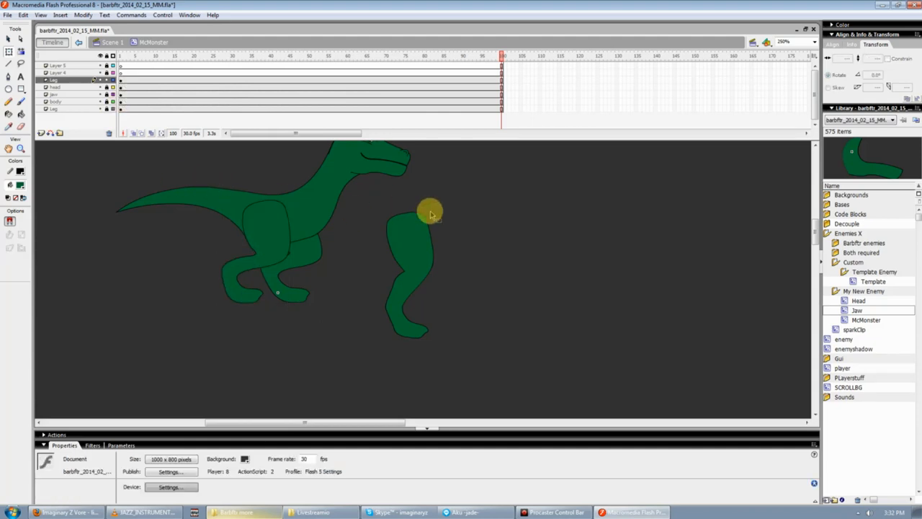
- Convert the front leg and straightened leg into a movie clip named leg idle and file it in the My New Enemy folder
key(ctrl+a)
right_click(266, 218)
click(329, 354)
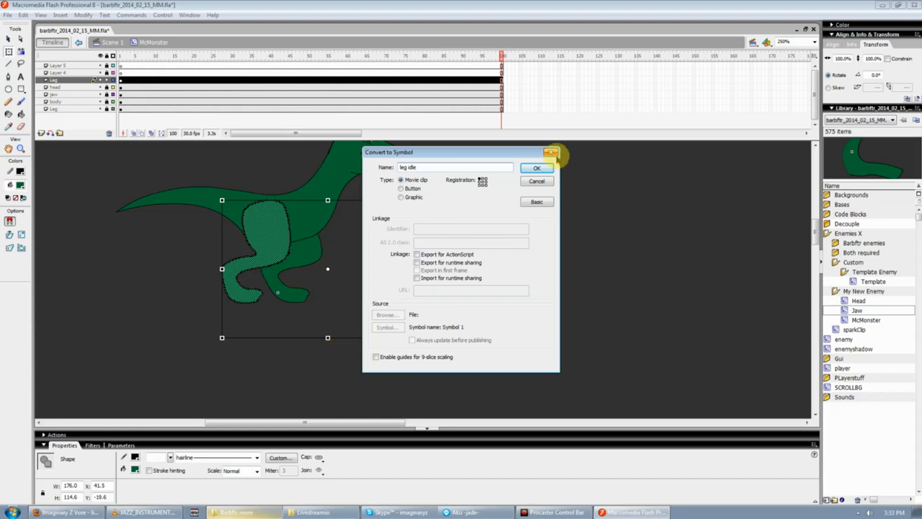
click(533, 169)
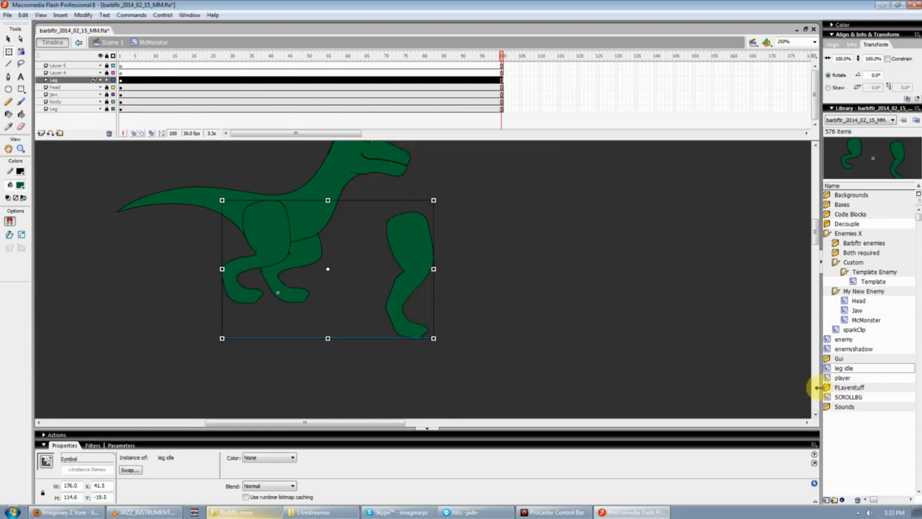
drag(836, 369, 850, 292)
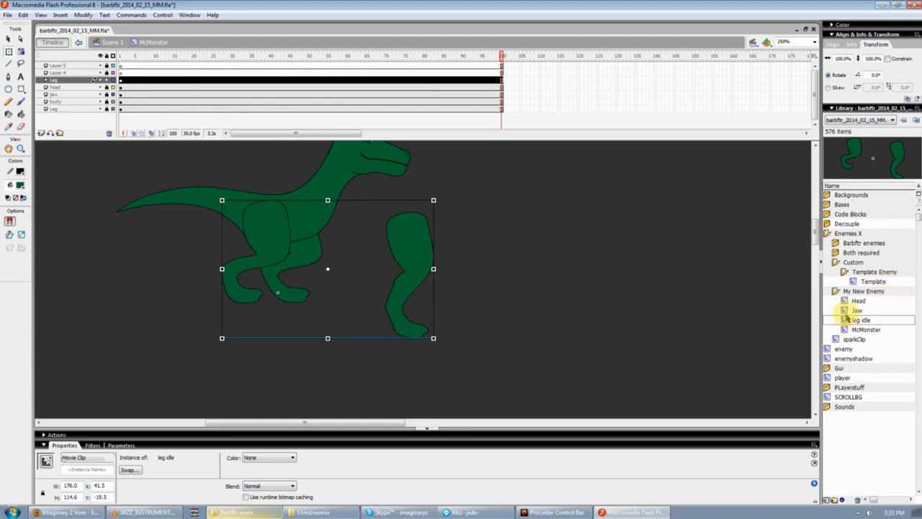
- Inside the leg idle symbol, move the straightened leg closer to the bent leg, and return to McMonster
double_click(412, 245)
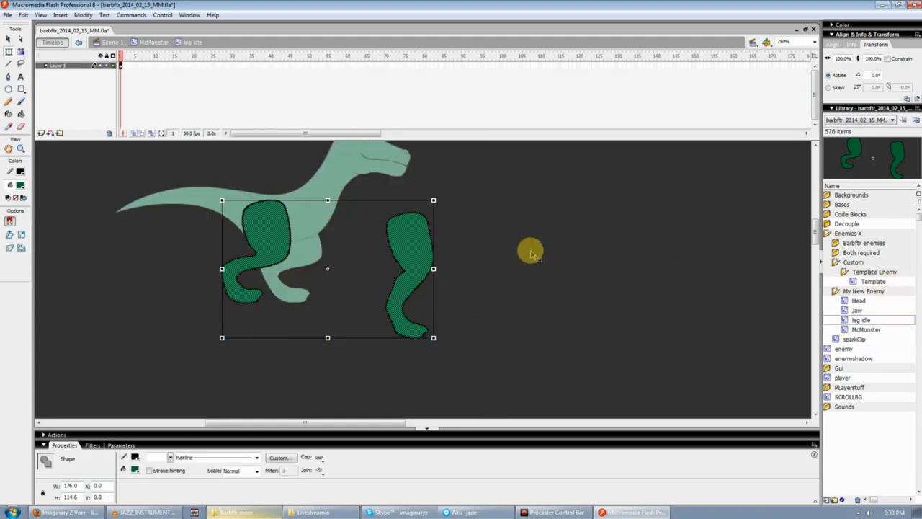
click(530, 252)
key(ctrl+a)
click(420, 190)
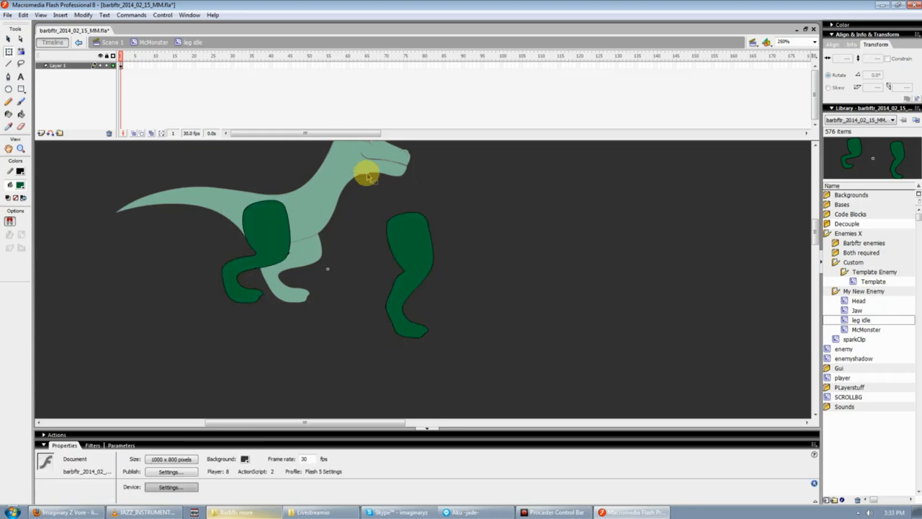
drag(368, 175, 477, 357)
drag(409, 242, 371, 219)
click(546, 268)
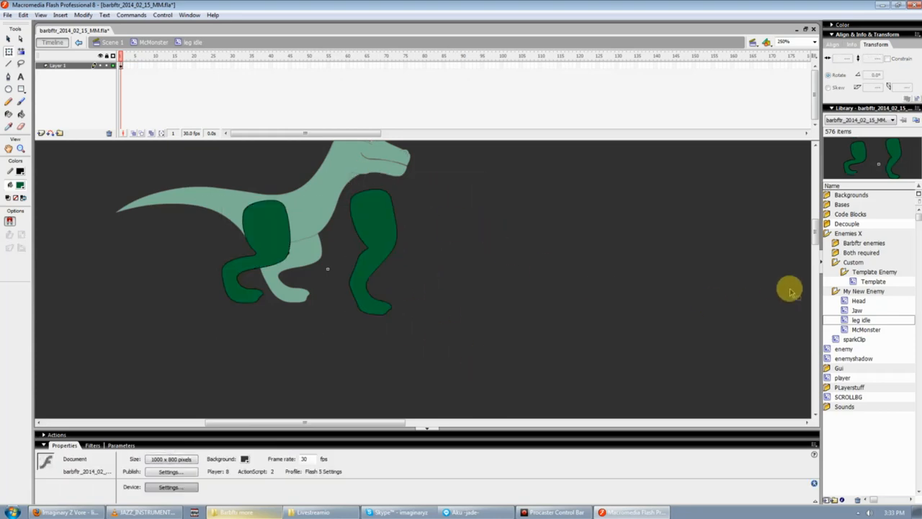
double_click(629, 270)
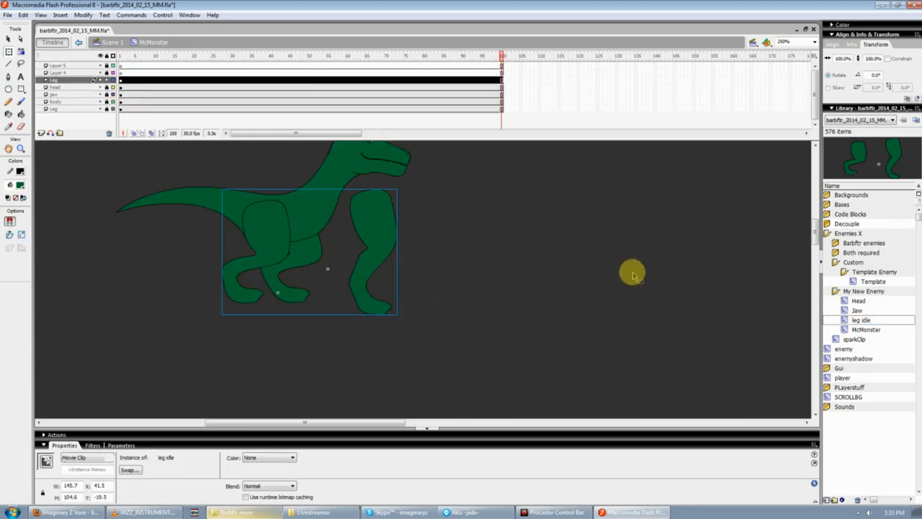
- Duplicate the leg idle symbol in the library as a movie clip named leg extend
click(857, 320)
right_click(858, 320)
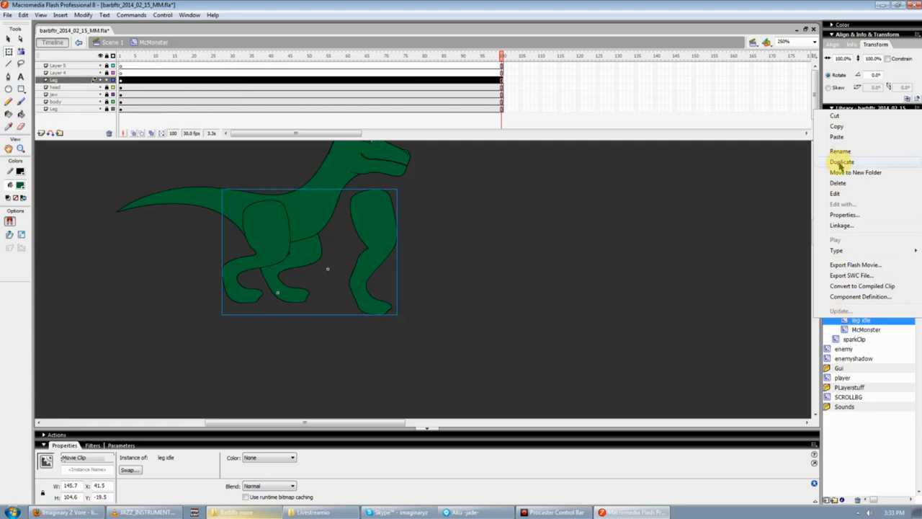
click(848, 323)
right_click(848, 320)
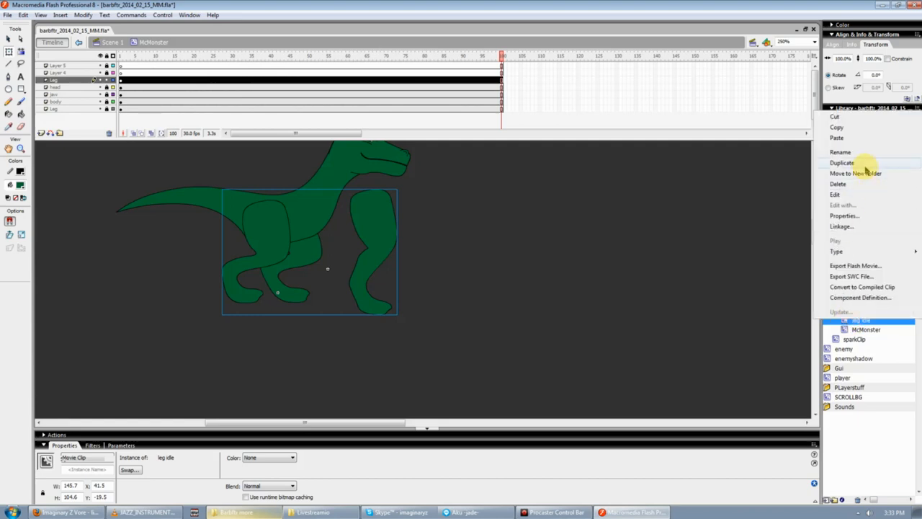
click(868, 167)
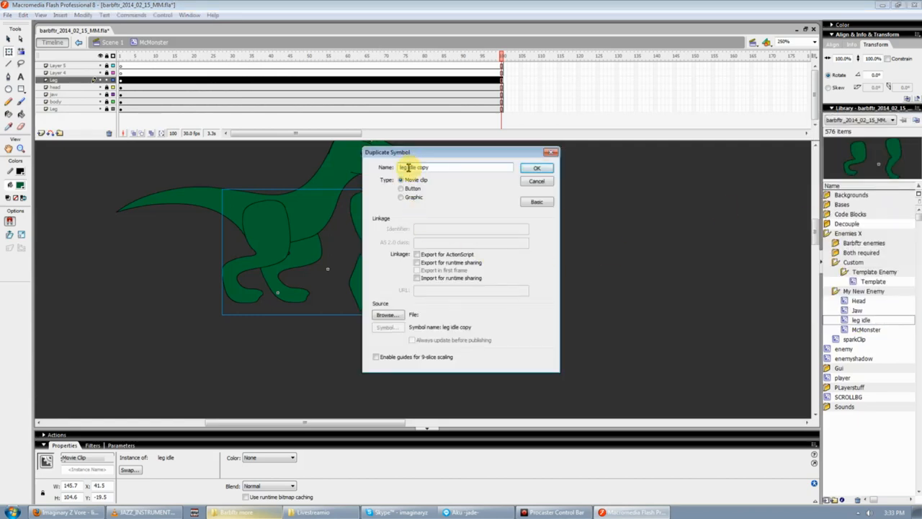
key(Return)
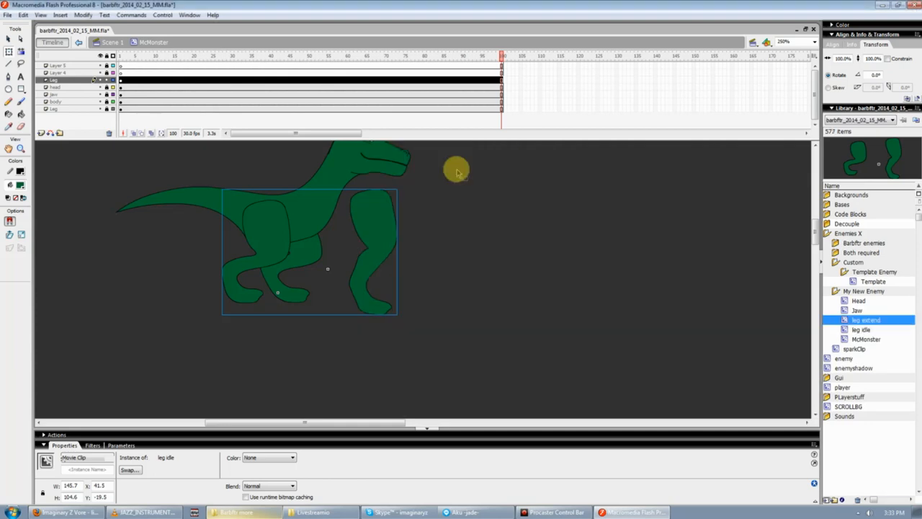
- Rename the two leg symbols in the library as leg idle walk and leg extend walk
double_click(851, 329)
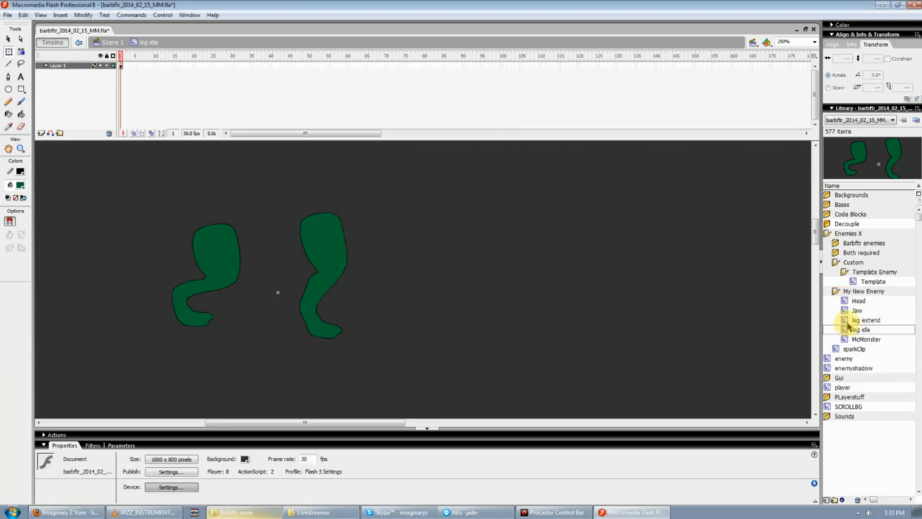
double_click(864, 329)
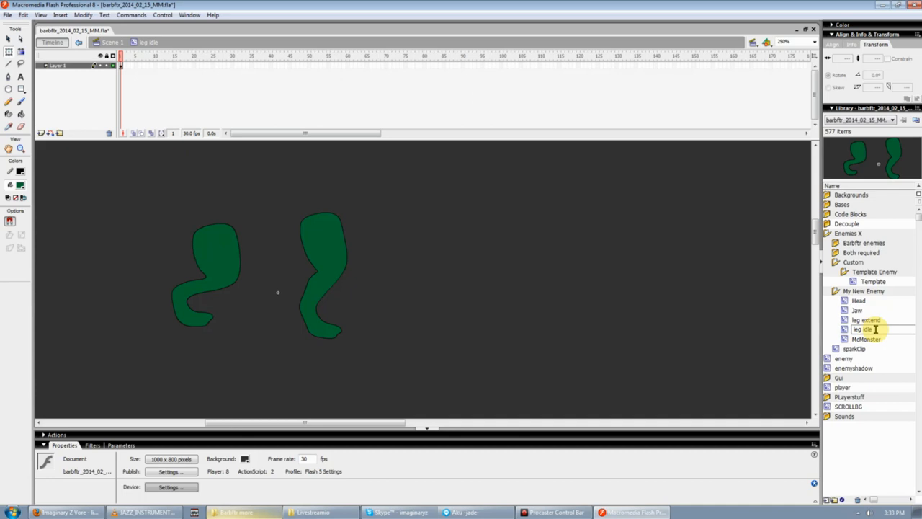
click(878, 322)
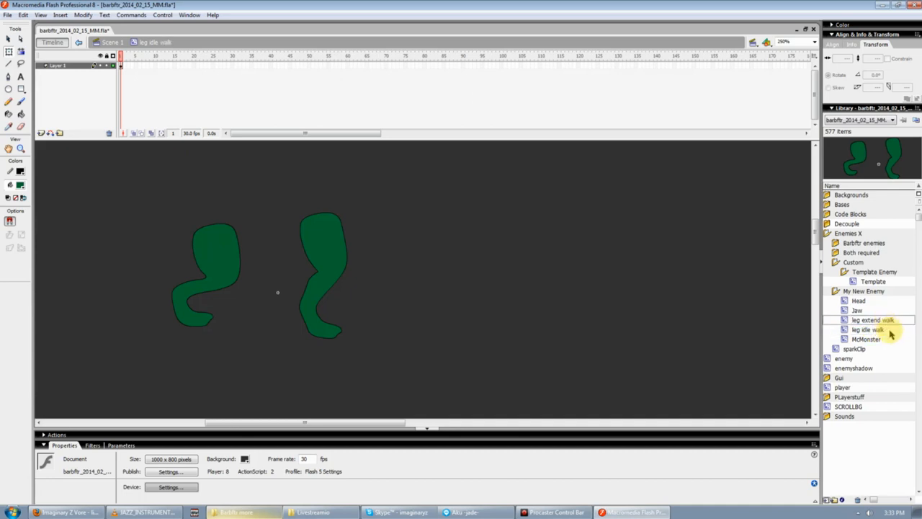
- In leg idle walk, delete the straightened leg and move the bent leg so its upper thigh sits on the registration point
double_click(847, 340)
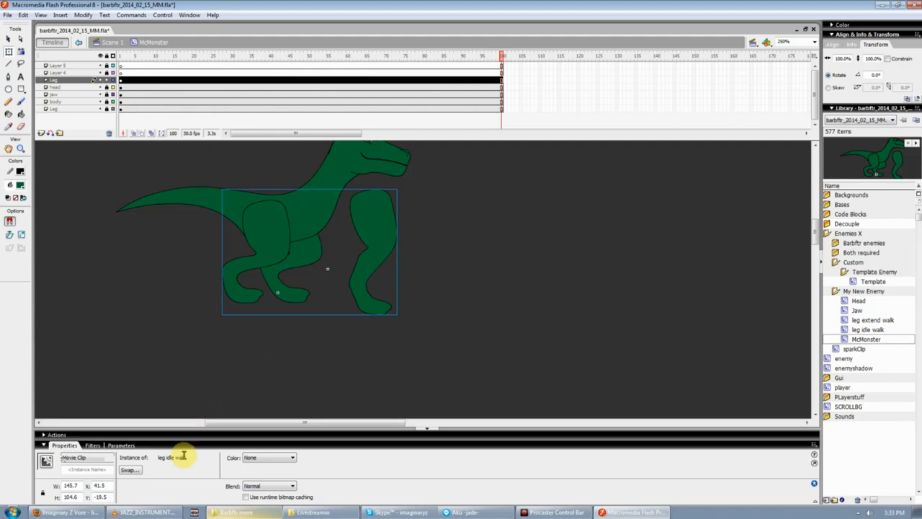
double_click(381, 228)
drag(334, 173, 473, 354)
key(Delete)
drag(274, 241, 337, 296)
double_click(389, 281)
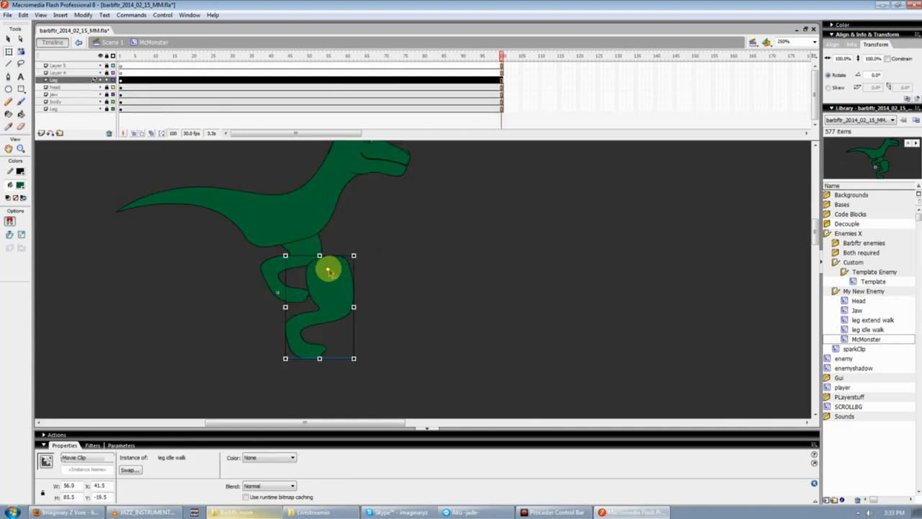
- Move the leg idle walk instance back onto the dinosaur's hip in McMonster
key(v)
drag(327, 270, 267, 215)
click(406, 262)
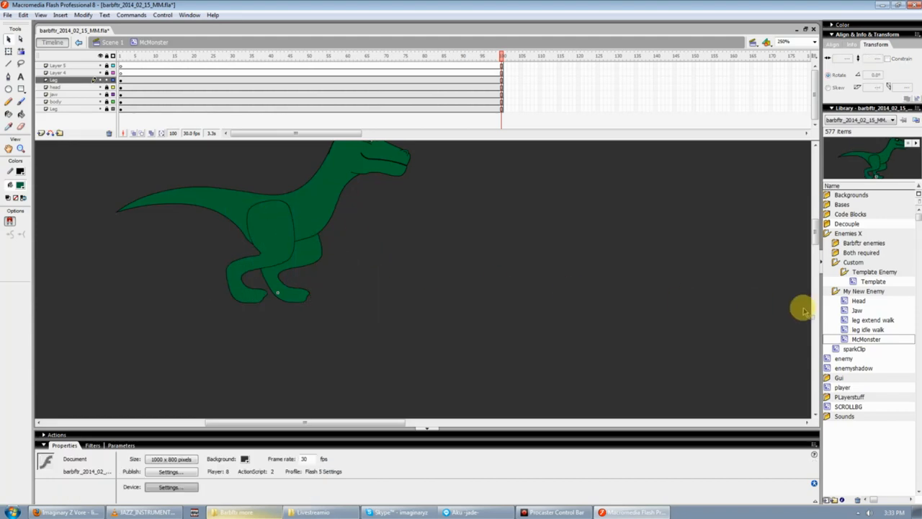
- In leg extend walk, move the legs so the straight leg's upper thigh sits on the registration point and delete the bent leg
click(868, 320)
double_click(868, 320)
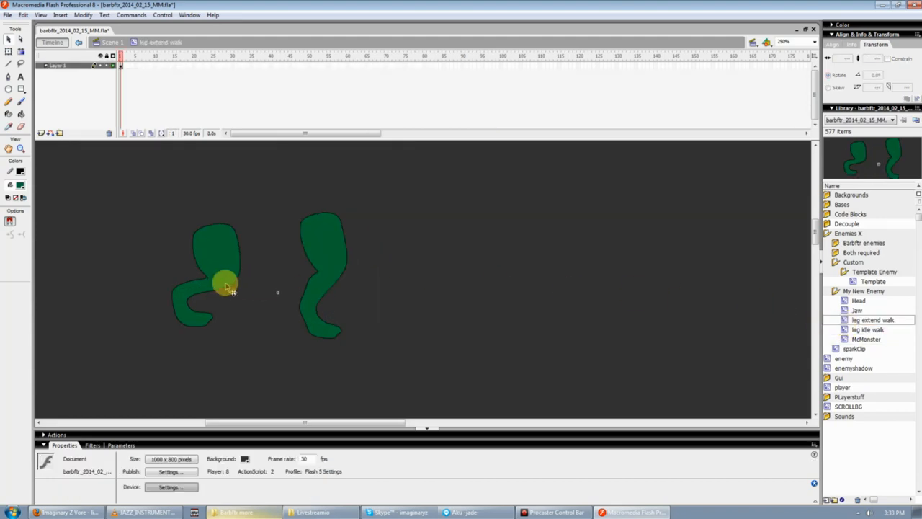
drag(308, 248, 264, 312)
click(69, 253)
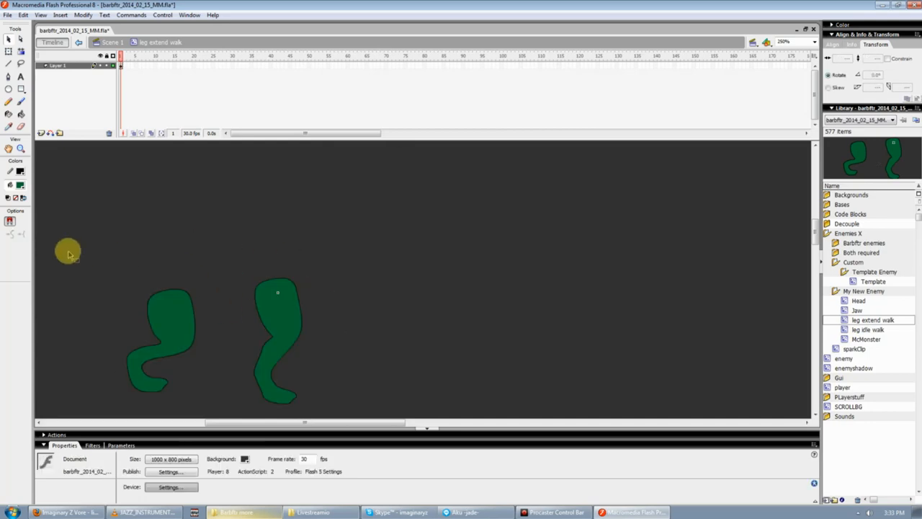
drag(68, 252, 221, 418)
key(Delete)
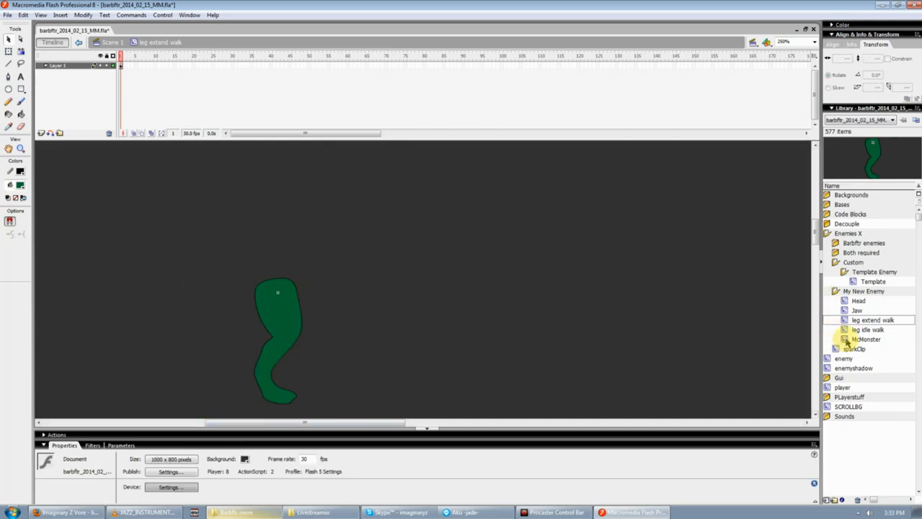
- Return to McMonster and give the front leg the instance name rleg
double_click(849, 339)
click(270, 269)
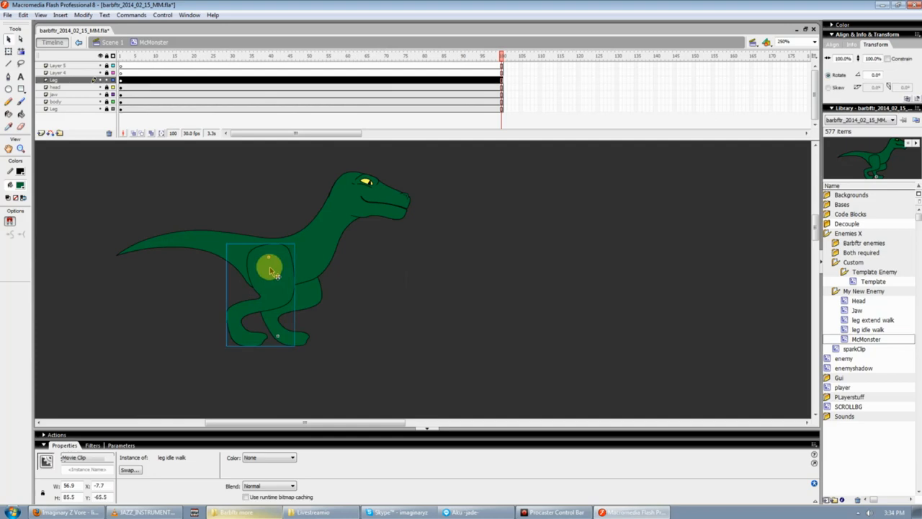
click(91, 470)
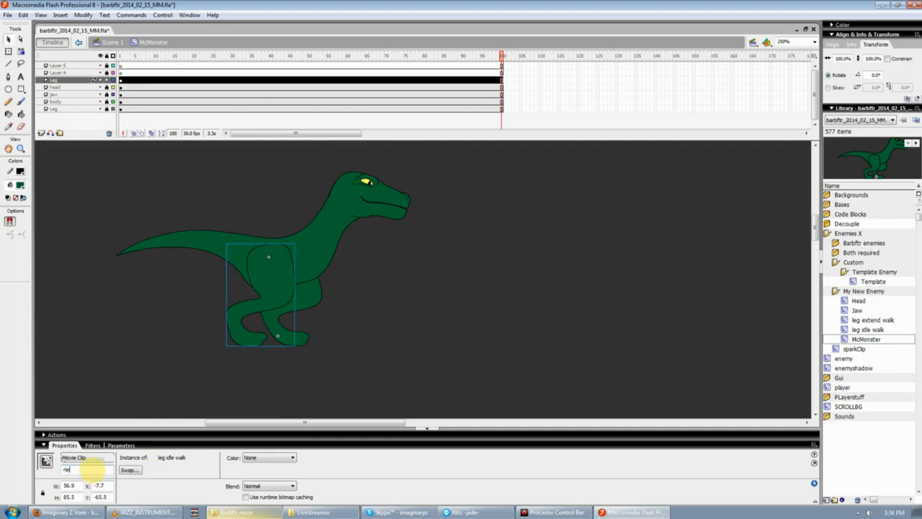
click(431, 314)
click(291, 285)
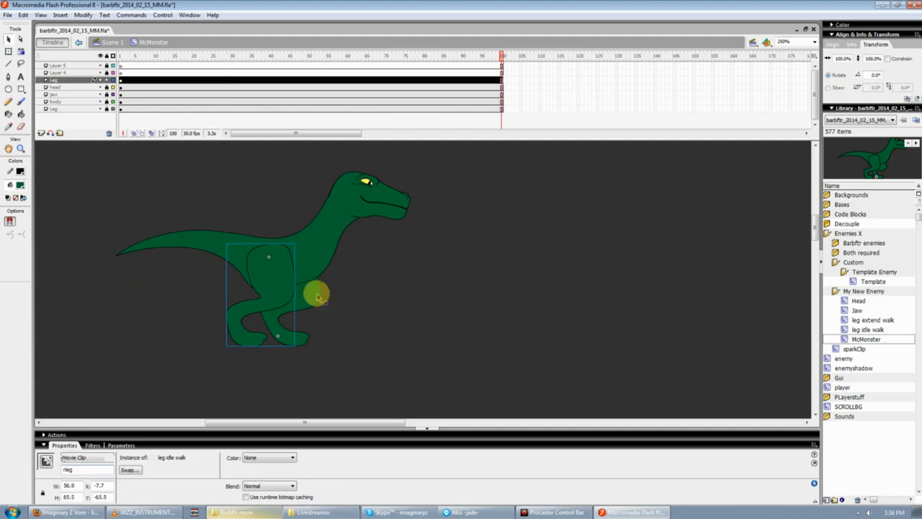
- Lock the front Leg layer and unlock the rear Leg layer beneath the body
click(314, 291)
click(96, 79)
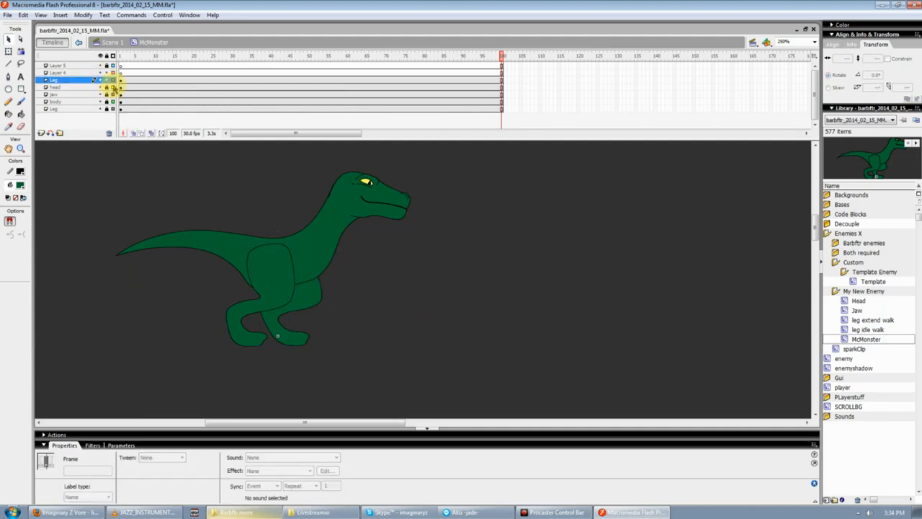
click(107, 109)
click(84, 109)
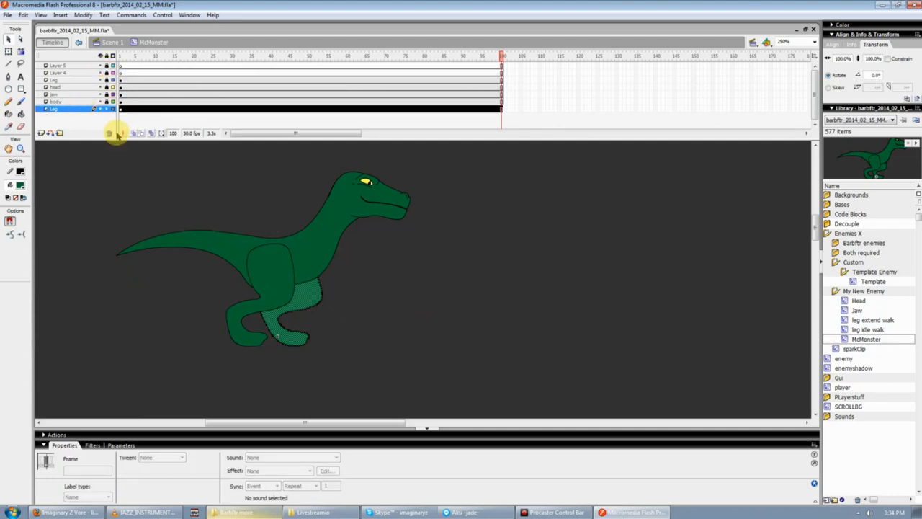
- Convert the rear leg into a movie clip named lleg idle walk and file it in the My New Enemy folder
click(335, 316)
key(ctrl+a)
right_click(312, 294)
click(355, 436)
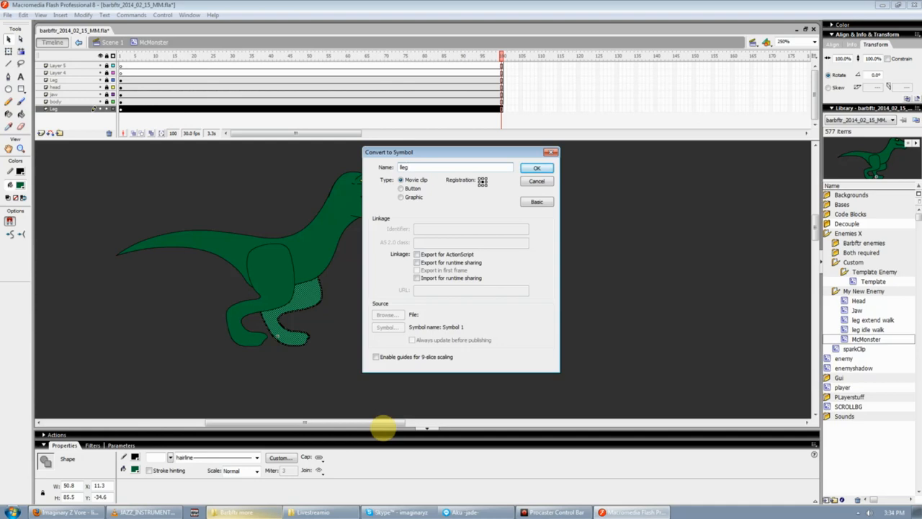
key(Return)
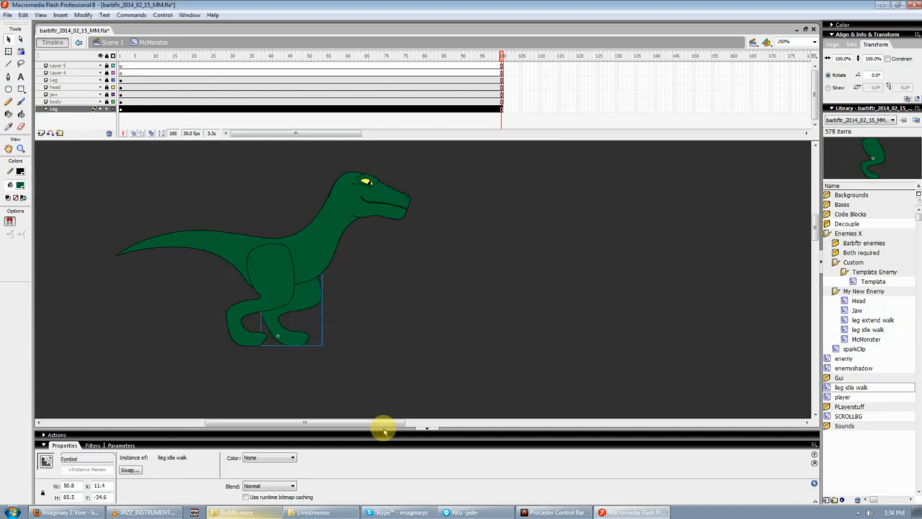
drag(854, 390, 860, 291)
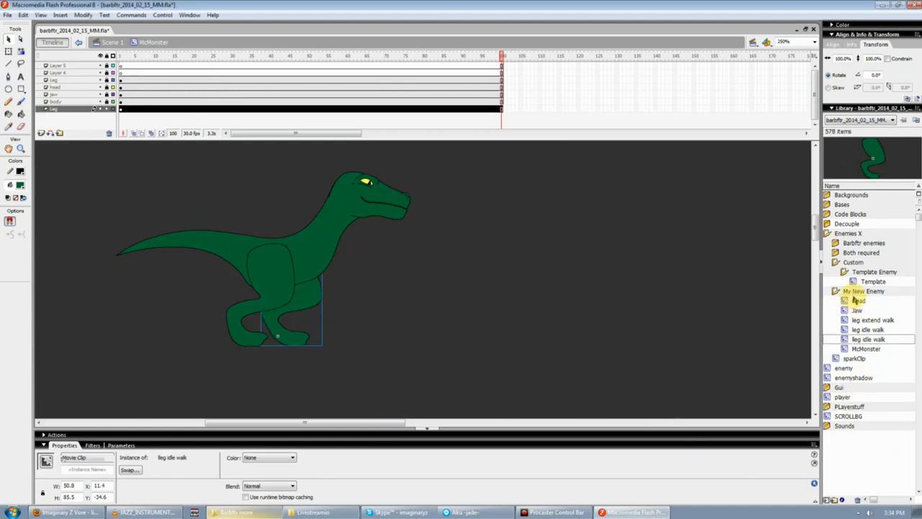
- In lleg idle walk, move the leg shape so its upper thigh sits on the registration point, and return to McMonster
double_click(307, 292)
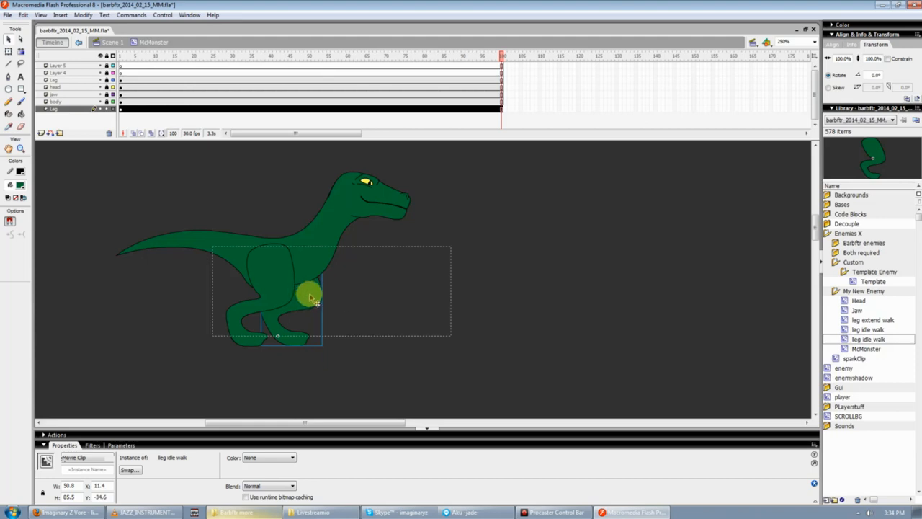
drag(306, 284, 312, 326)
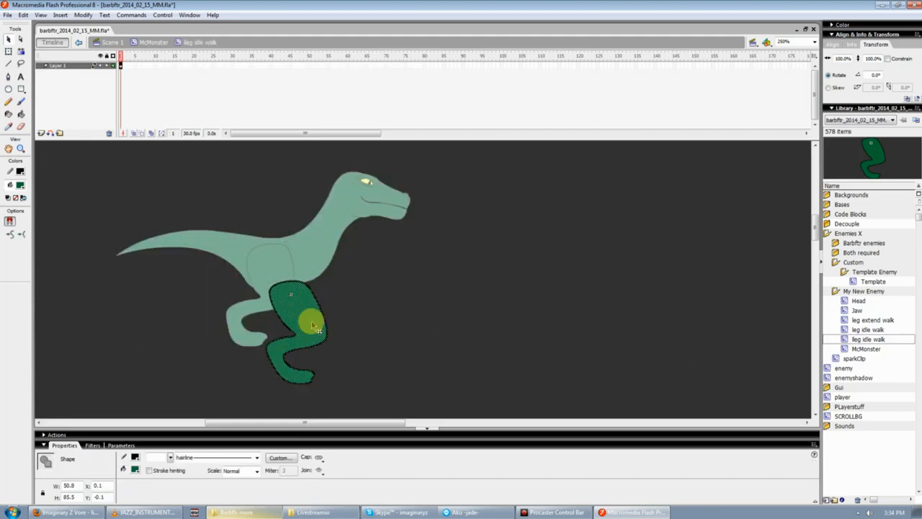
double_click(418, 308)
- Move the rear leg instance back up into its place beneath the body, level with the front foot
click(292, 320)
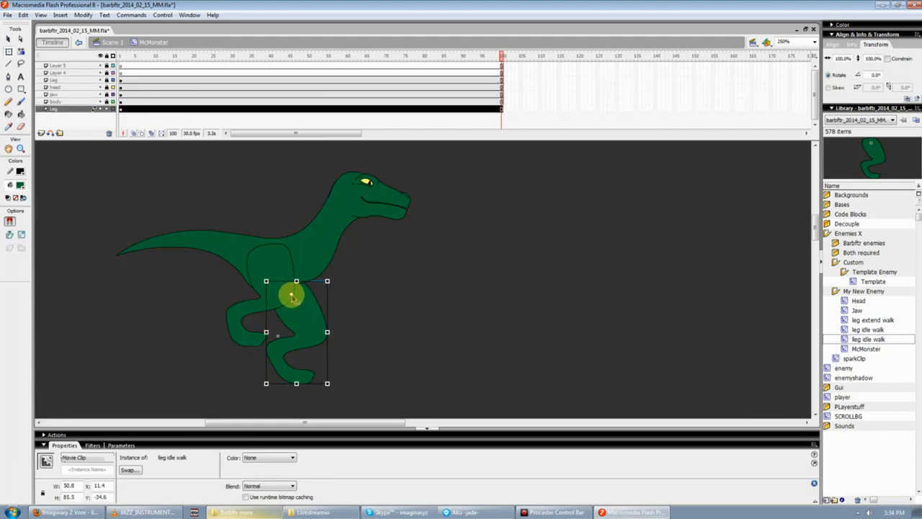
key(v)
drag(309, 322, 307, 289)
click(438, 303)
- Give the rear leg the instance name lleg
click(305, 304)
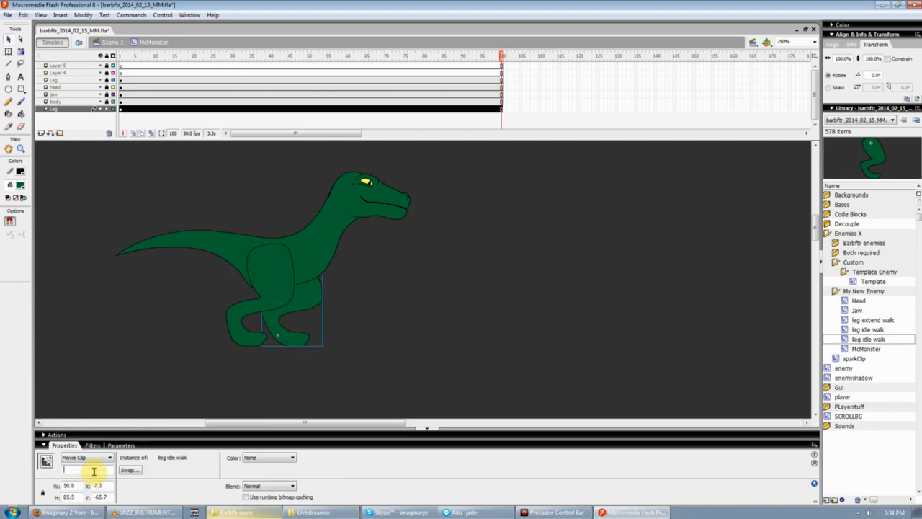
key(Return)
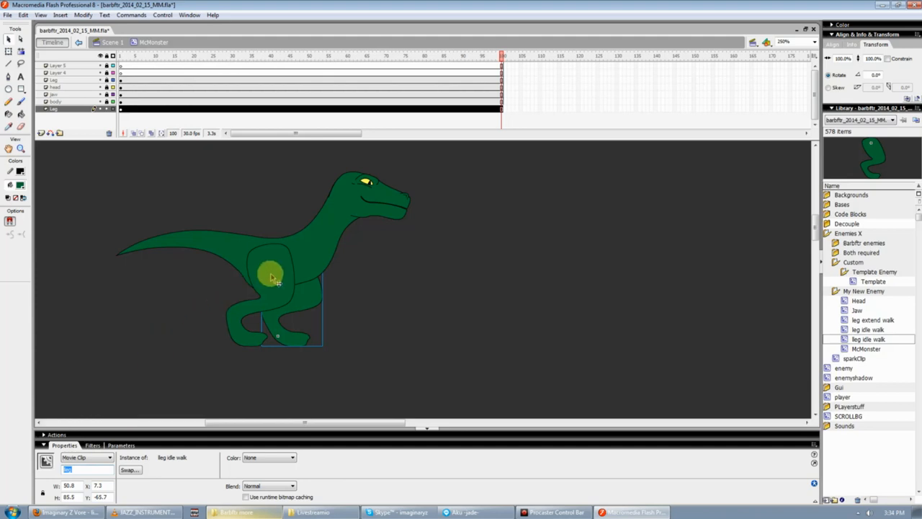
click(307, 295)
click(343, 291)
click(291, 275)
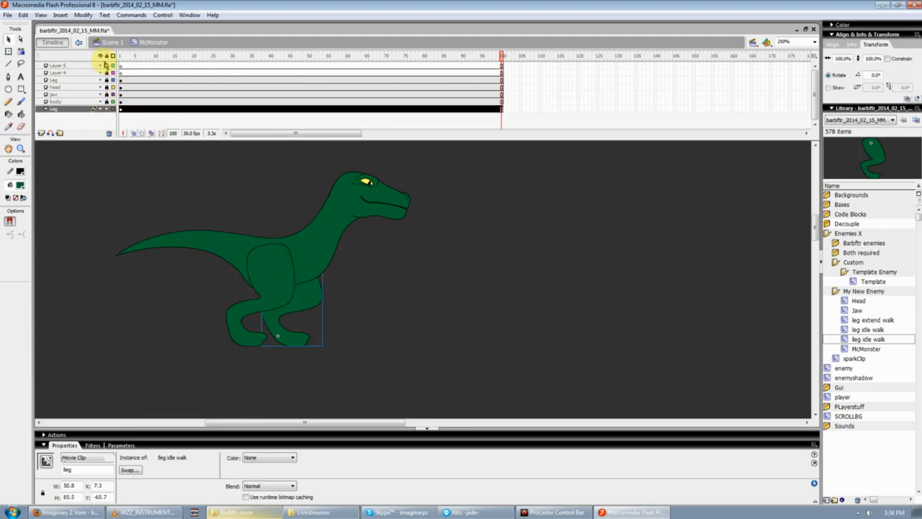
- Unlock all layers of McMonster and select each leg in turn to check its instance
click(107, 56)
click(106, 56)
click(467, 309)
click(289, 279)
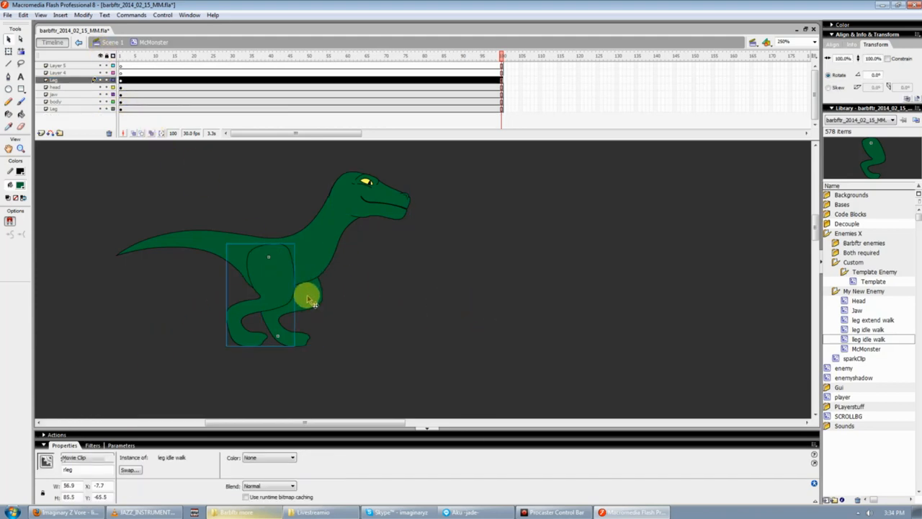
click(310, 293)
click(381, 301)
click(276, 286)
click(347, 338)
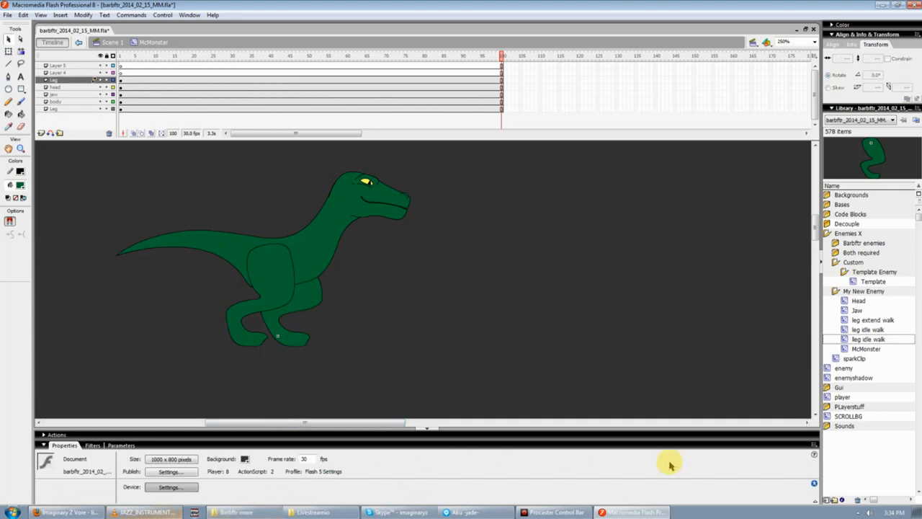
- Open the front leg's leg idle walk clip for editing in place, focused on the crease behind the knee
click(542, 510)
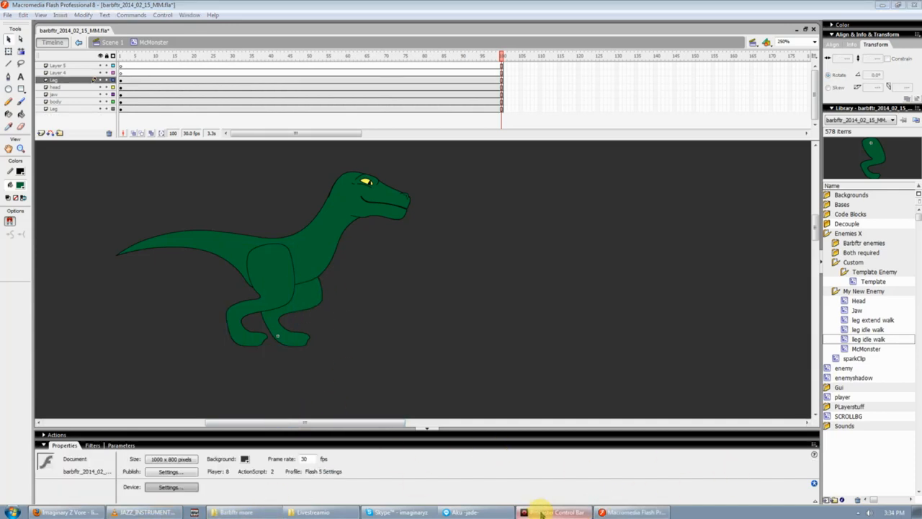
click(355, 324)
key(ctrl+minus)
key(ctrl+equal)
key(ctrl+equal)
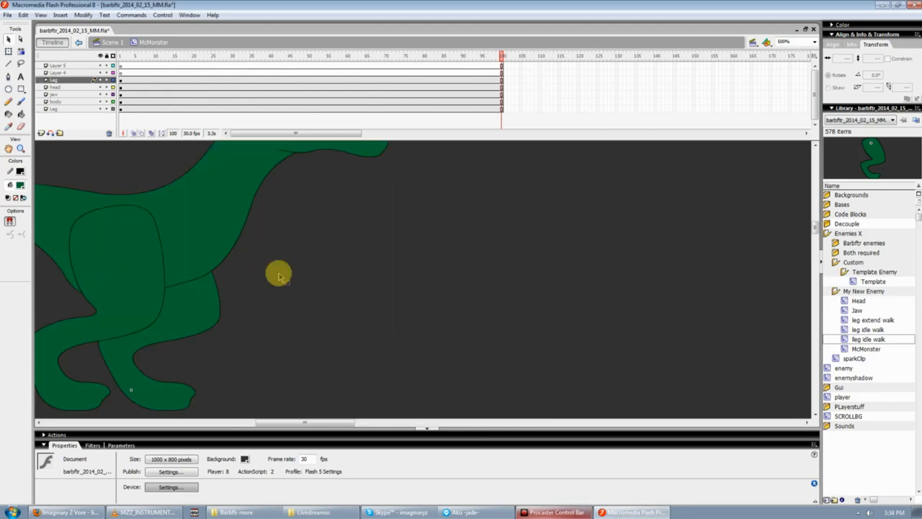
drag(291, 422, 260, 423)
scroll(333, 397, down, 2)
click(363, 201)
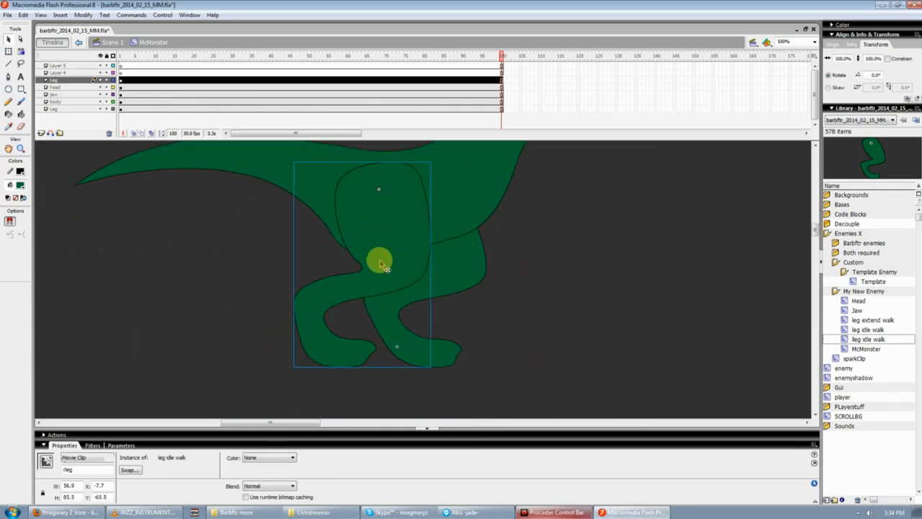
double_click(380, 263)
key(ctrl+minus)
key(ctrl+equal)
key(ctrl+equal)
scroll(465, 336, down, 1)
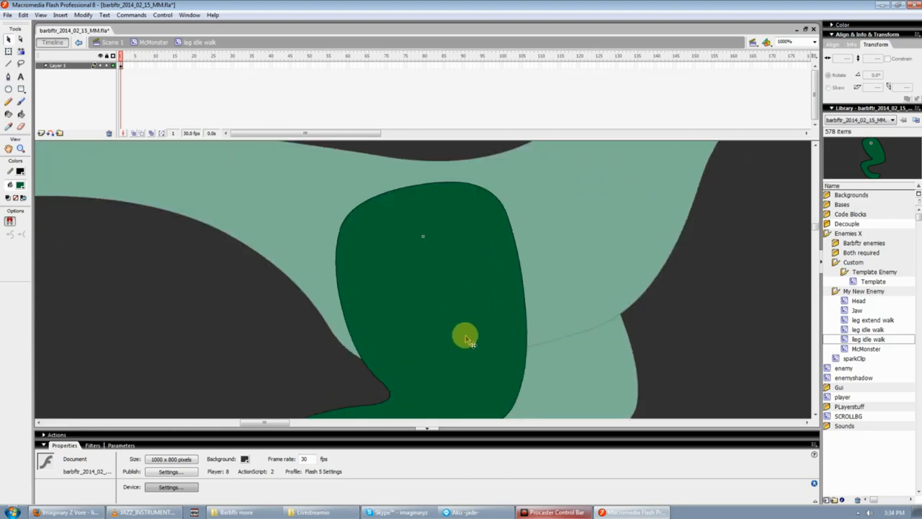
scroll(465, 335, down, 2)
- Draw two short straight lines at the crease behind the knee, one inside the thigh and one across the rounded outline
key(n)
drag(433, 273, 400, 317)
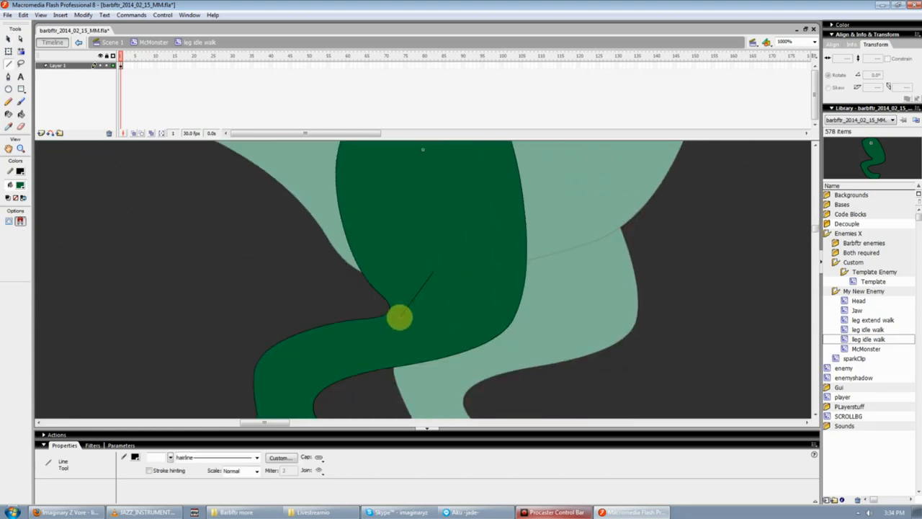
key(v)
click(391, 314)
click(404, 292)
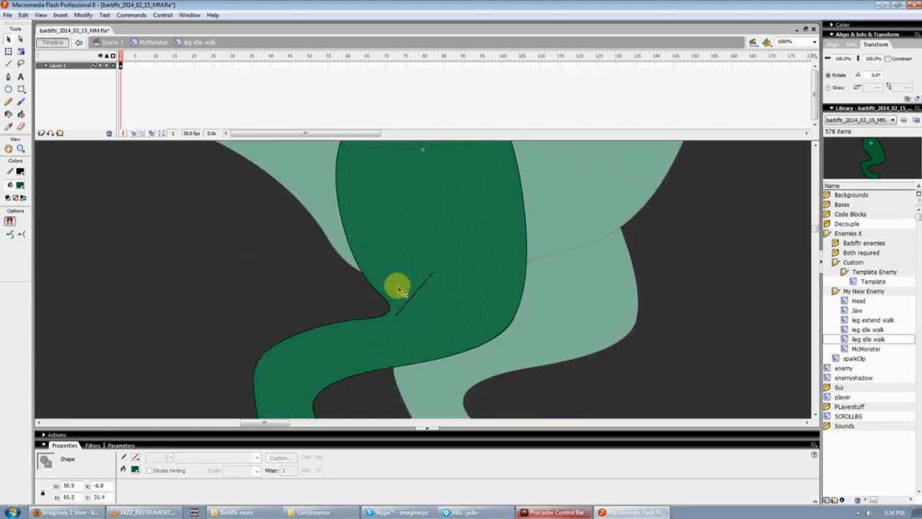
click(323, 298)
key(n)
drag(373, 327, 394, 280)
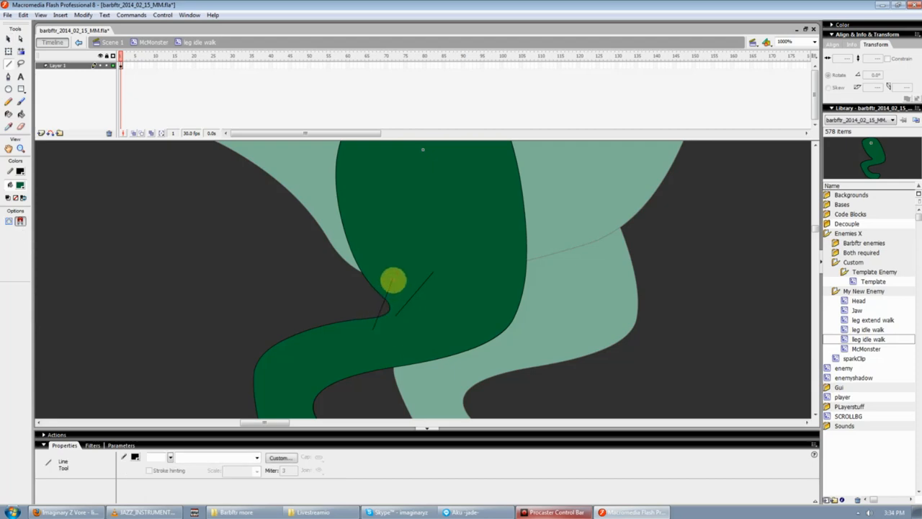
- Delete the rounded outline and surplus line pieces at the crease behind the knee, shaping it into a sharp corner
key(v)
click(390, 310)
key(Delete)
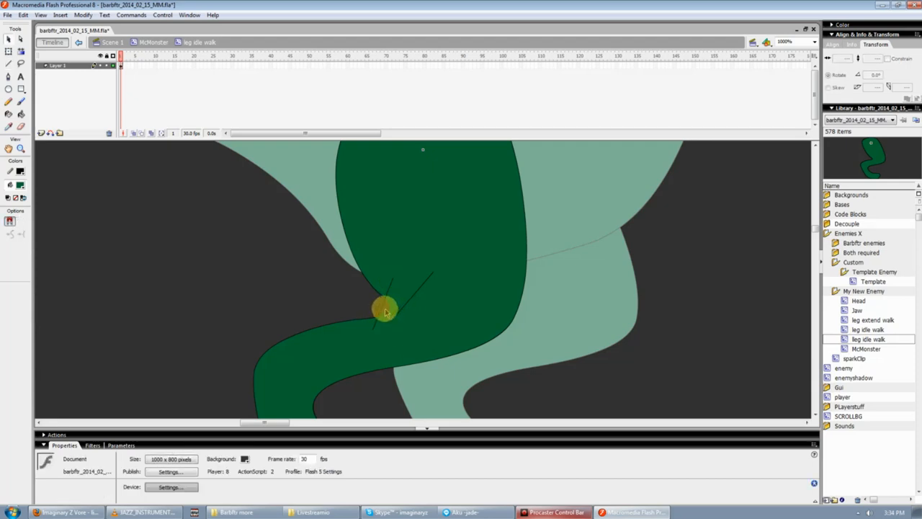
drag(386, 311, 370, 300)
click(370, 308)
key(Delete)
click(376, 313)
key(Delete)
scroll(360, 265, down, 2)
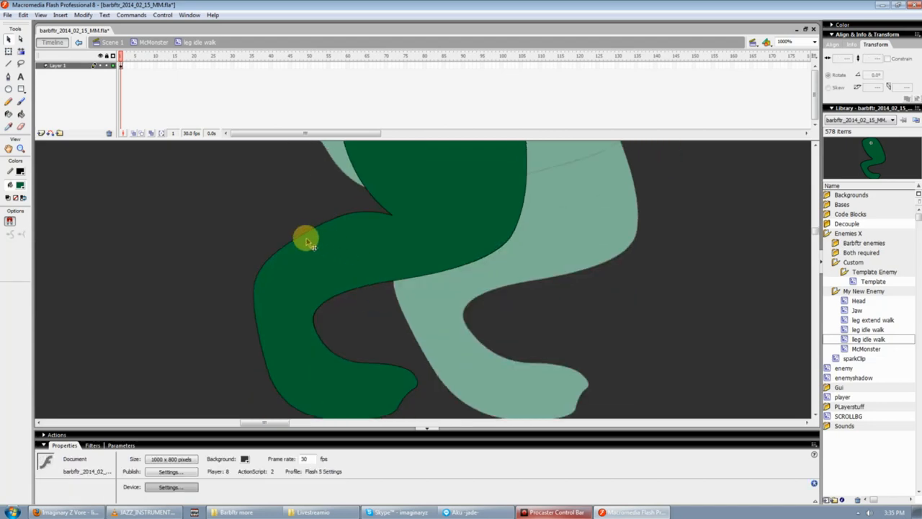
- Curve the outline below the knee crease inward and extend the crease with a short line into the leg
drag(300, 236, 298, 251)
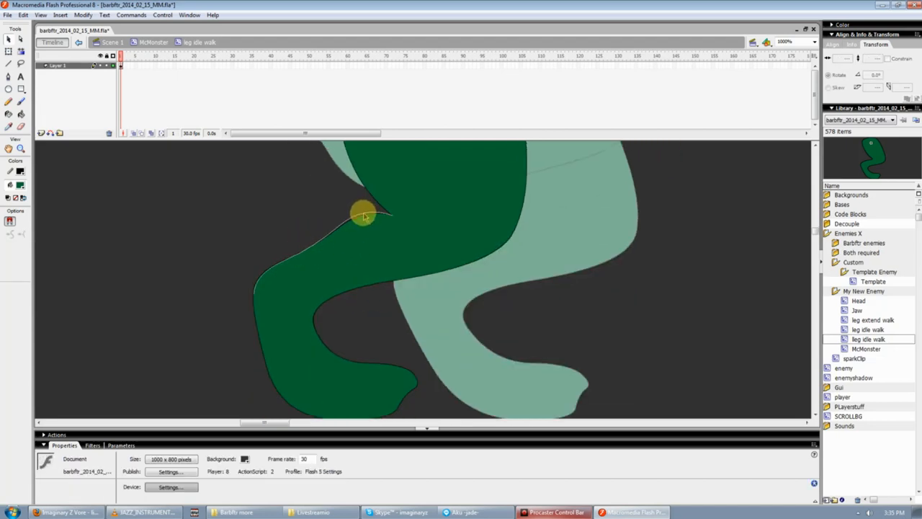
scroll(416, 249, up, 1)
key(n)
drag(424, 255, 402, 259)
key(v)
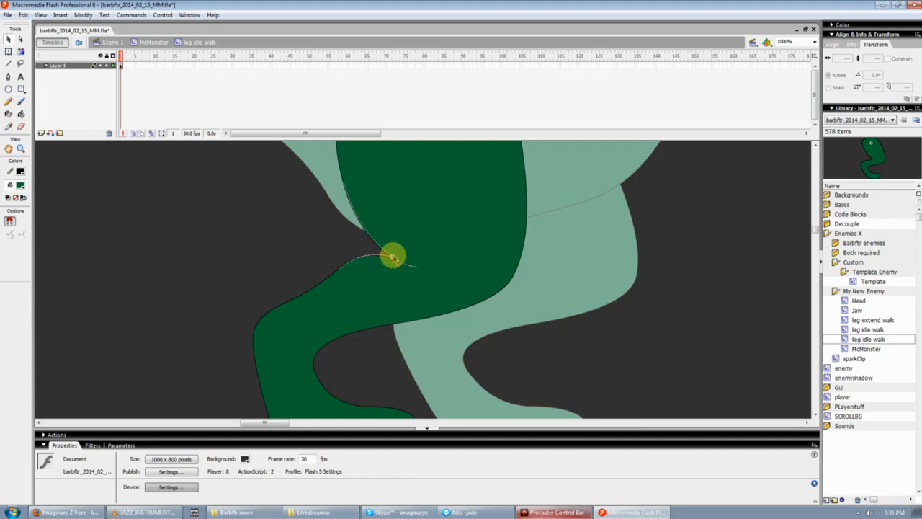
- Bend the back of the lower leg inward above the heel and tighten the corner at the ankle joint
scroll(432, 307, down, 3)
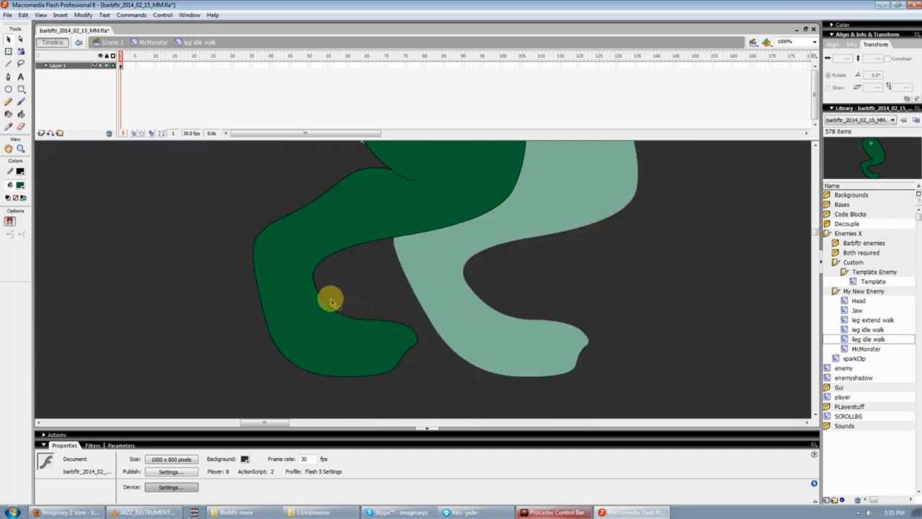
scroll(332, 302, up, 1)
scroll(326, 300, down, 1)
drag(262, 302, 274, 285)
drag(263, 246, 255, 252)
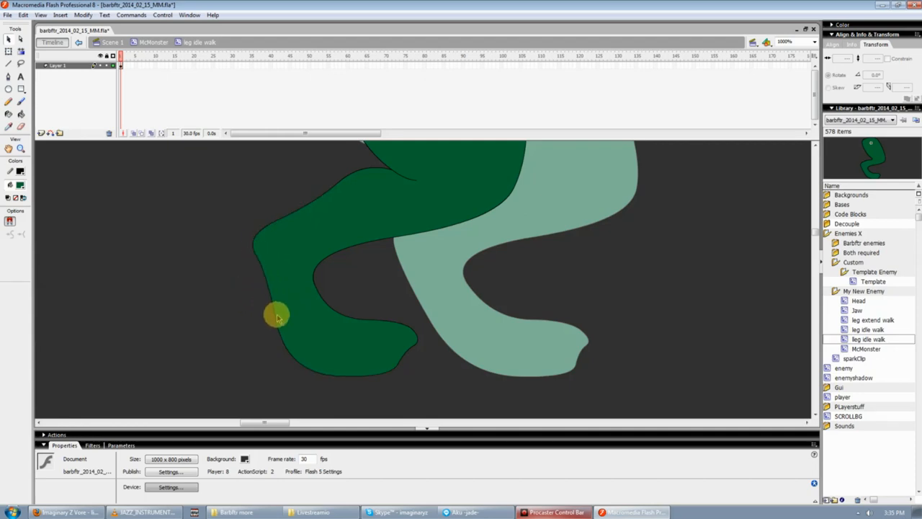
drag(277, 317, 281, 316)
drag(311, 368, 342, 342)
click(385, 406)
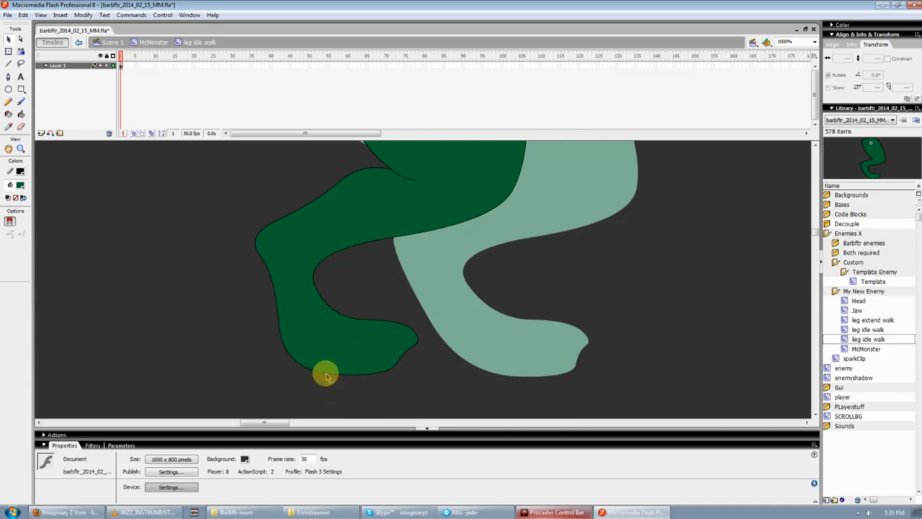
- Square off the heel, flatten the sole toward the toes and straighten the front outline above the foot
drag(324, 373, 320, 375)
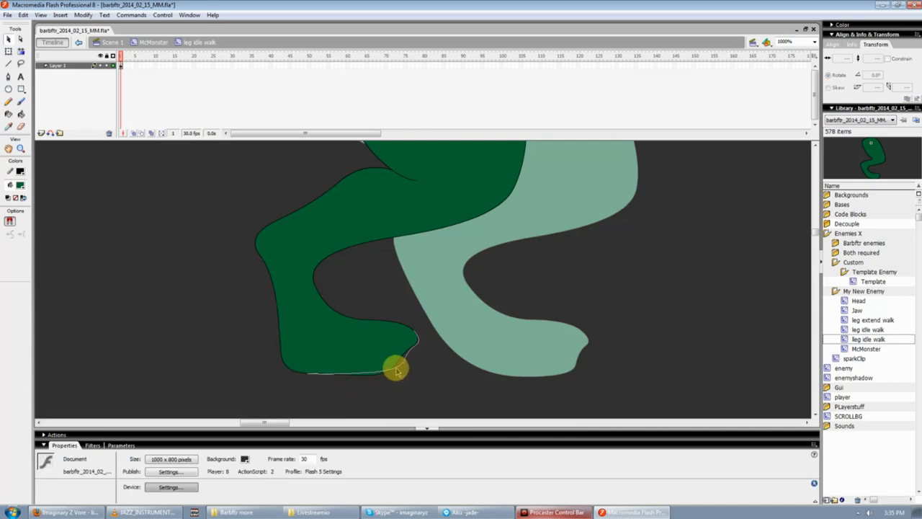
drag(396, 369, 396, 368)
drag(357, 318, 356, 318)
drag(332, 282, 355, 322)
click(352, 320)
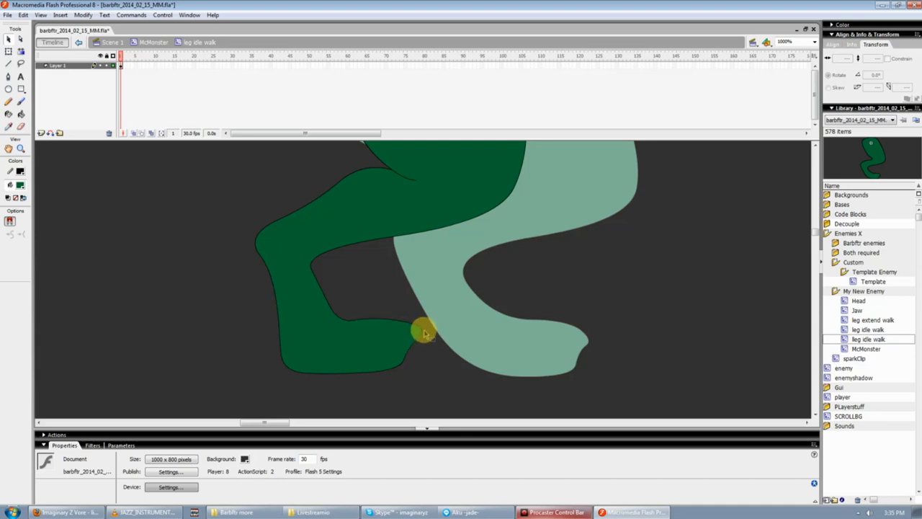
- Draw two straight lines crossing the thigh's outline at its upper back and upper front corners
scroll(429, 333, down, 1)
scroll(428, 332, up, 6)
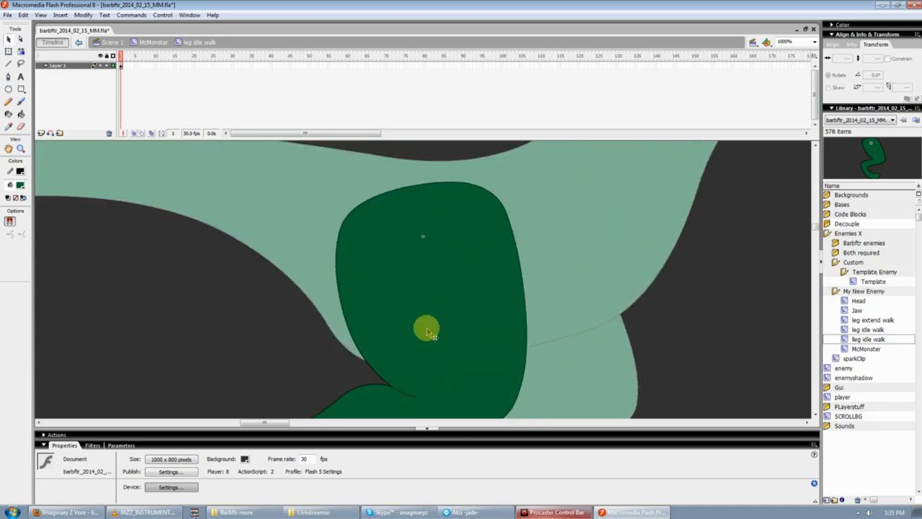
key(n)
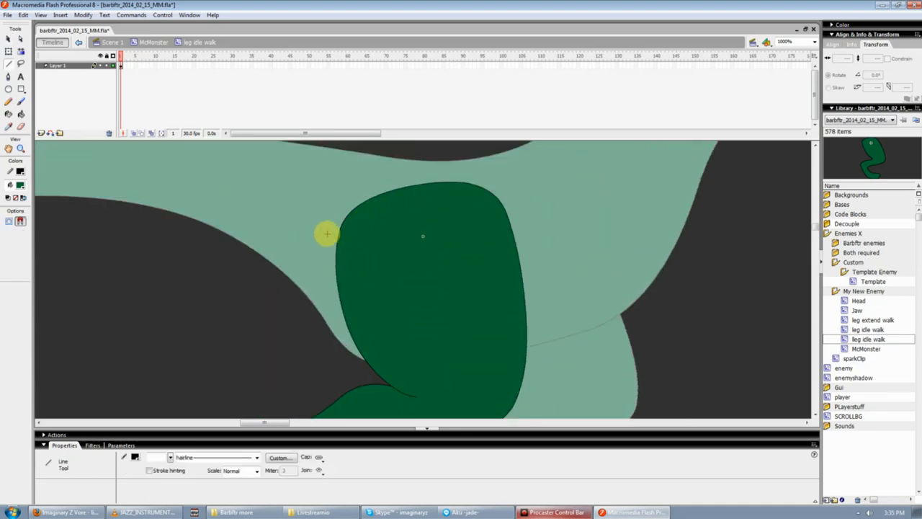
mouse_move(315, 224)
mouse_down()
mouse_move(449, 248)
mouse_move(431, 246)
mouse_move(536, 164)
mouse_up()
key(v)
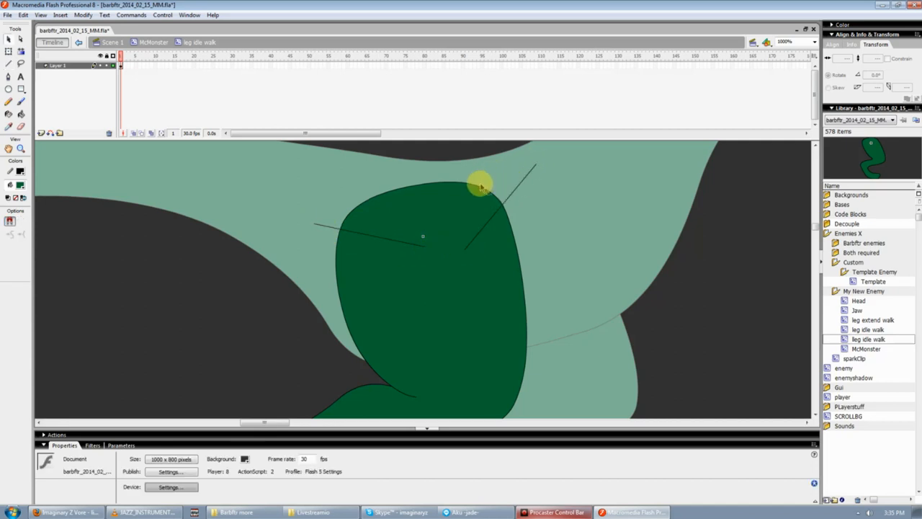
- Delete the thigh's top outline between the two crossing lines and remove the leftover line pieces
click(480, 186)
key(Delete)
click(494, 214)
key(Delete)
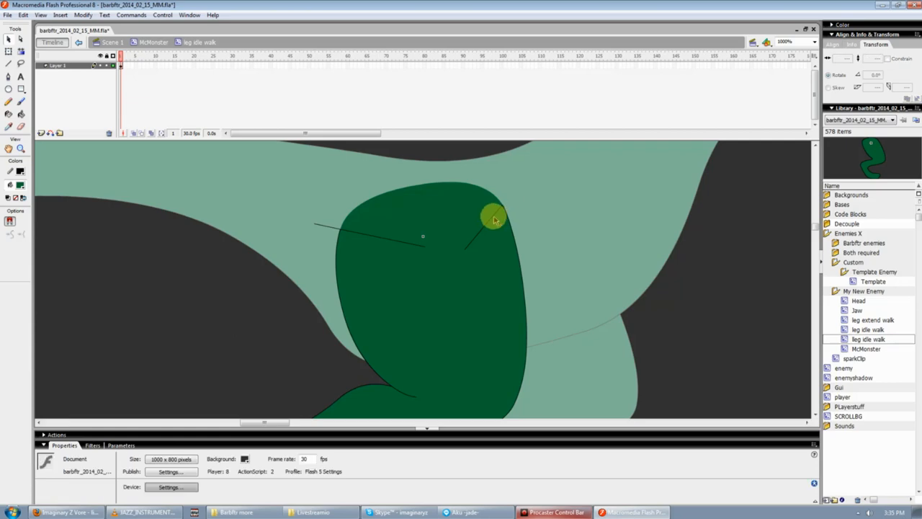
click(406, 245)
key(Delete)
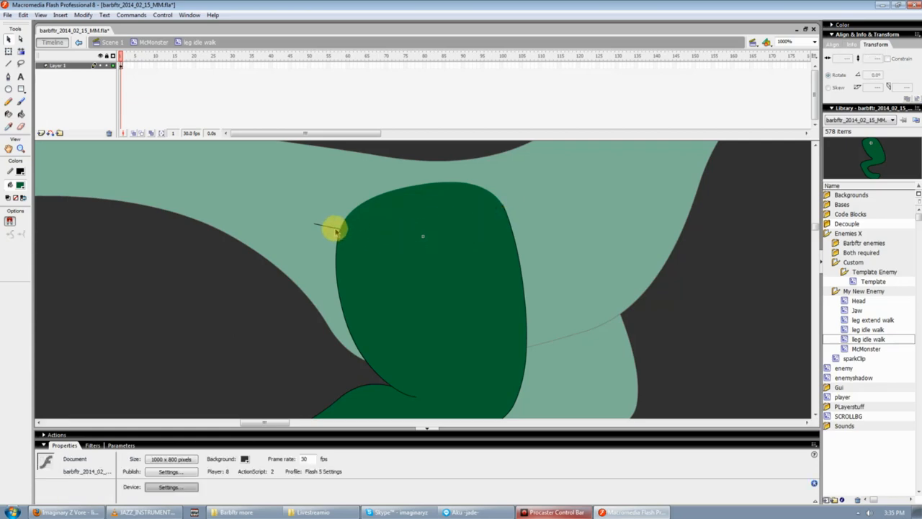
- Draw a straight line across the thigh's front edge, a little below its upper corner
scroll(619, 288, down, 3)
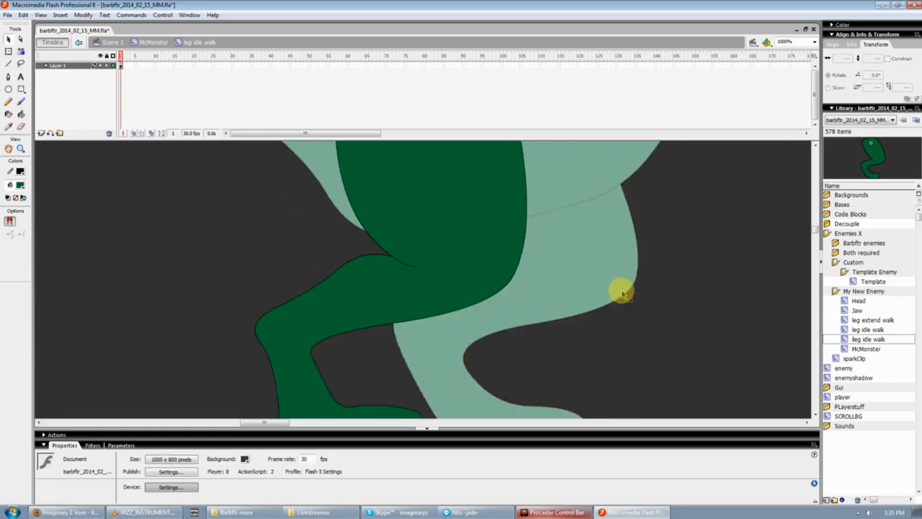
scroll(621, 292, up, 3)
key(n)
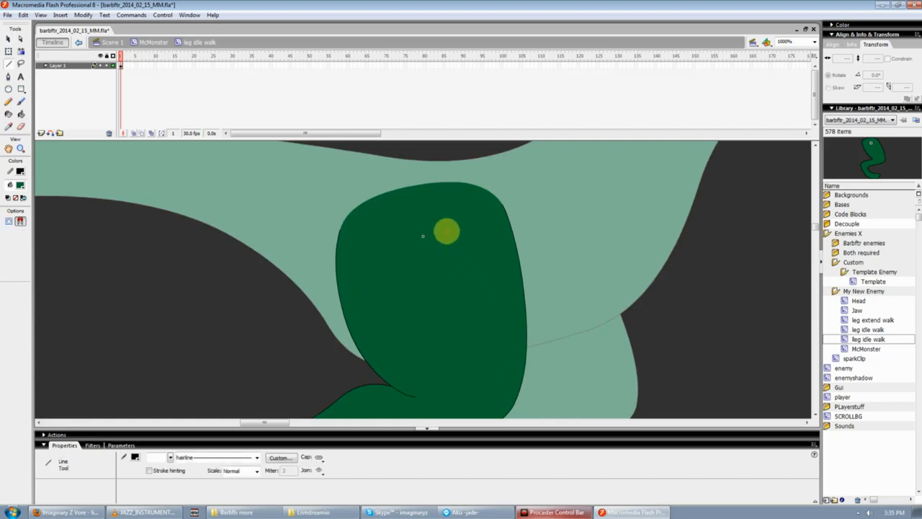
drag(446, 231, 559, 268)
key(v)
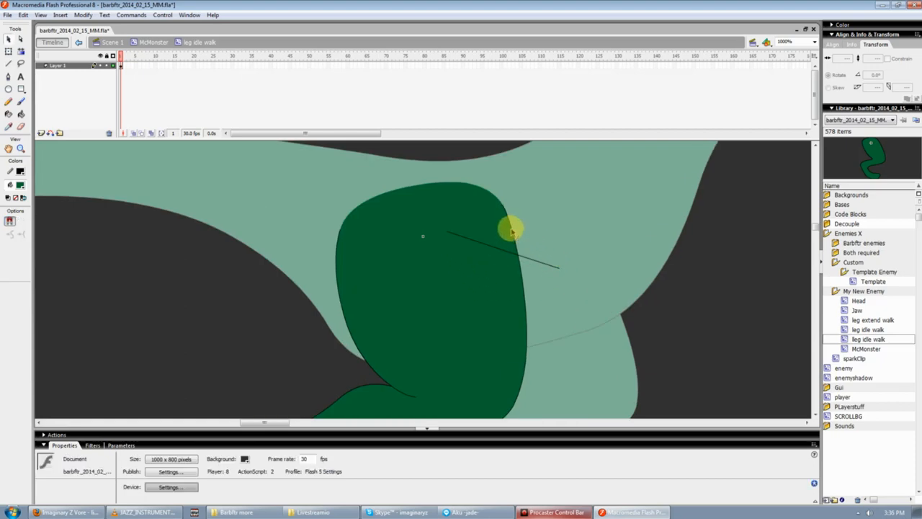
click(529, 259)
key(Delete)
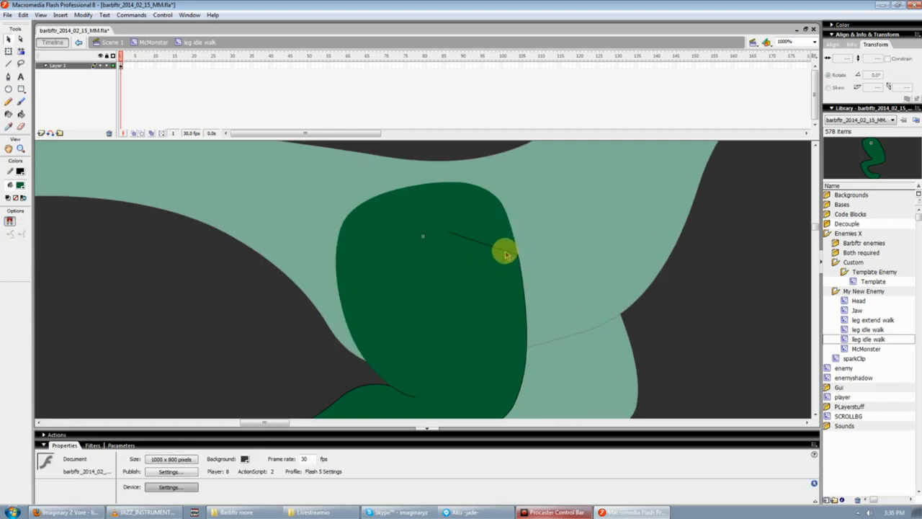
key(ctrl+z)
- Draw a second straight line across the thigh's upper front corner and delete the outline between the two crossing lines
click(562, 242)
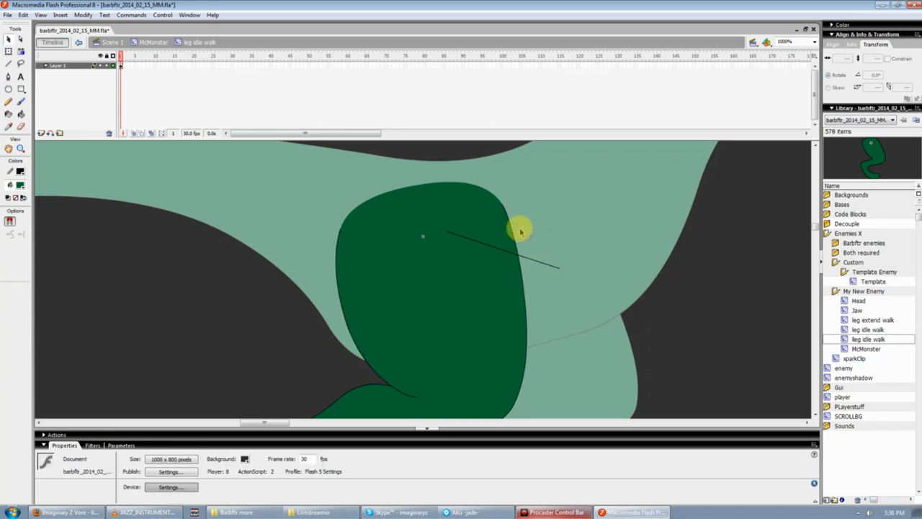
click(511, 227)
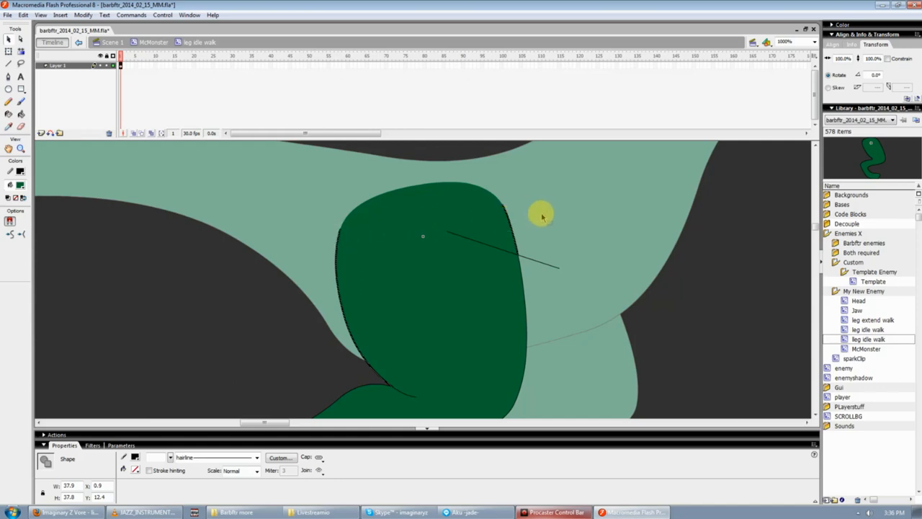
key(Escape)
key(n)
drag(452, 210, 503, 173)
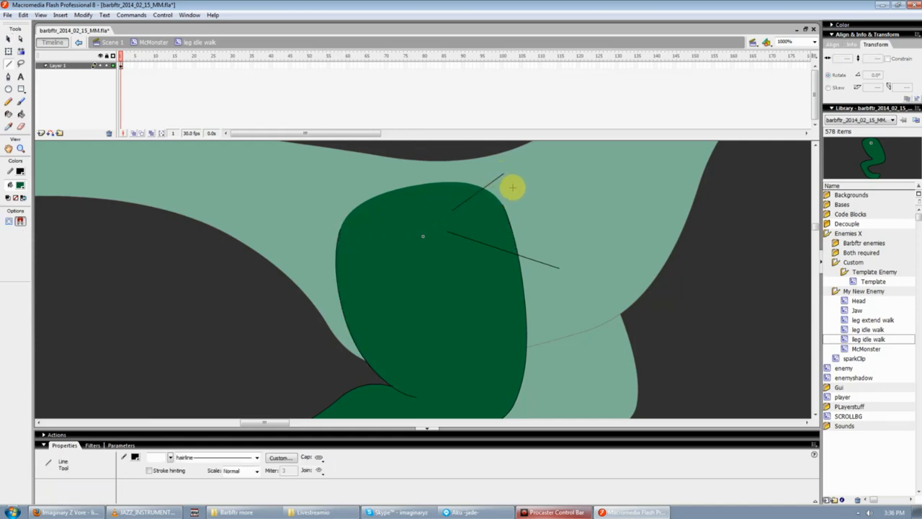
key(v)
click(507, 209)
key(Delete)
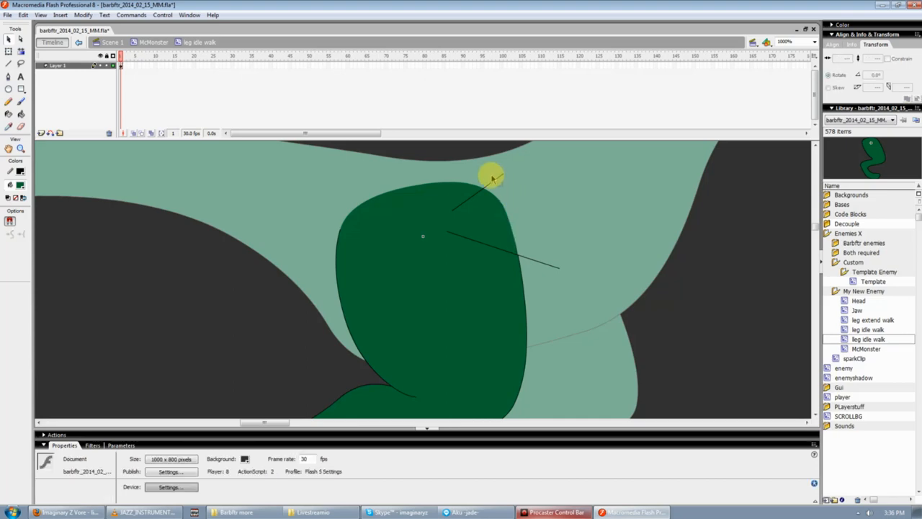
- Remove the leftover pieces of both crossing lines at the thigh's upper front
click(486, 188)
key(Delete)
click(536, 260)
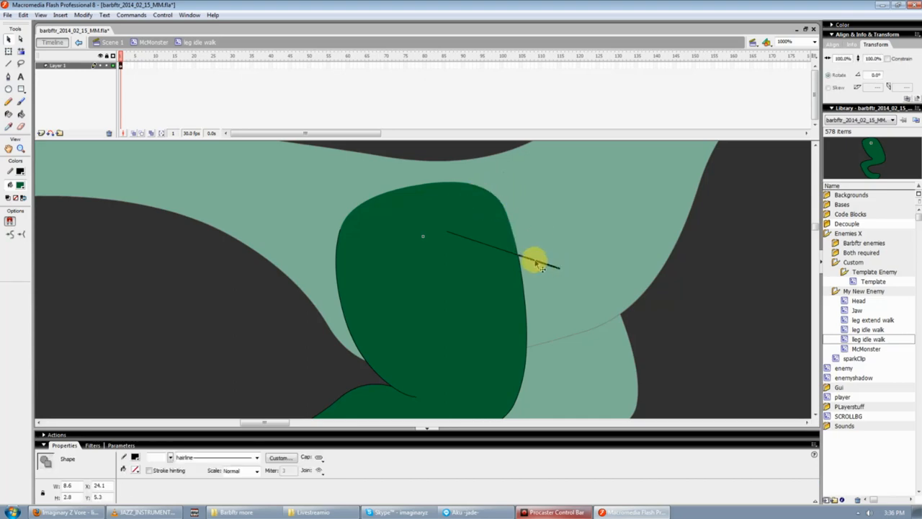
key(Delete)
click(509, 254)
key(Delete)
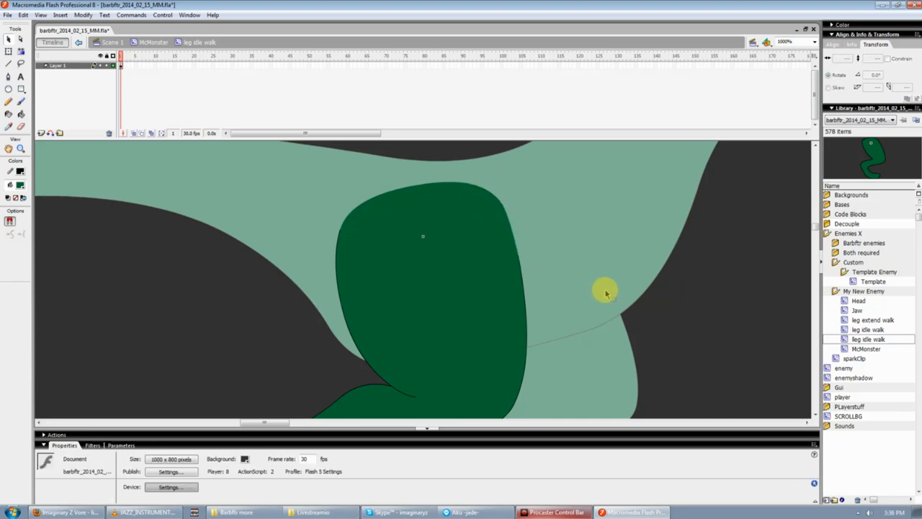
- Return to the McMonster clip and examine how the near leg blends into the body, close up and as a whole
scroll(601, 292, down, 5)
double_click(374, 283)
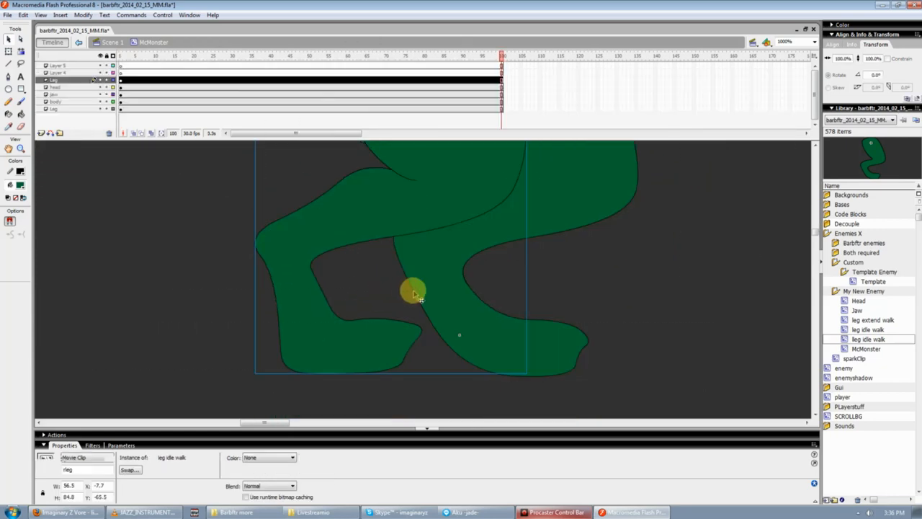
scroll(441, 301, up, 3)
key(ctrl+equal)
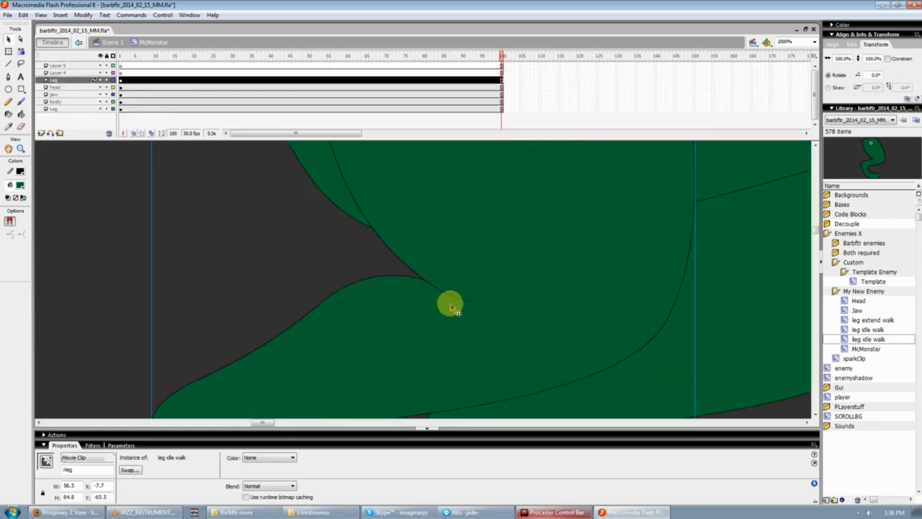
key(ctrl+minus)
key(ctrl+minus)
key(ctrl+minus)
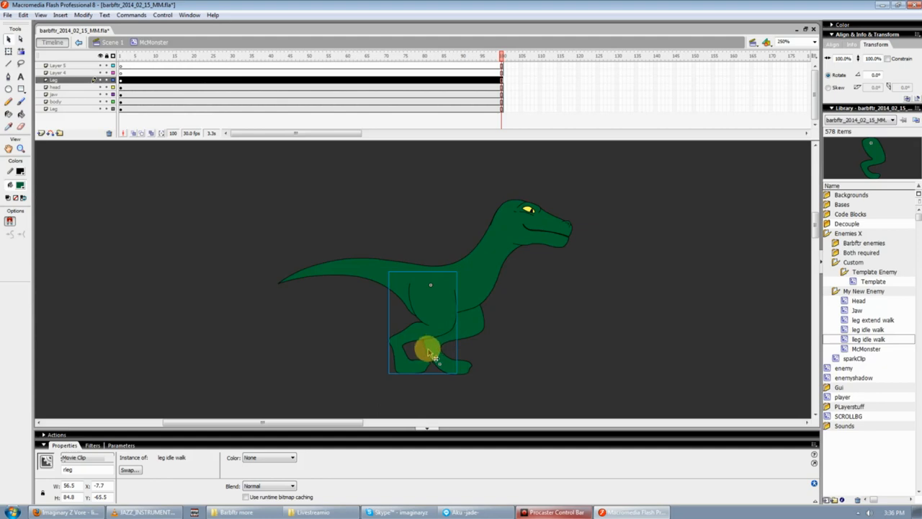
key(ctrl+equal)
key(ctrl+equal)
scroll(436, 332, down, 2)
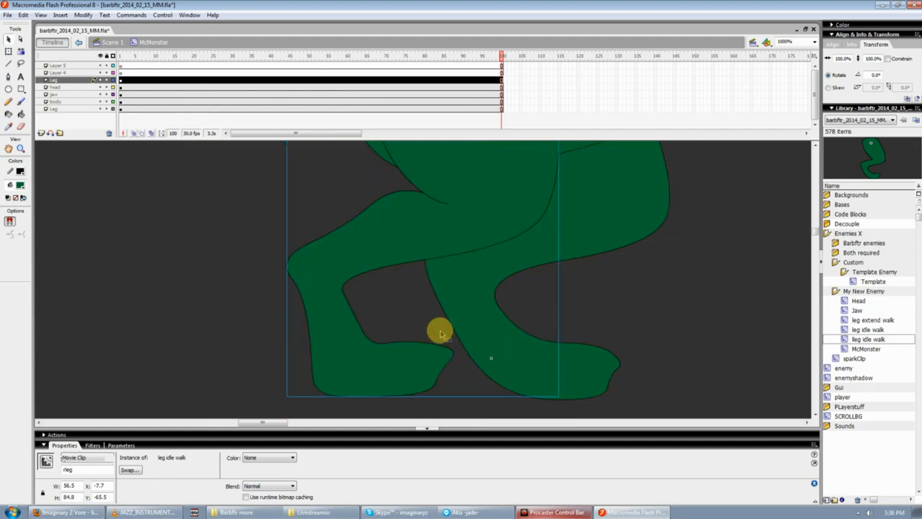
- Reopen the leg clip and draw an open foot outline of connected straight lines in front of the foot, over the faded far foot
double_click(426, 331)
key(ctrl+equal)
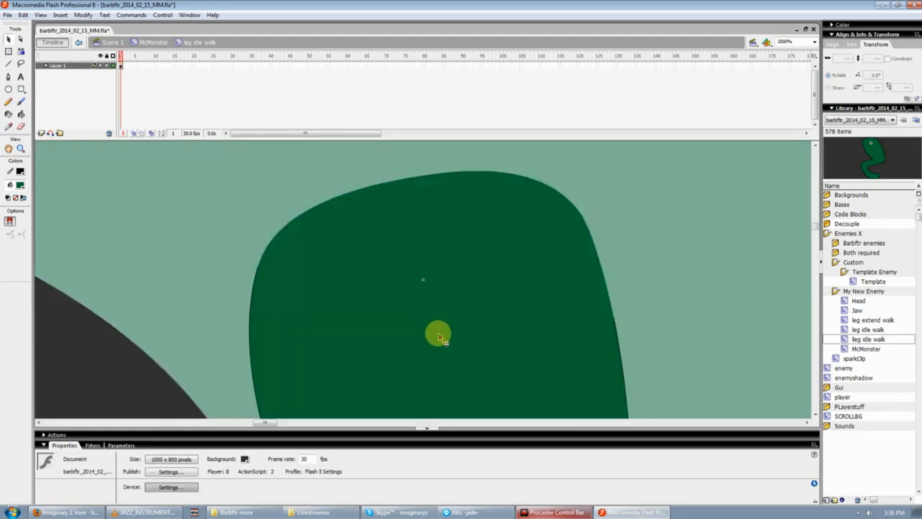
scroll(443, 336, down, 11)
scroll(451, 330, up, 1)
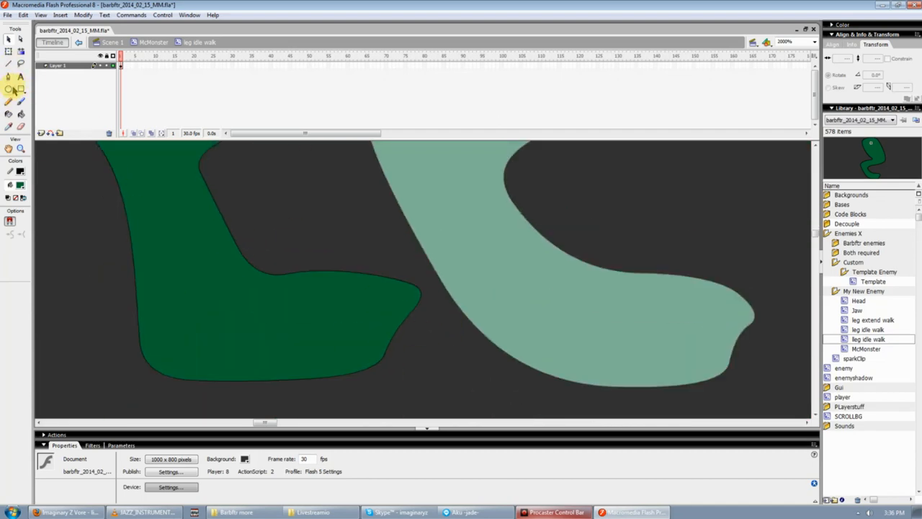
key(n)
mouse_move(484, 273)
mouse_down()
mouse_move(636, 254)
mouse_move(656, 289)
mouse_move(620, 370)
mouse_move(632, 383)
mouse_move(568, 399)
mouse_move(464, 373)
mouse_move(396, 387)
mouse_up()
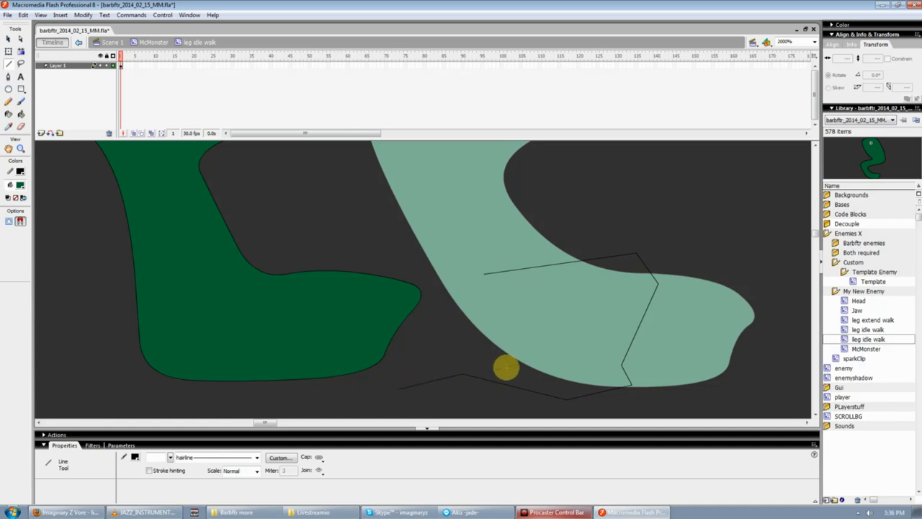
- Bend the new foot outline's sole and lower front corner into curves and round its upper front corner
key(v)
drag(462, 376, 574, 399)
drag(629, 366, 630, 366)
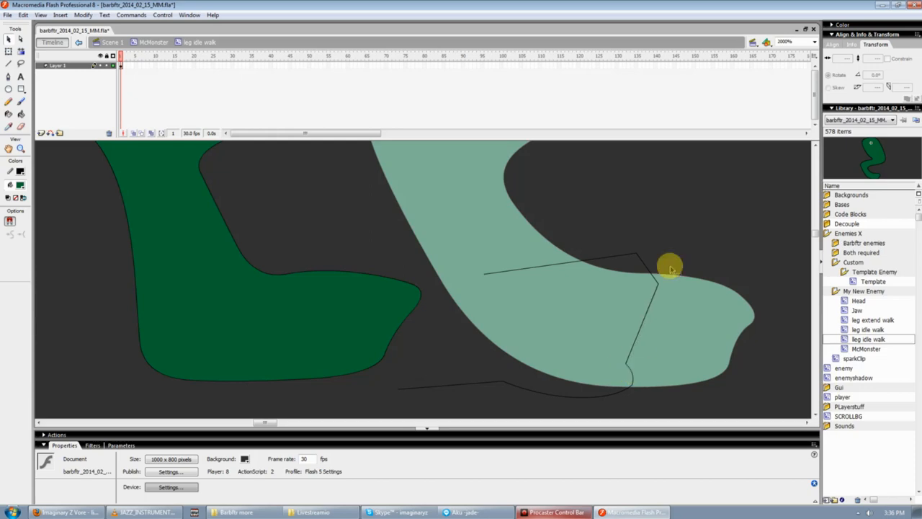
drag(648, 262, 661, 254)
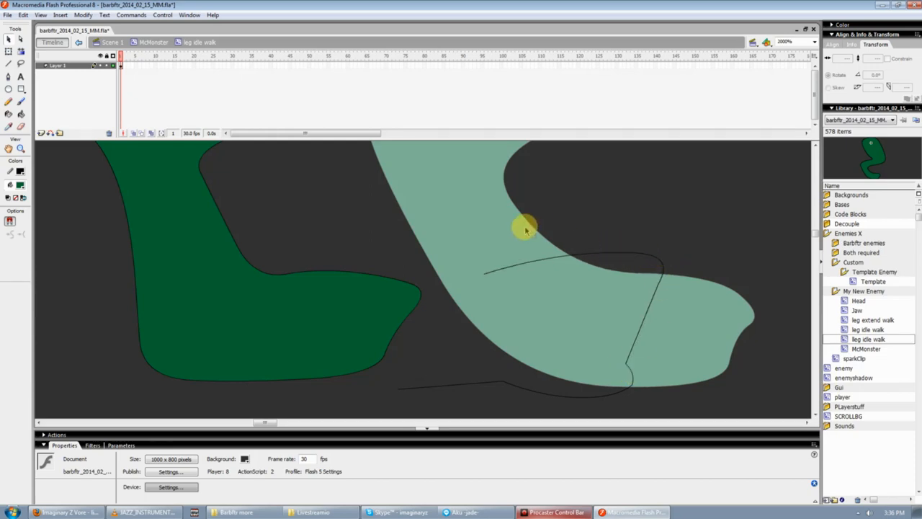
- Delete the middle of the new outline's top line, rejoin the loose ends and curve the front line inward
drag(526, 226, 604, 291)
key(Delete)
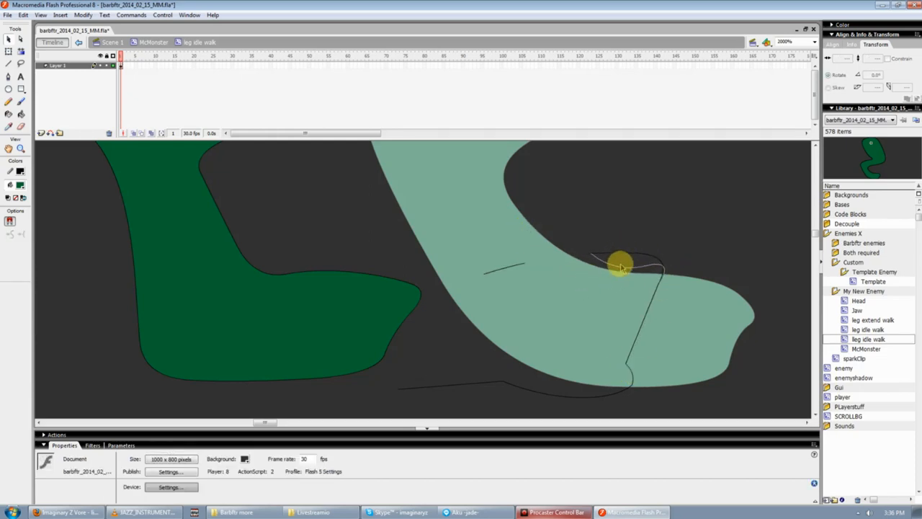
drag(593, 253, 531, 278)
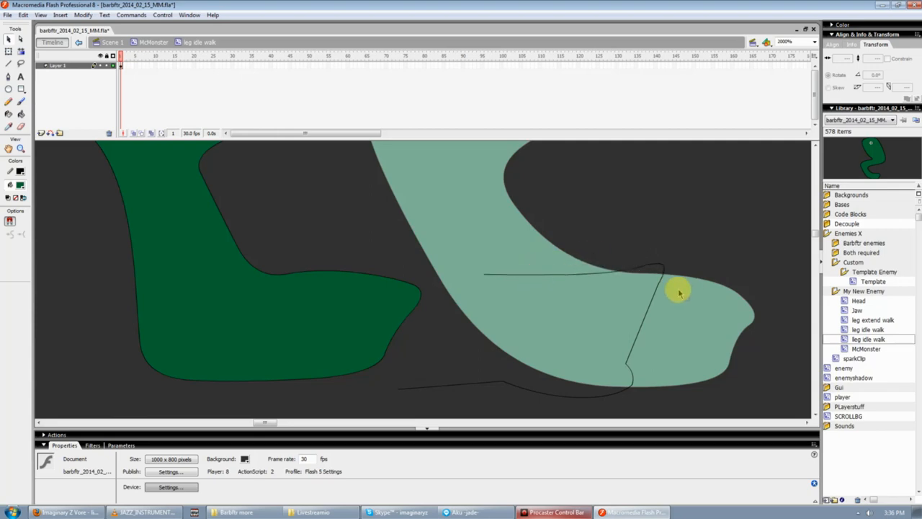
mouse_move(631, 273)
mouse_down()
mouse_move(601, 262)
mouse_move(664, 278)
mouse_move(654, 294)
mouse_move(616, 283)
mouse_up()
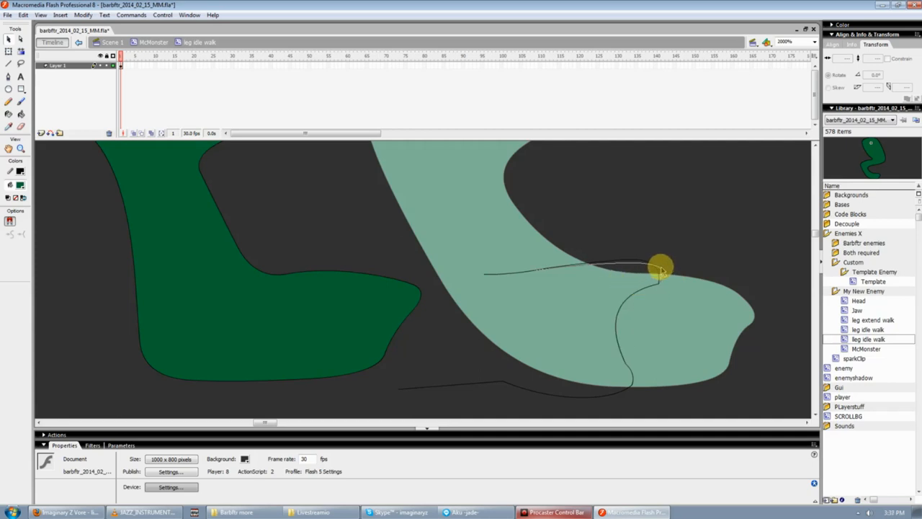